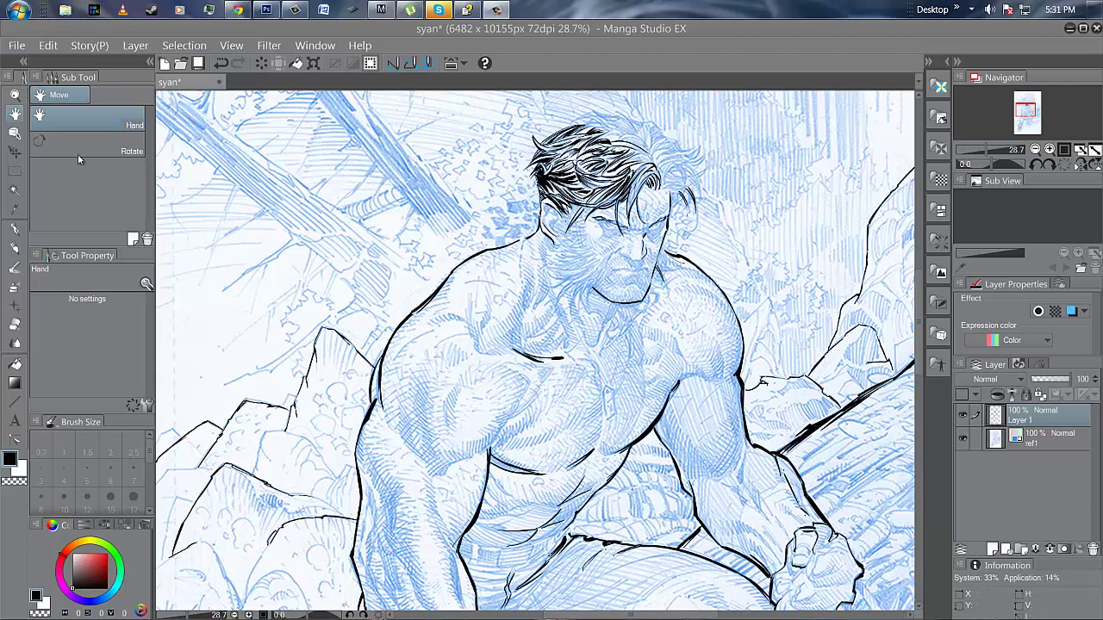
- Ink the first dark bark strokes with the G-pen along the fallen trunk nearest the figure's head on Layer 1
click(16, 96)
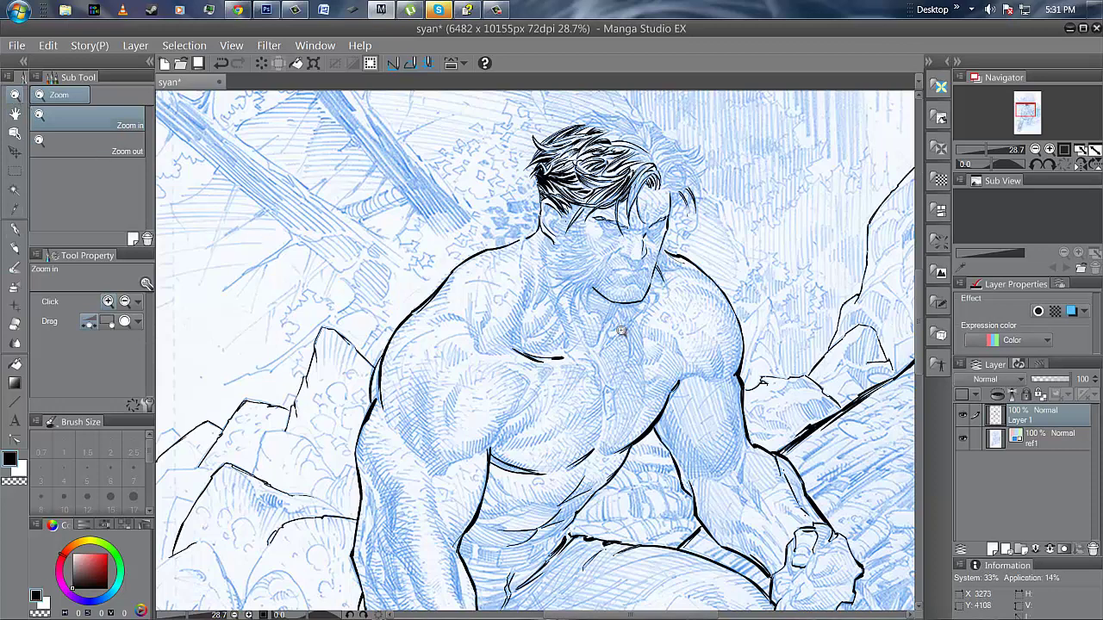
scroll(620, 331, down, 3)
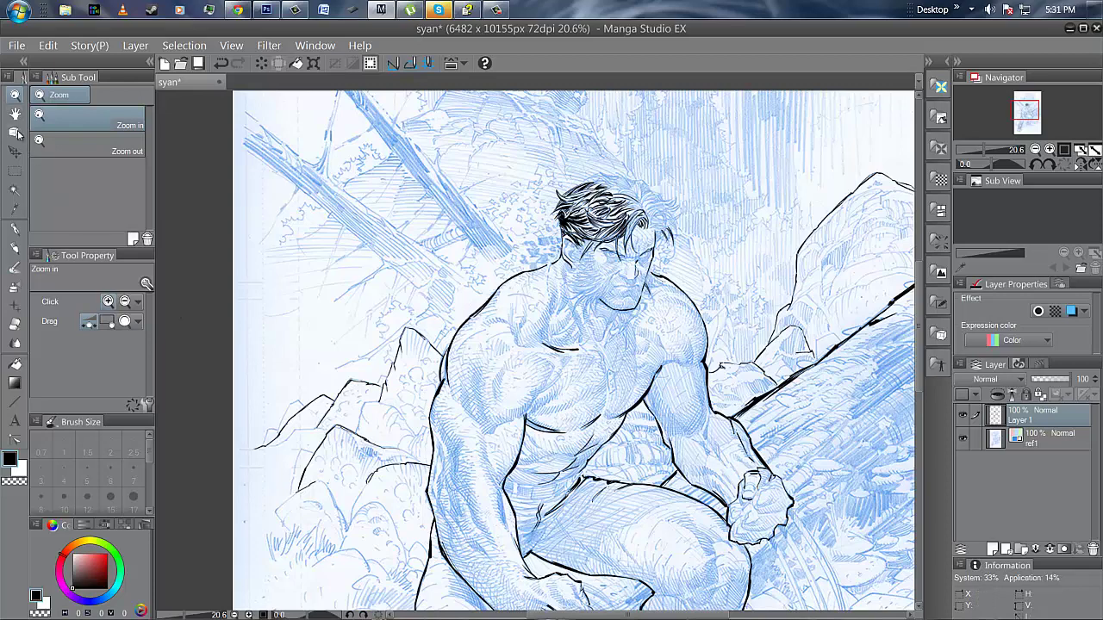
click(15, 230)
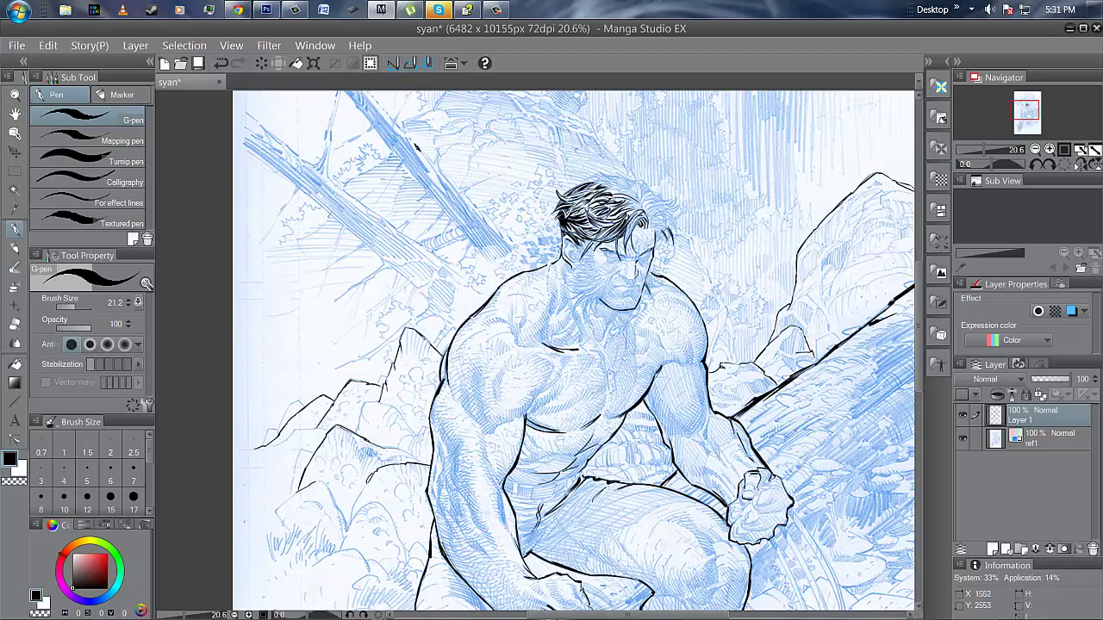
drag(418, 150, 474, 224)
drag(447, 184, 487, 228)
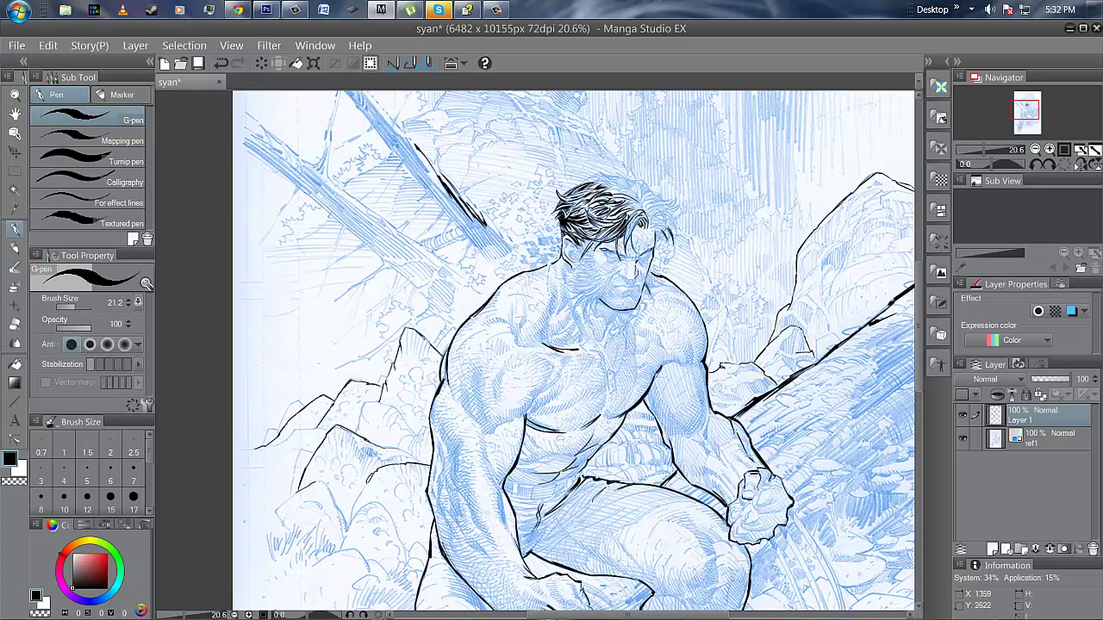
- Extend the bark strokes along that trunk and outline its lower edge to enclose the shadow area
mouse_move(406, 137)
mouse_down()
mouse_move(428, 173)
mouse_move(419, 160)
mouse_up()
drag(414, 153, 443, 193)
drag(437, 189, 451, 199)
drag(481, 211, 501, 236)
drag(366, 100, 407, 142)
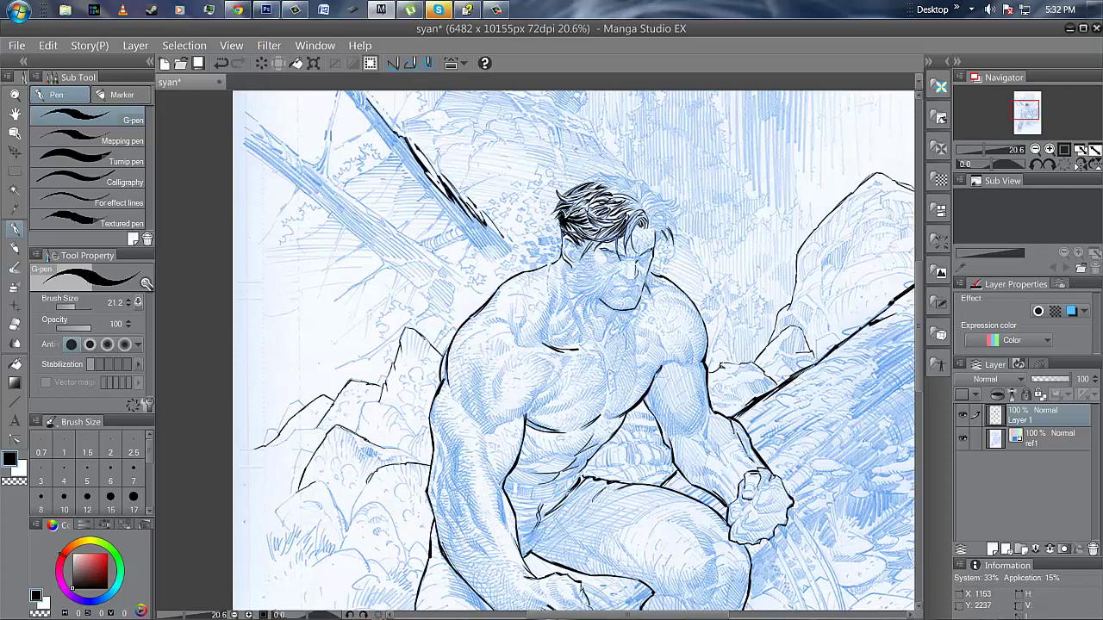
mouse_move(367, 100)
mouse_down()
mouse_move(390, 147)
mouse_move(488, 258)
mouse_move(501, 246)
mouse_move(495, 238)
mouse_up()
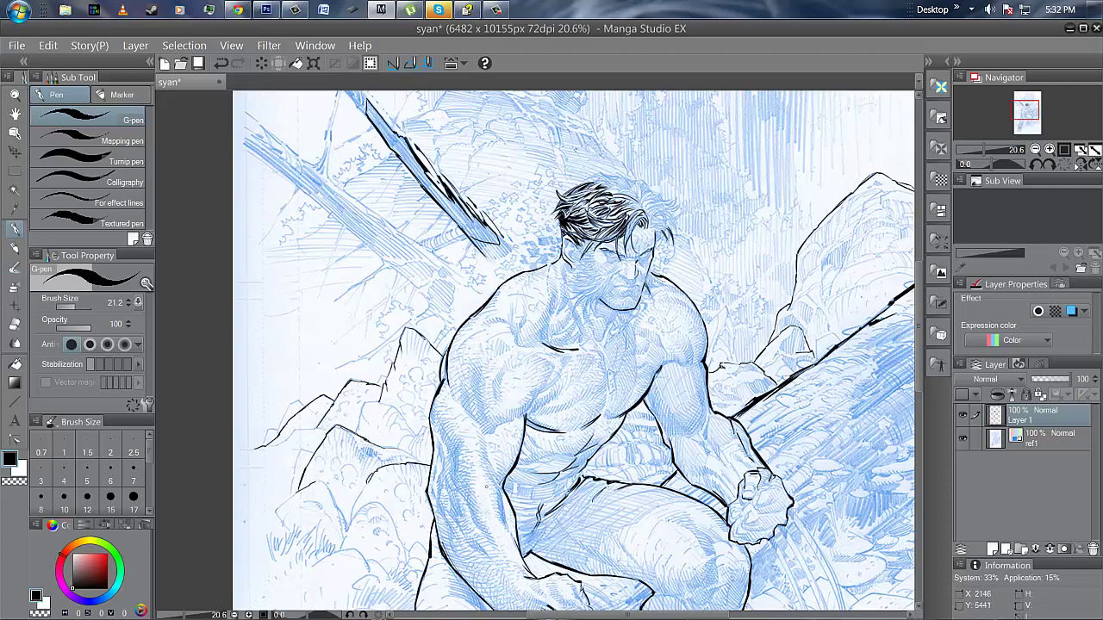
- Add a short G-pen stroke to the trunk's shadow and fill the enclosed area with black on the current layer
click(15, 364)
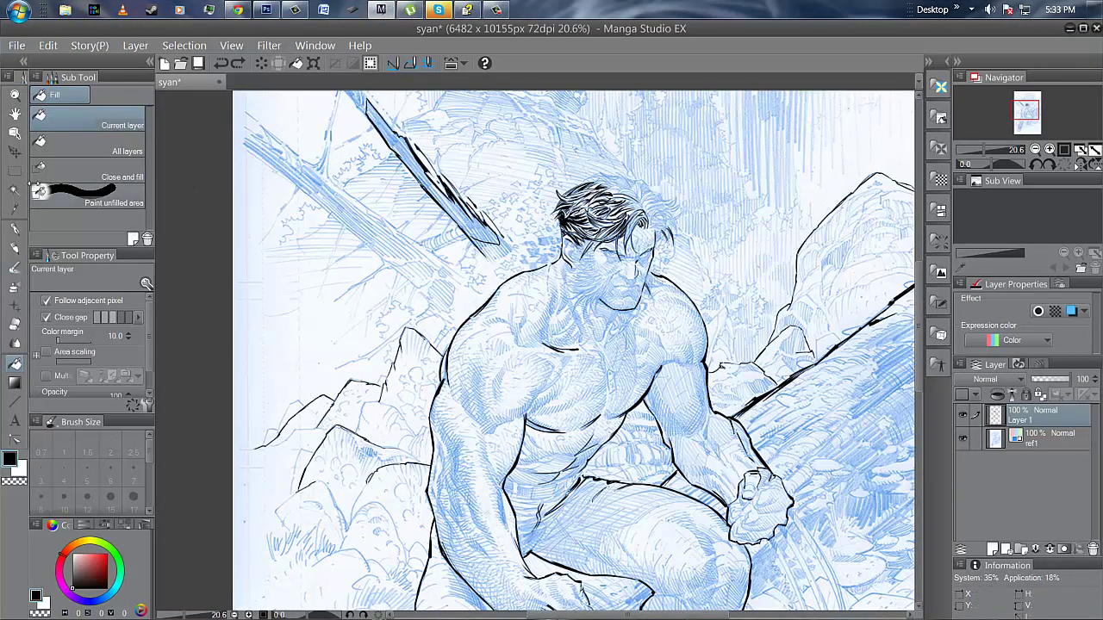
click(16, 229)
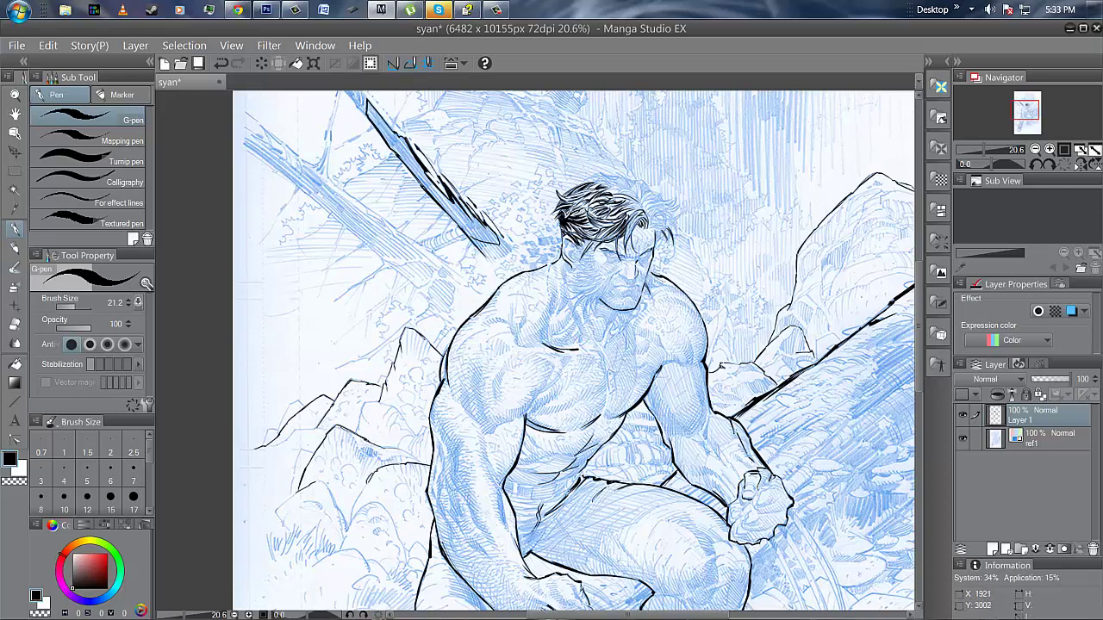
drag(461, 202, 475, 223)
click(15, 365)
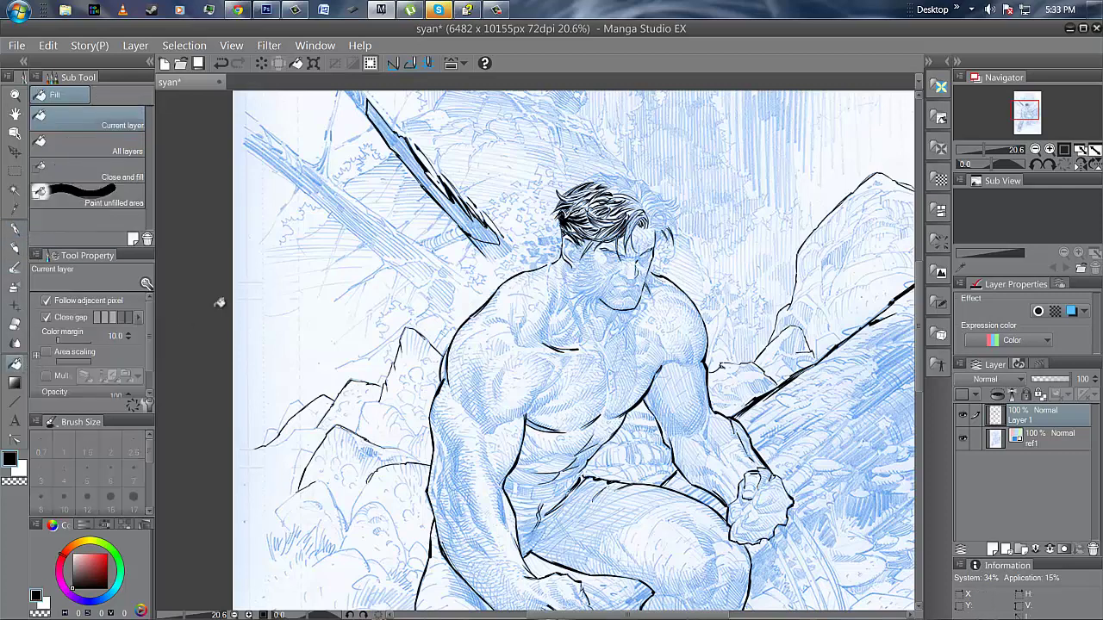
click(418, 160)
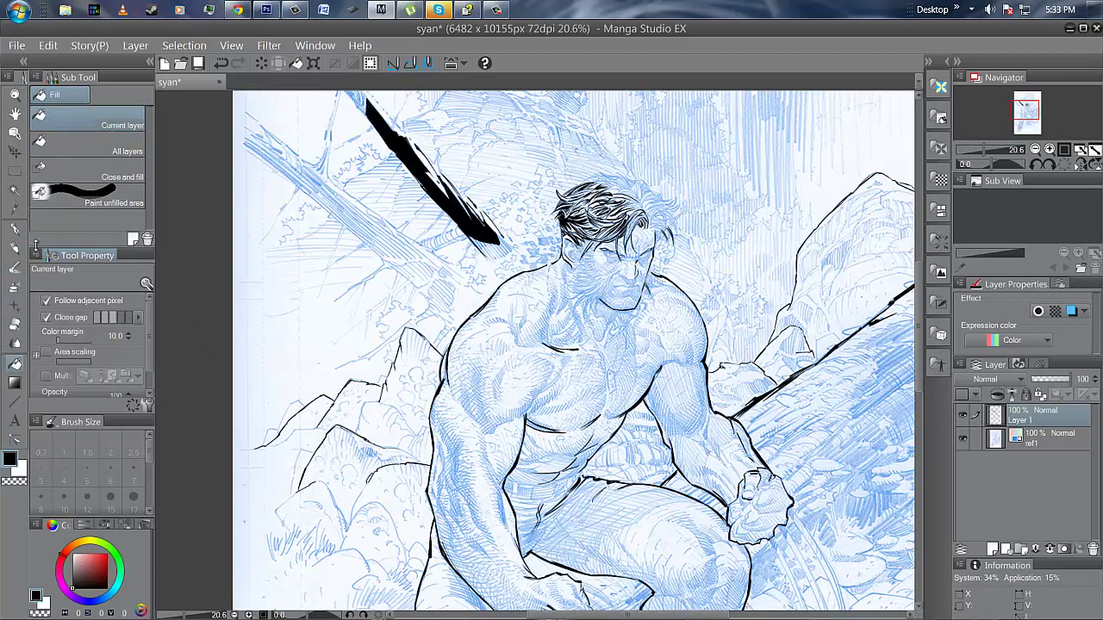
- Carve thin bark highlights and rough edges out of the black trunk using the Hard eraser at size 15.3
click(16, 324)
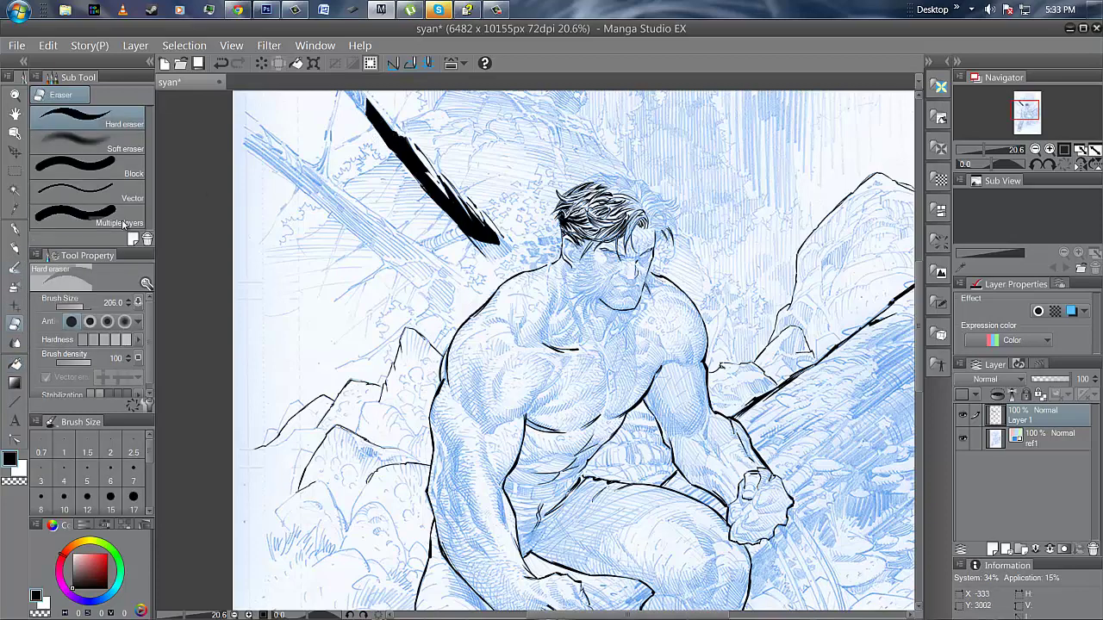
click(75, 306)
mouse_move(395, 147)
mouse_down()
mouse_move(427, 183)
mouse_move(412, 161)
mouse_up()
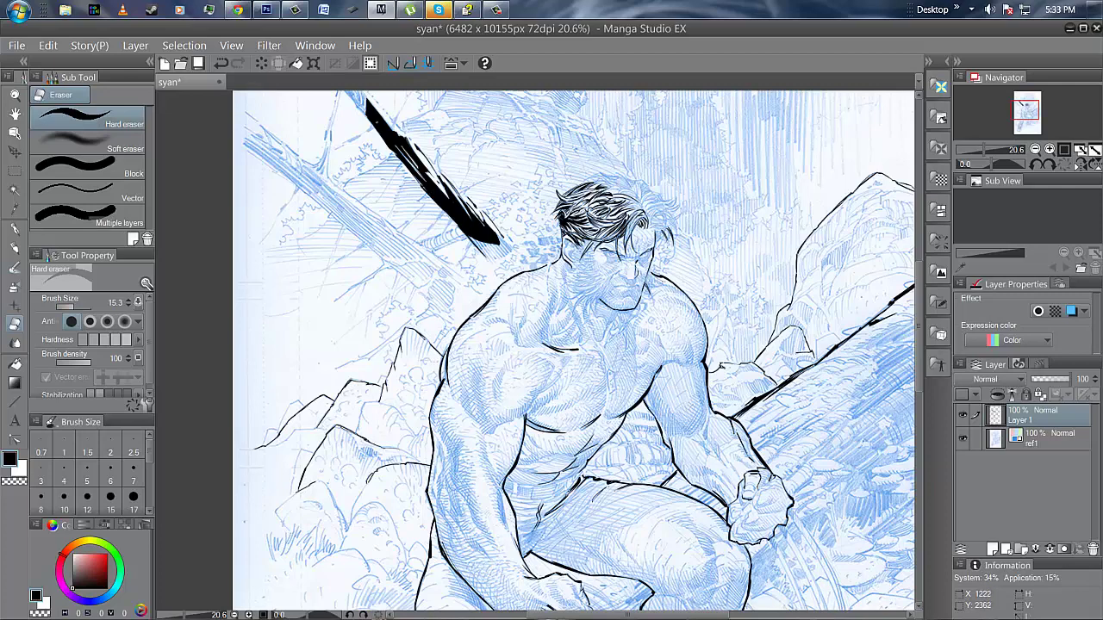
drag(365, 117, 399, 154)
drag(367, 116, 403, 136)
drag(430, 191, 452, 220)
mouse_move(431, 183)
mouse_down()
mouse_move(455, 222)
mouse_move(450, 212)
mouse_move(472, 224)
mouse_move(448, 199)
mouse_up()
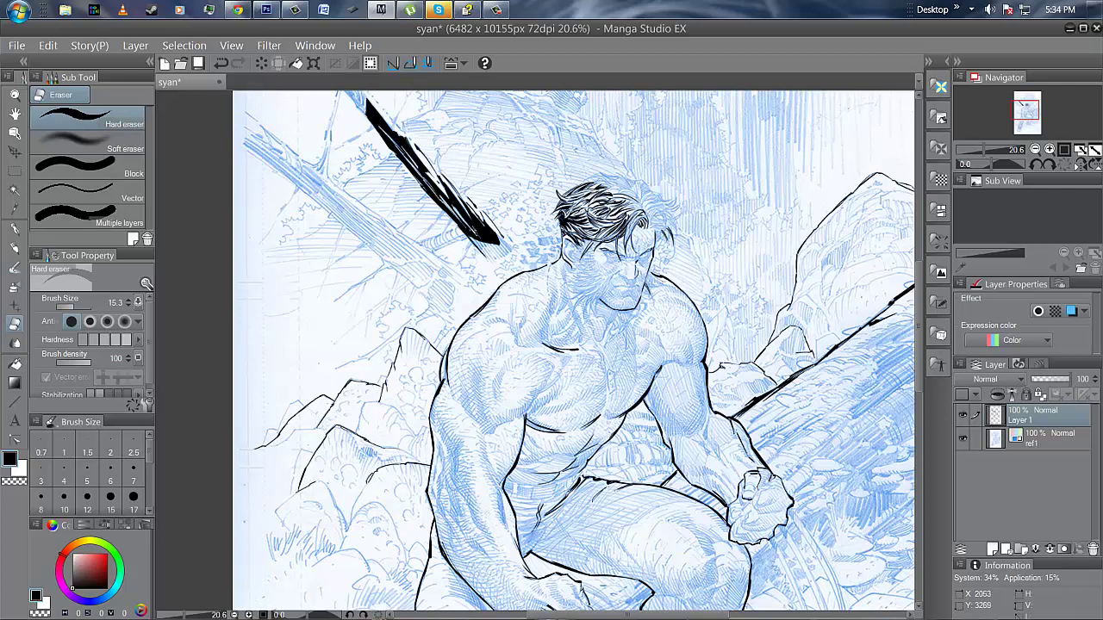
drag(479, 229, 482, 237)
drag(371, 111, 395, 142)
drag(363, 106, 388, 136)
drag(405, 140, 414, 160)
drag(456, 202, 486, 242)
- Draw three test strokes above the rocks beside the figure with the G-pen at brush size 77.8
click(15, 228)
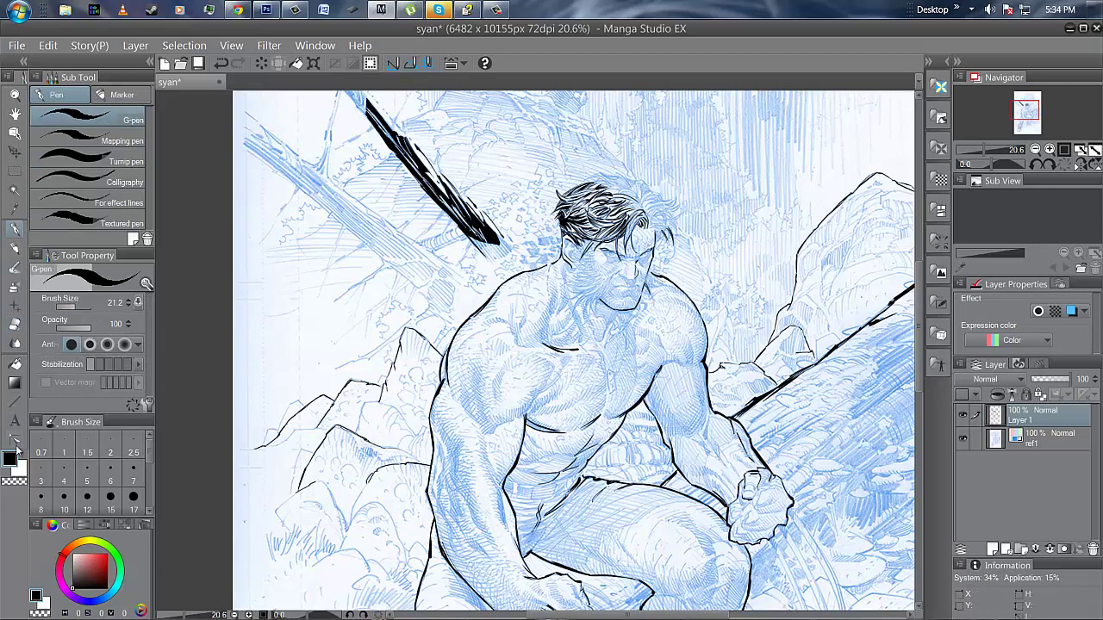
click(79, 307)
drag(287, 383, 402, 313)
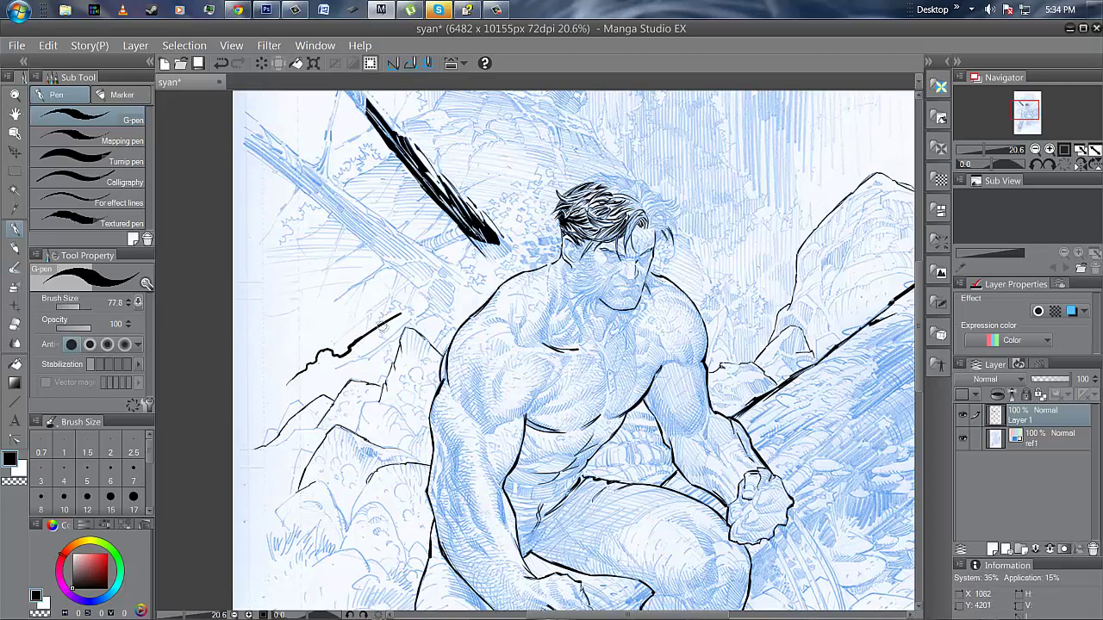
drag(266, 338, 345, 288)
drag(276, 360, 362, 306)
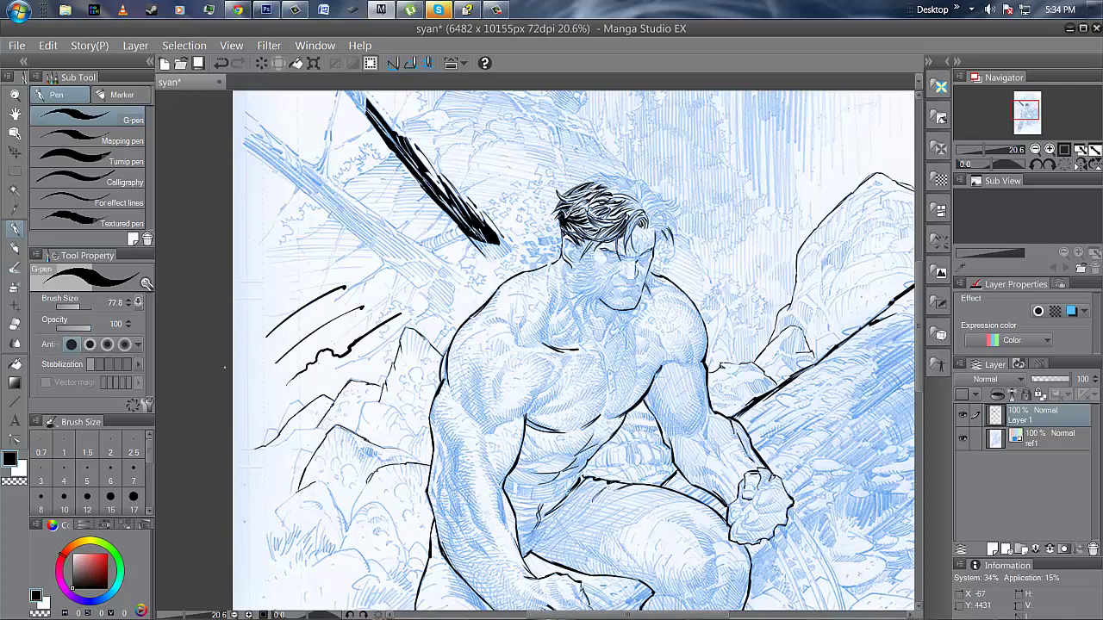
- Erase the three test strokes above the rocks with the Hard eraser at size 91.5
click(14, 325)
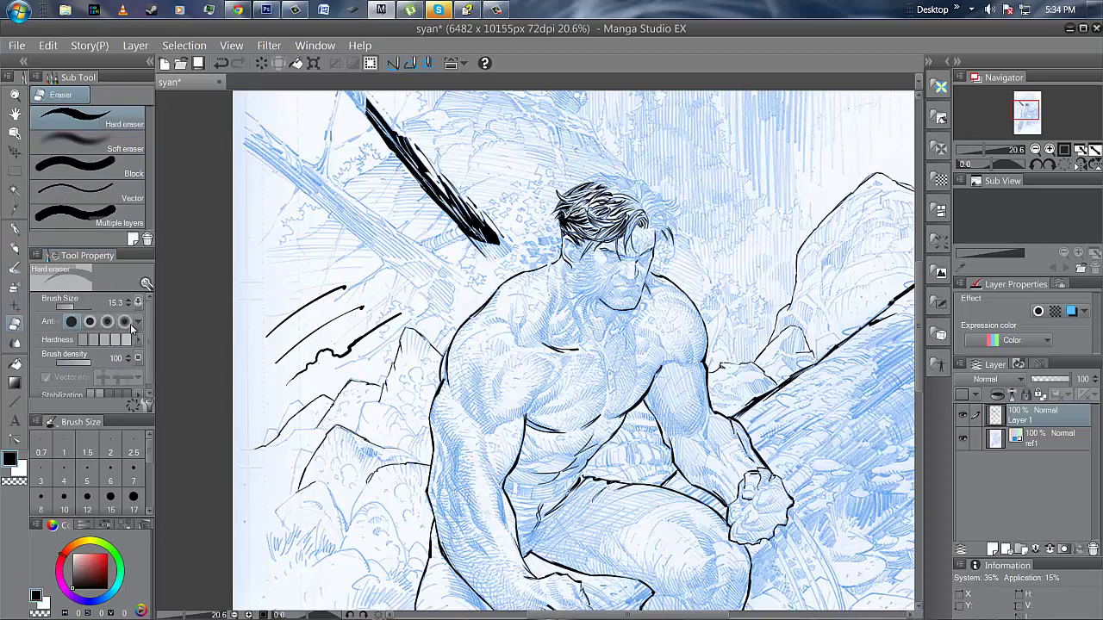
click(75, 303)
drag(75, 303, 86, 305)
mouse_move(403, 312)
mouse_down()
mouse_move(297, 374)
mouse_move(365, 303)
mouse_move(306, 338)
mouse_move(306, 367)
mouse_move(346, 345)
mouse_move(341, 284)
mouse_move(284, 322)
mouse_move(294, 314)
mouse_move(316, 364)
mouse_up()
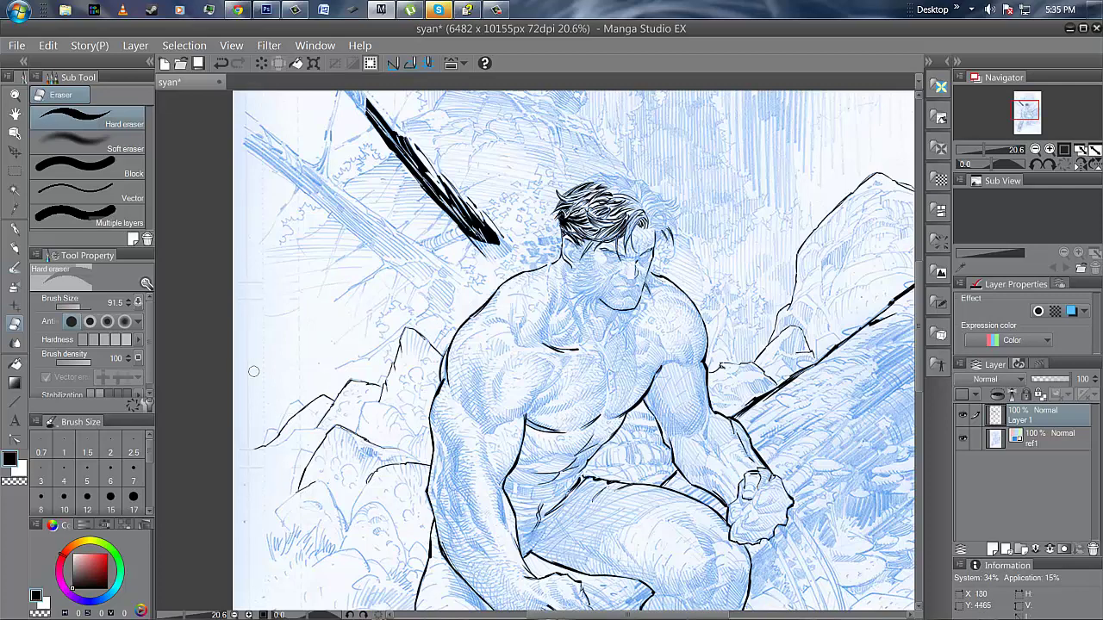
- Set the Hard eraser size to 9.4 and ink a jagged contour on the outermost rocks with the G-pen
click(74, 307)
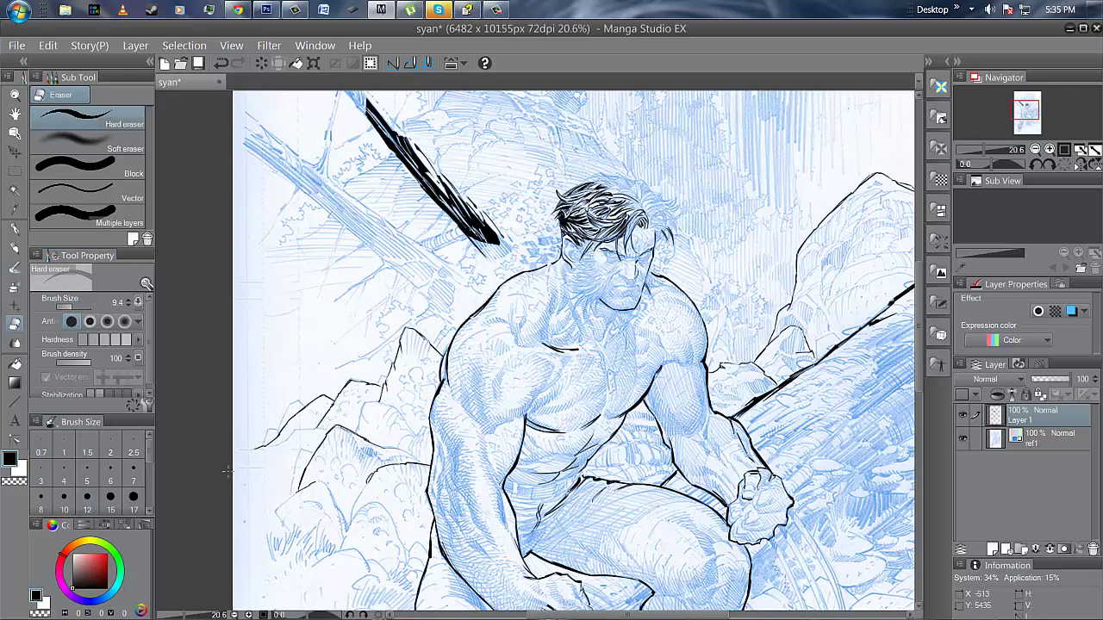
click(15, 228)
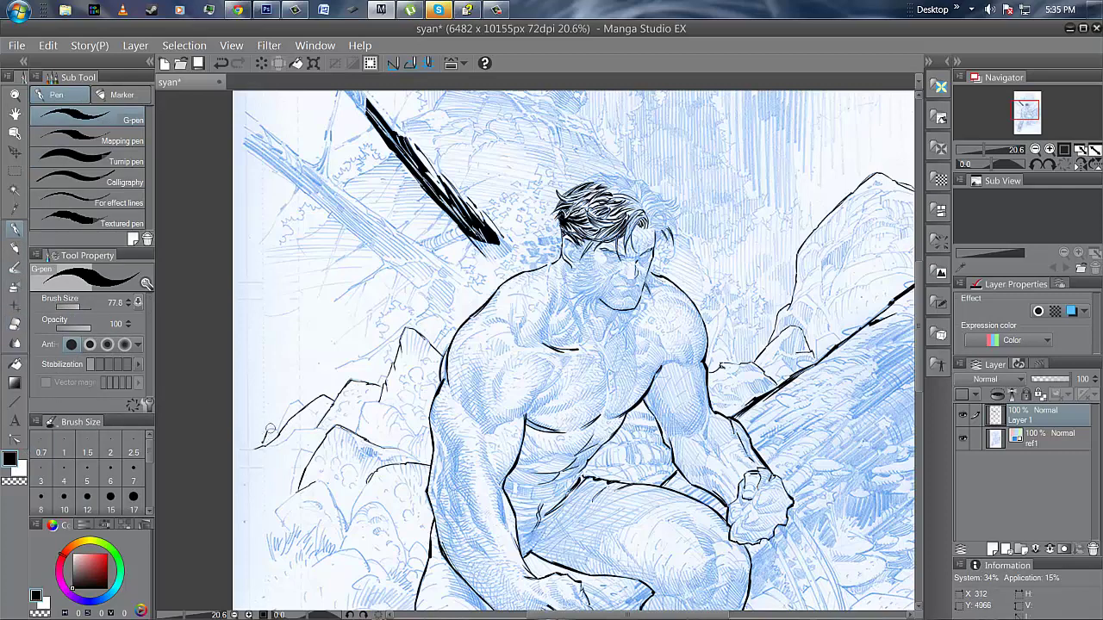
drag(276, 430, 290, 401)
- Draw several curved test strokes in the open area above the rocks with the G-pen at size 77.8
mouse_move(358, 238)
mouse_down()
mouse_move(322, 272)
mouse_move(302, 352)
mouse_up()
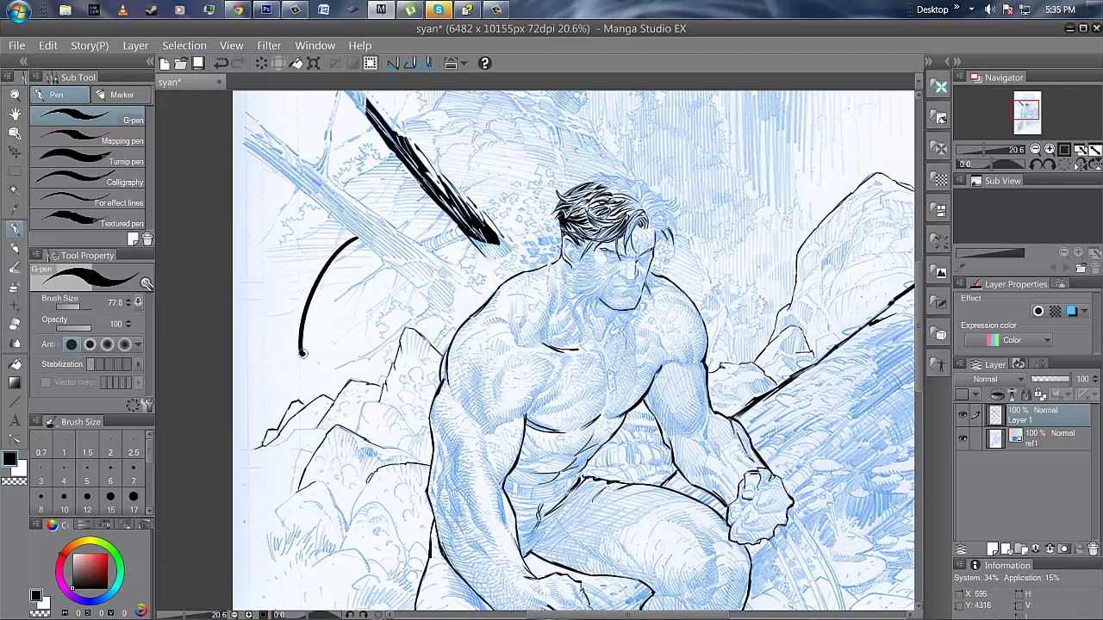
mouse_move(375, 257)
mouse_down()
mouse_move(325, 362)
mouse_move(377, 289)
mouse_move(347, 362)
mouse_up()
drag(433, 261, 349, 353)
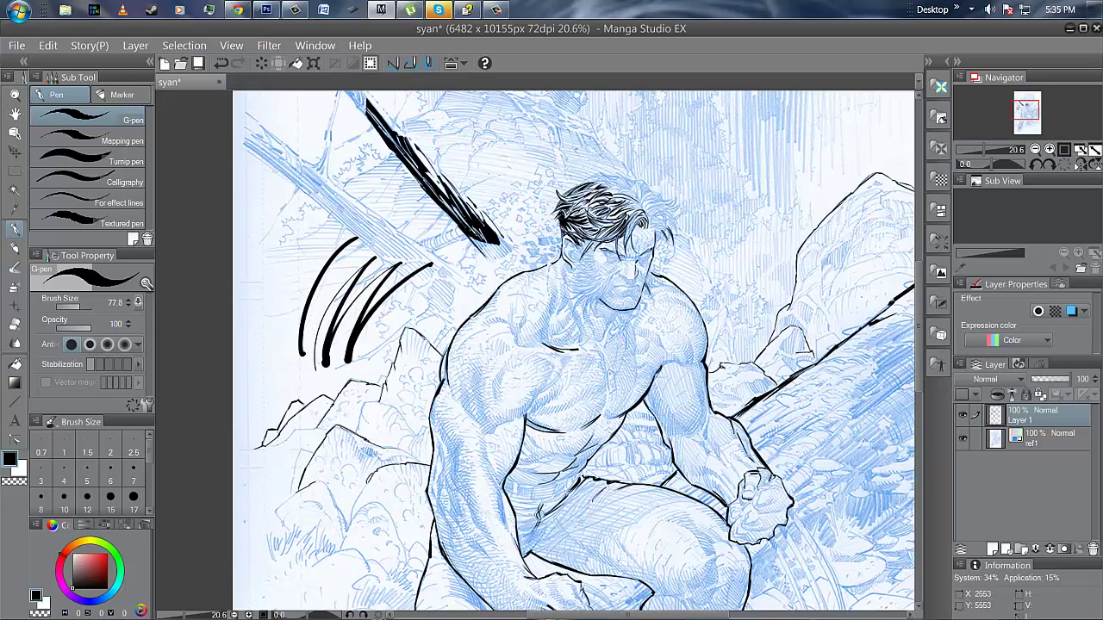
- Erase the curved test strokes above the rocks with the Hard eraser enlarged to size 463.9
click(14, 323)
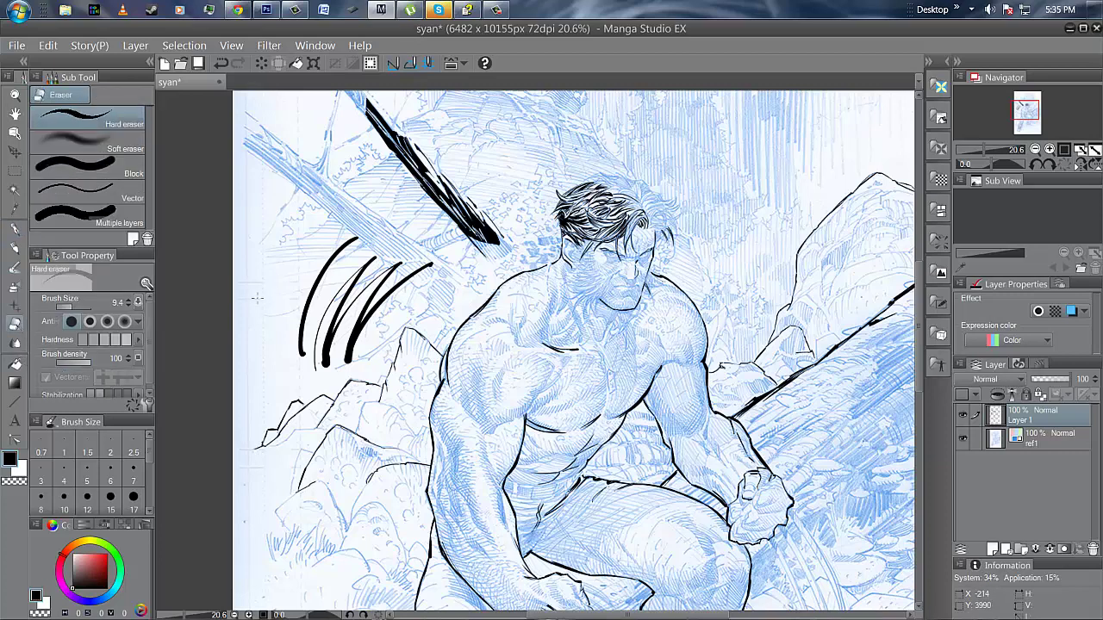
drag(71, 307, 86, 307)
mouse_move(424, 262)
mouse_down()
mouse_move(345, 347)
mouse_move(316, 354)
mouse_move(347, 263)
mouse_up()
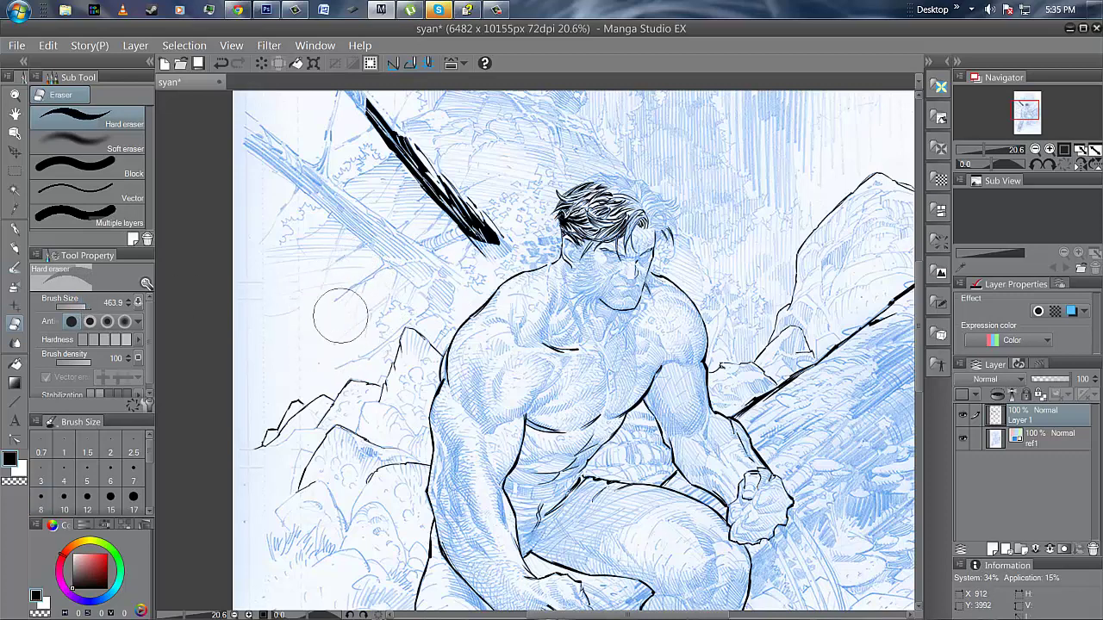
- Draw thin-to-thick test strokes above the rocks with the G-pen enlarged to brush size 394.4
click(15, 228)
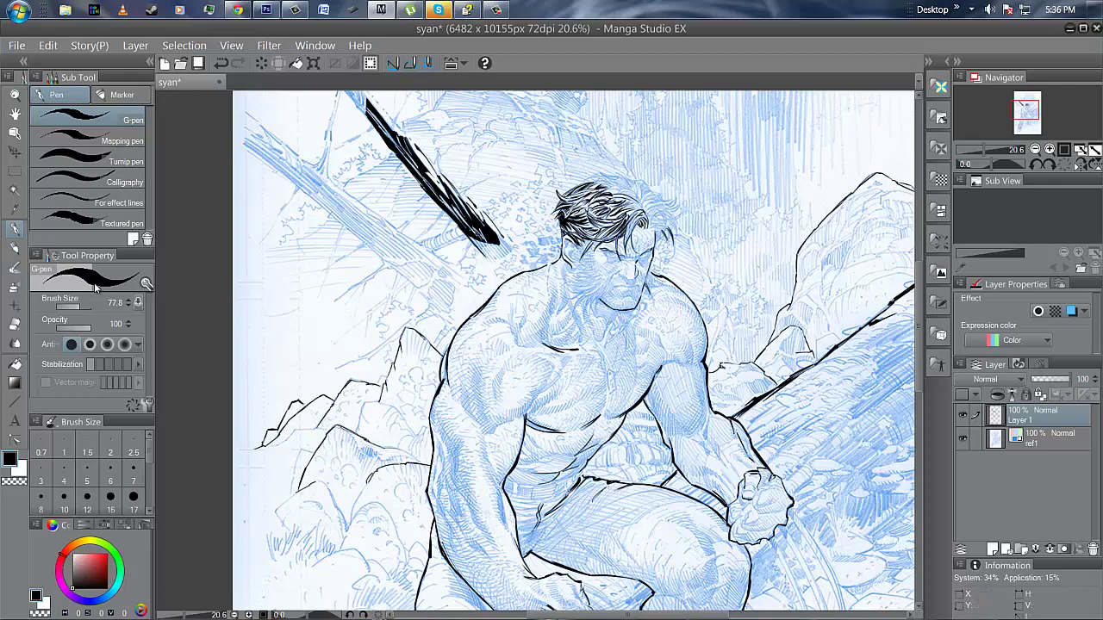
drag(89, 302, 97, 303)
drag(363, 243, 334, 277)
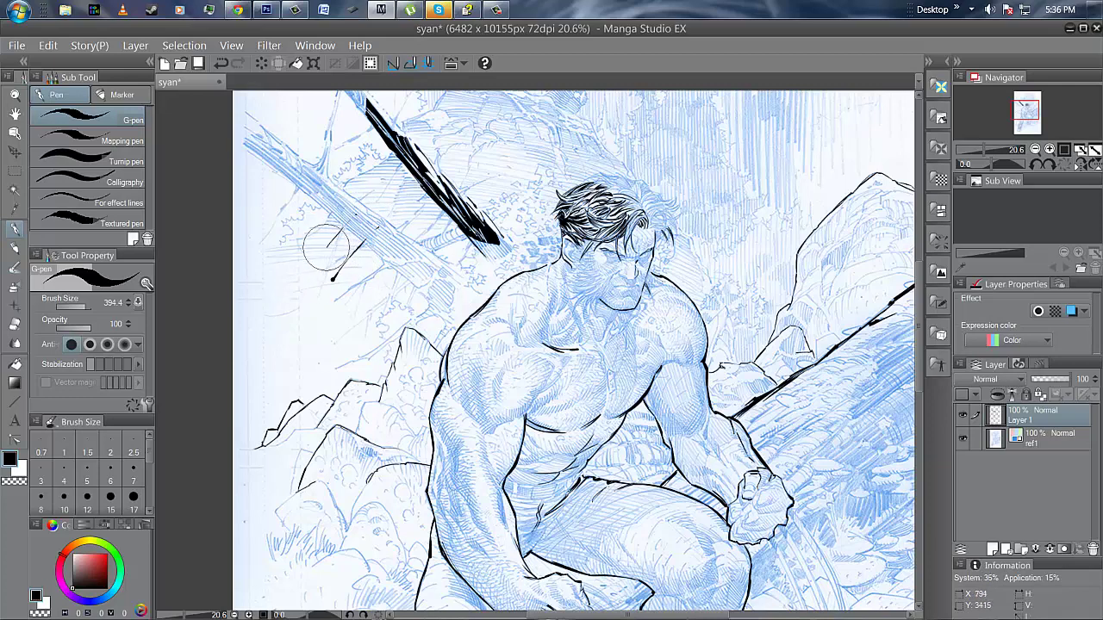
drag(322, 255, 273, 360)
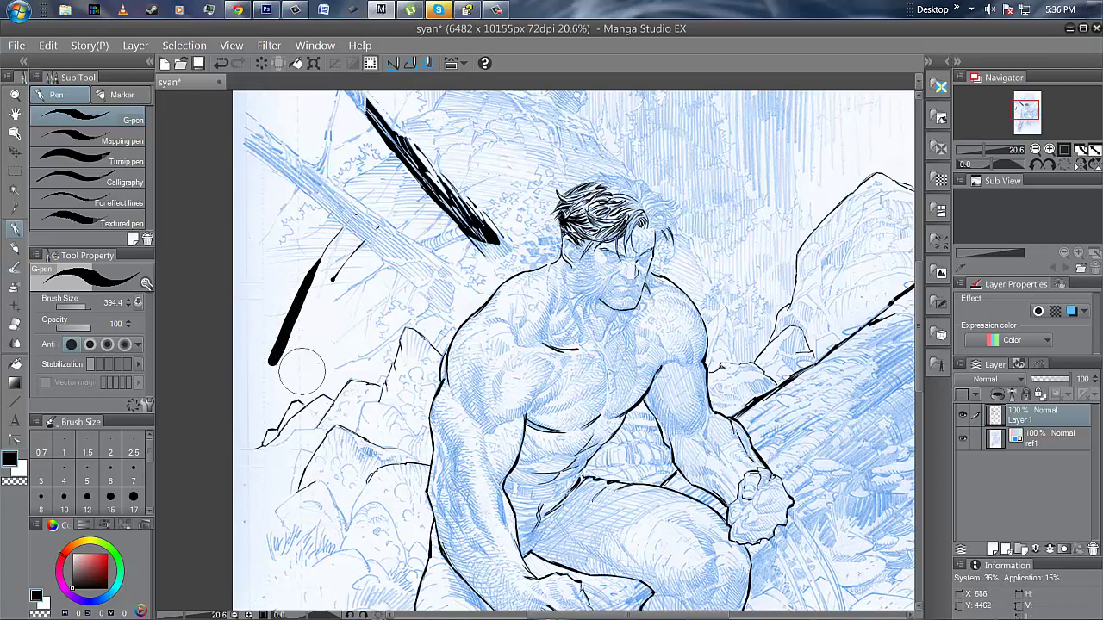
mouse_move(302, 374)
mouse_down()
mouse_move(347, 310)
mouse_move(425, 261)
mouse_up()
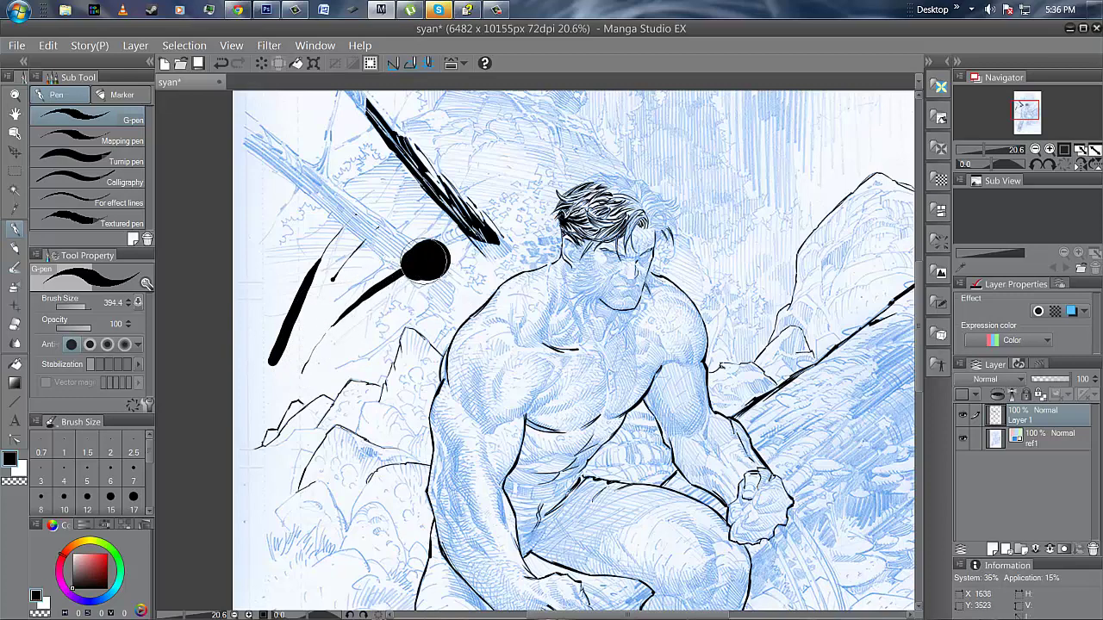
- Erase the thick test strokes above the rocks and reduce the Hard eraser size to 40.6
click(16, 324)
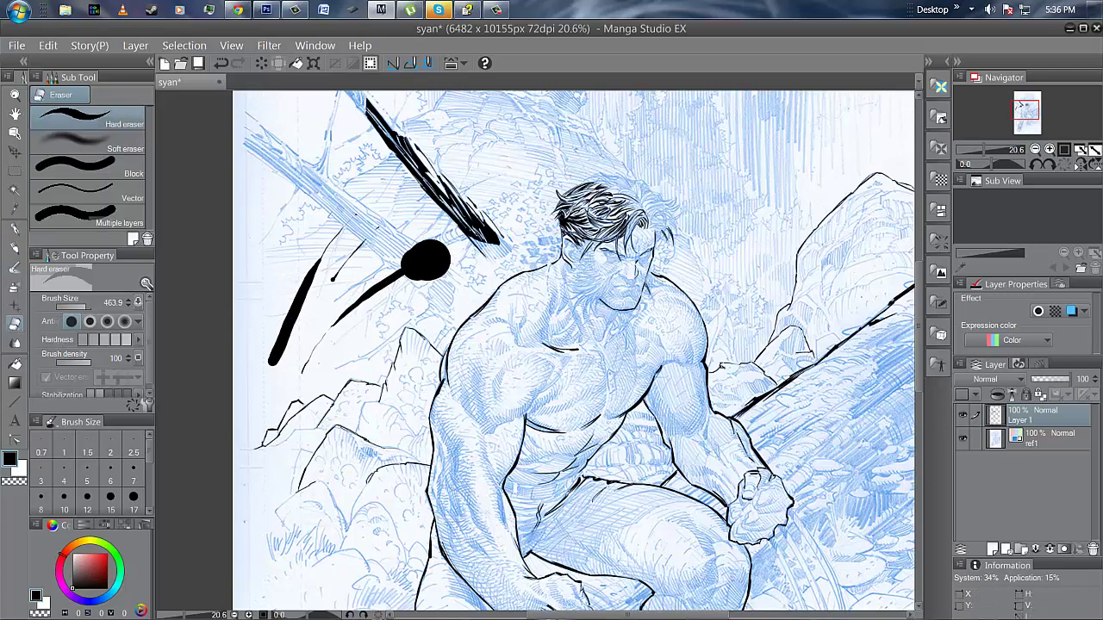
mouse_move(431, 264)
mouse_down()
mouse_move(291, 359)
mouse_move(299, 301)
mouse_move(363, 228)
mouse_move(349, 236)
mouse_move(345, 274)
mouse_up()
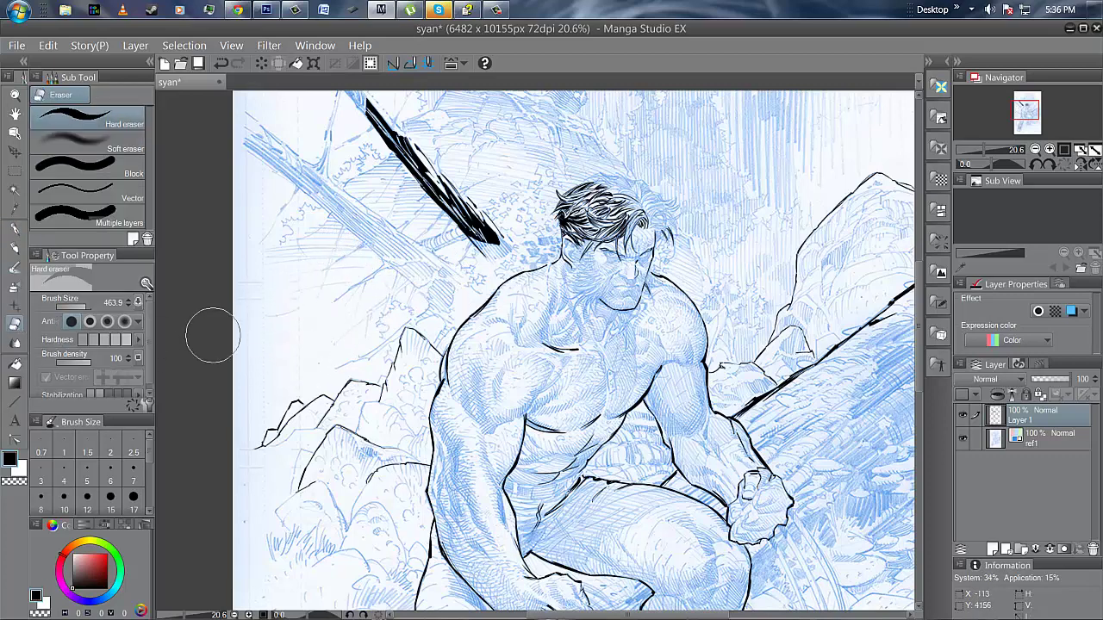
drag(86, 305, 77, 306)
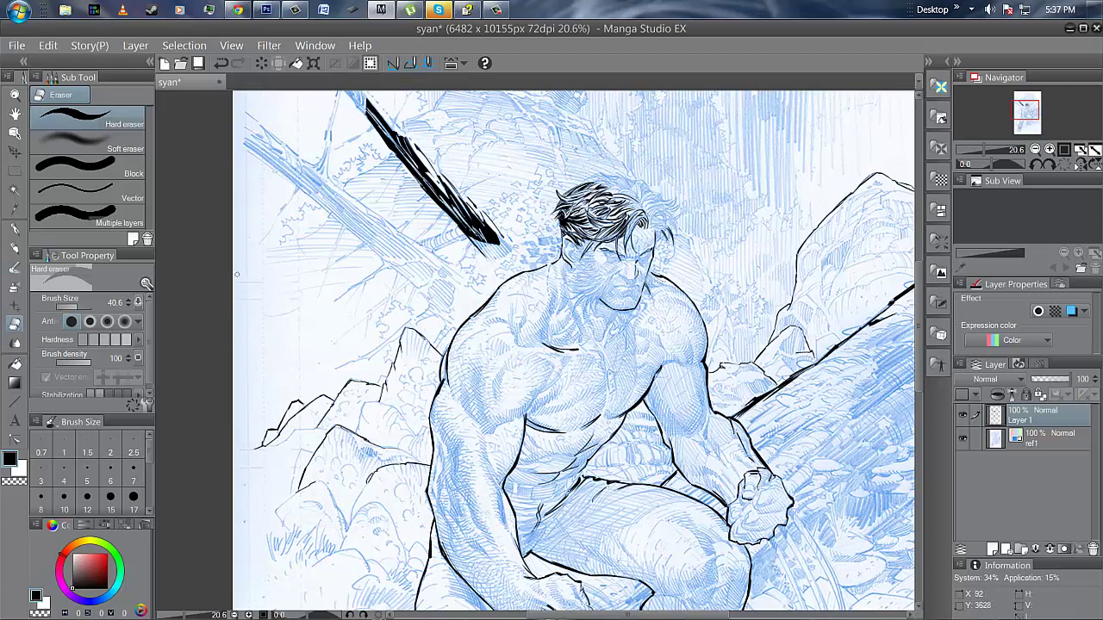
- Draw a thick test stroke along the lower branch with the G-pen at size 394.4 and reduce the pen's brush size to 13
click(17, 230)
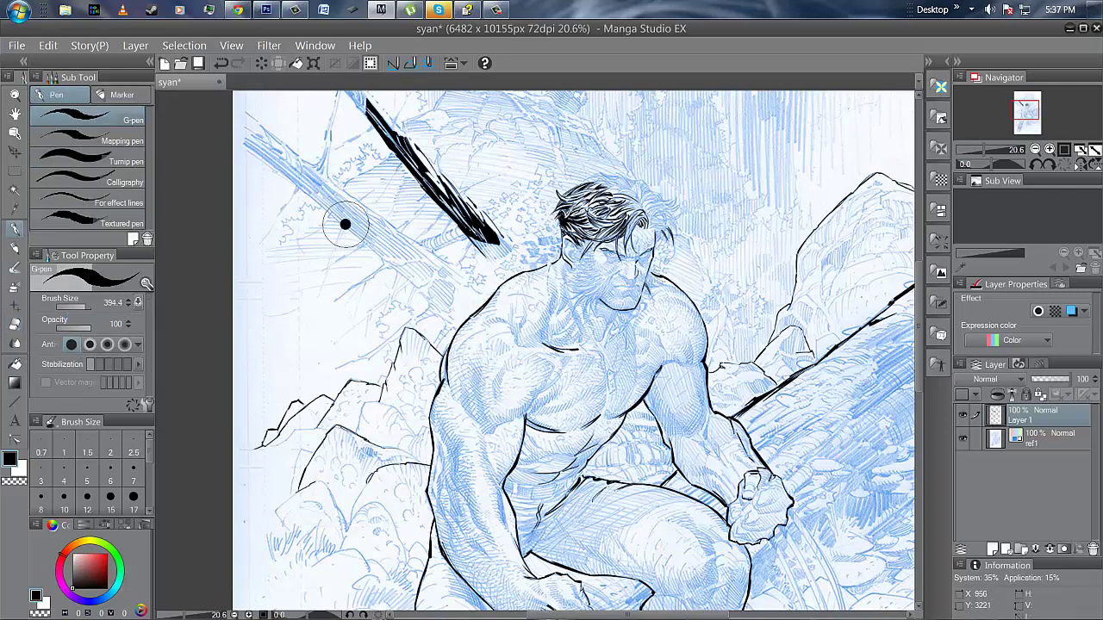
drag(345, 224, 392, 264)
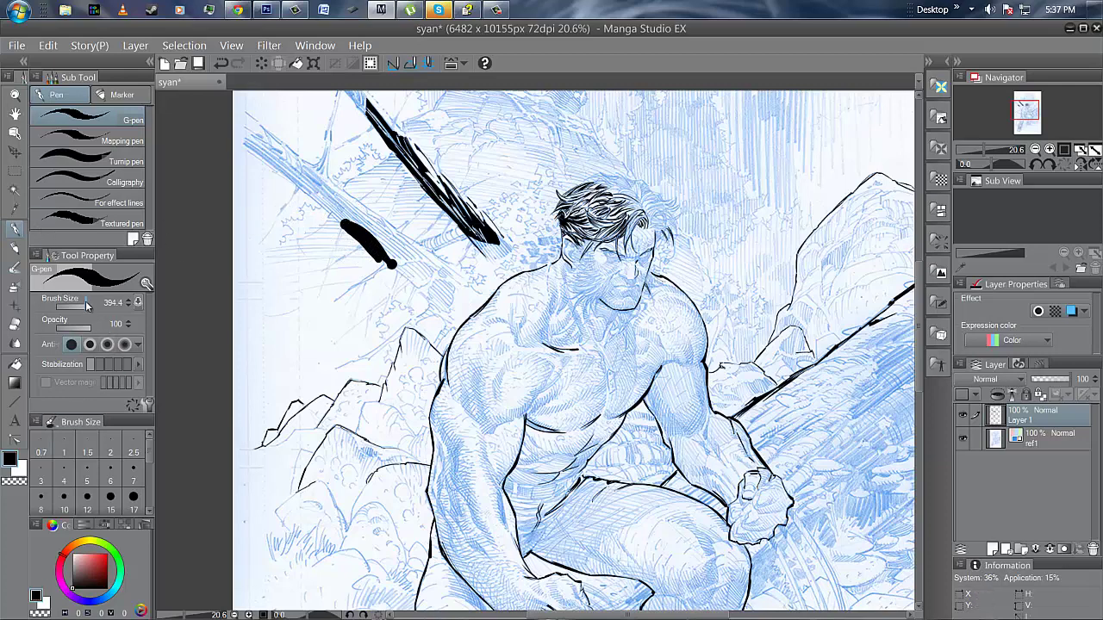
drag(87, 305, 74, 306)
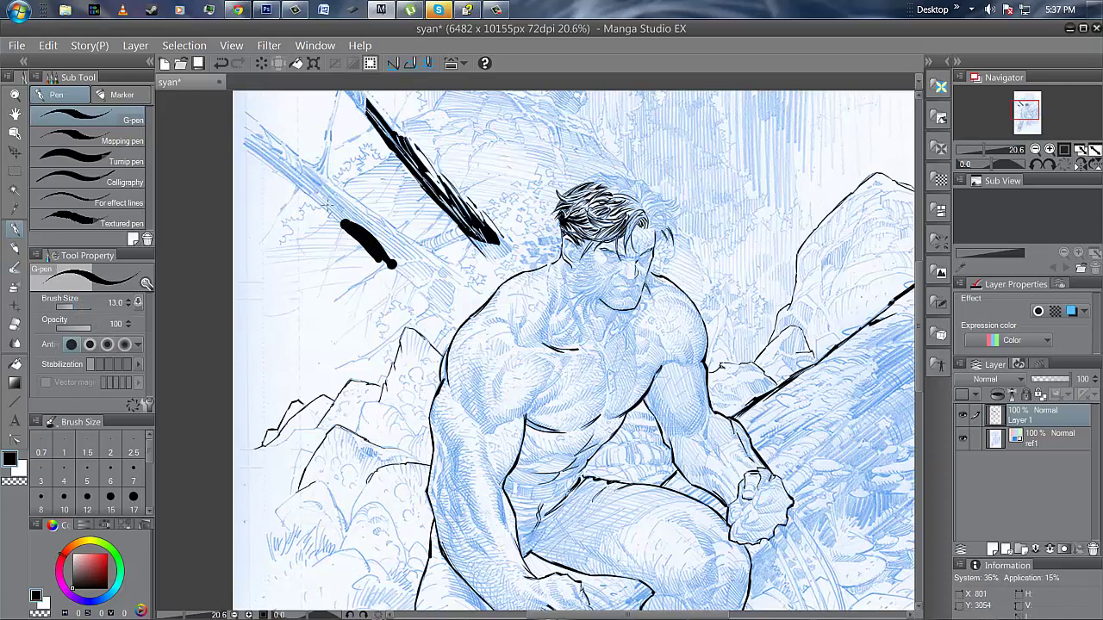
- Erase the thick test stroke on the lower branch with the Hard eraser enlarged to size 148.9
click(15, 324)
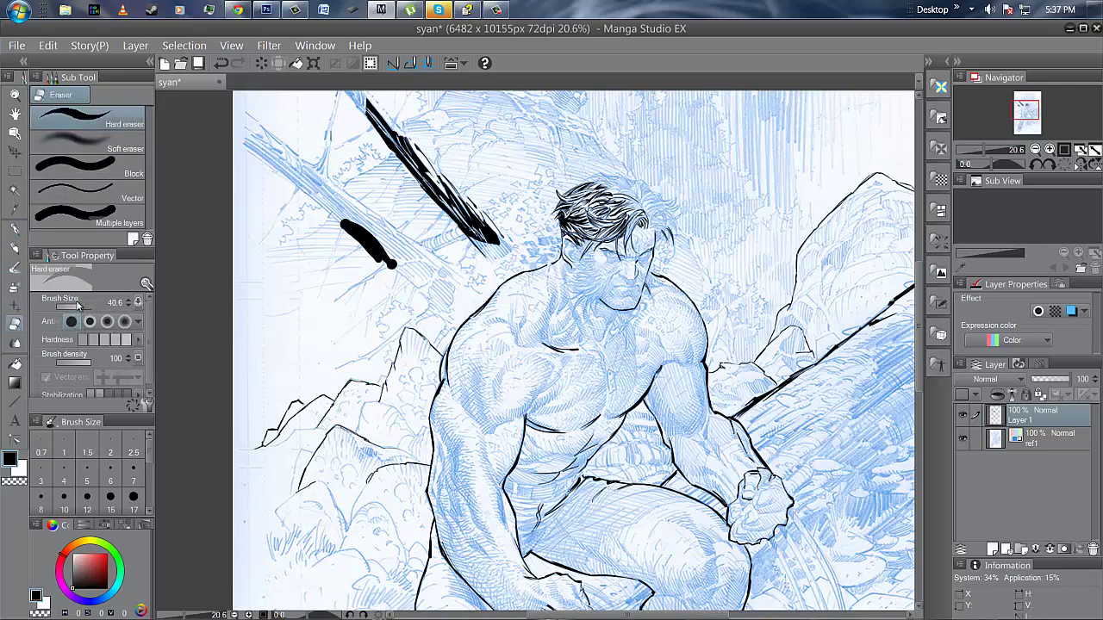
drag(79, 303, 86, 305)
mouse_move(345, 226)
mouse_down()
mouse_move(390, 272)
mouse_move(387, 252)
mouse_move(358, 232)
mouse_up()
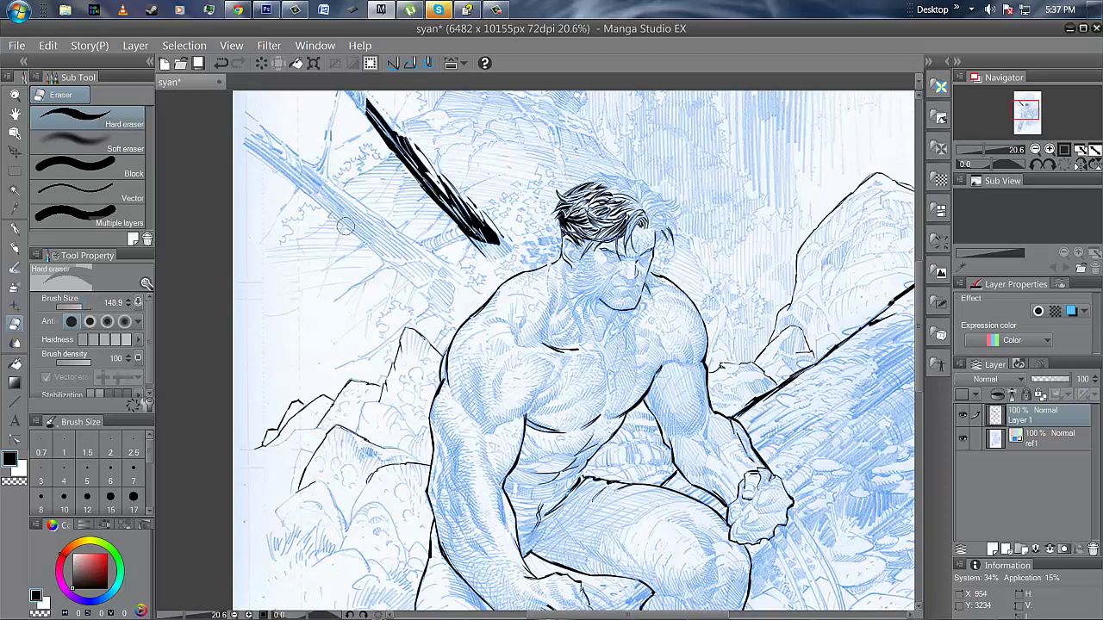
- Draw short test strokes in the open area below the lower branch with the G-pen at size 13
click(15, 229)
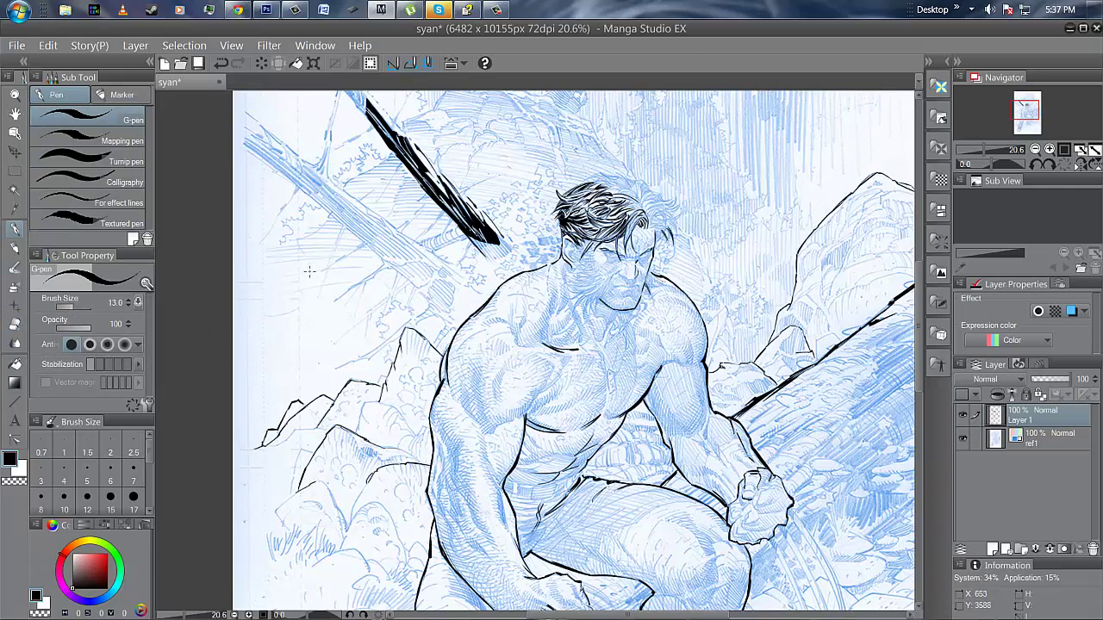
drag(292, 246, 317, 281)
mouse_move(308, 250)
mouse_down()
mouse_move(324, 271)
mouse_move(317, 288)
mouse_move(333, 261)
mouse_move(309, 266)
mouse_move(293, 251)
mouse_up()
- Draw short test hatching strokes between the figure's upper arm and chest with the Mapping pen at size 66.1
click(129, 139)
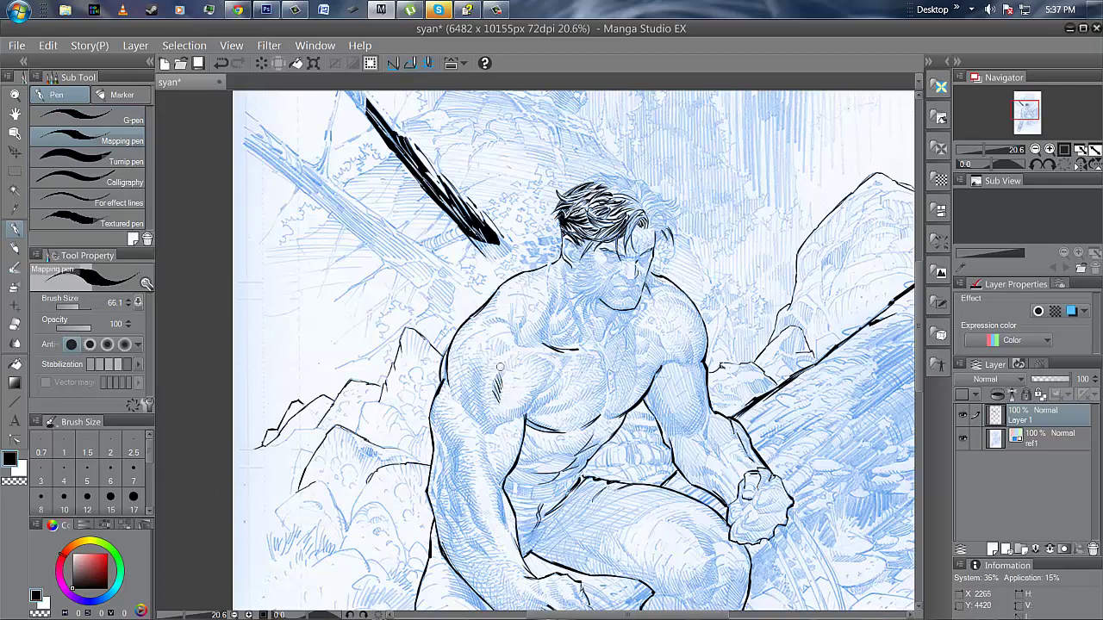
drag(501, 369, 503, 389)
drag(506, 350, 497, 400)
- Try short hatching strokes beside the chest with the Turnip pen at size 15.3 and undo them
click(107, 159)
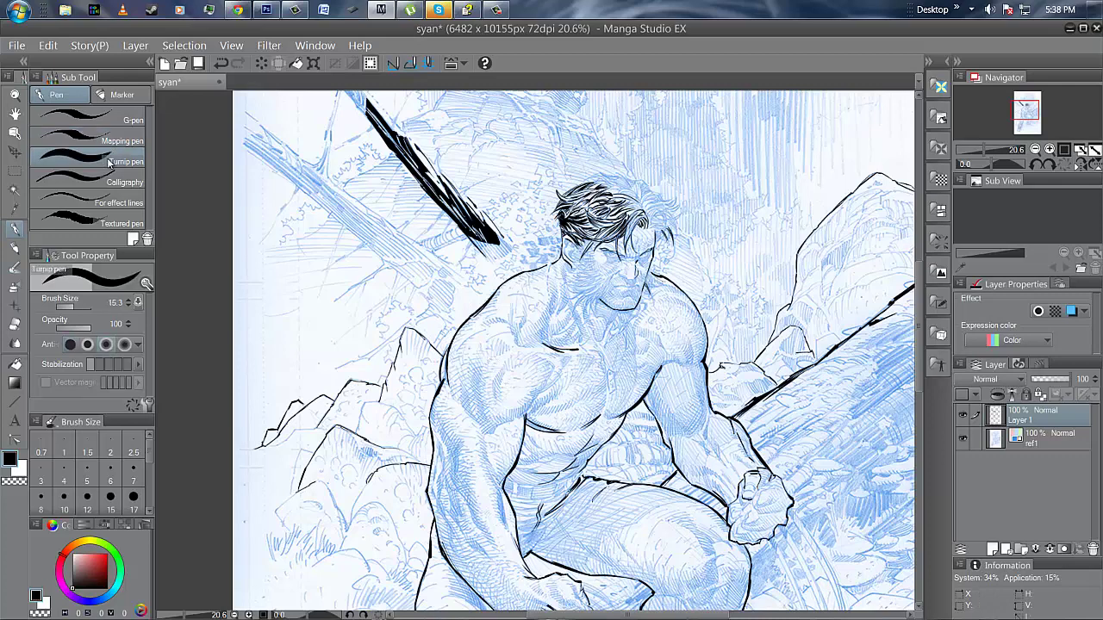
drag(494, 386, 501, 396)
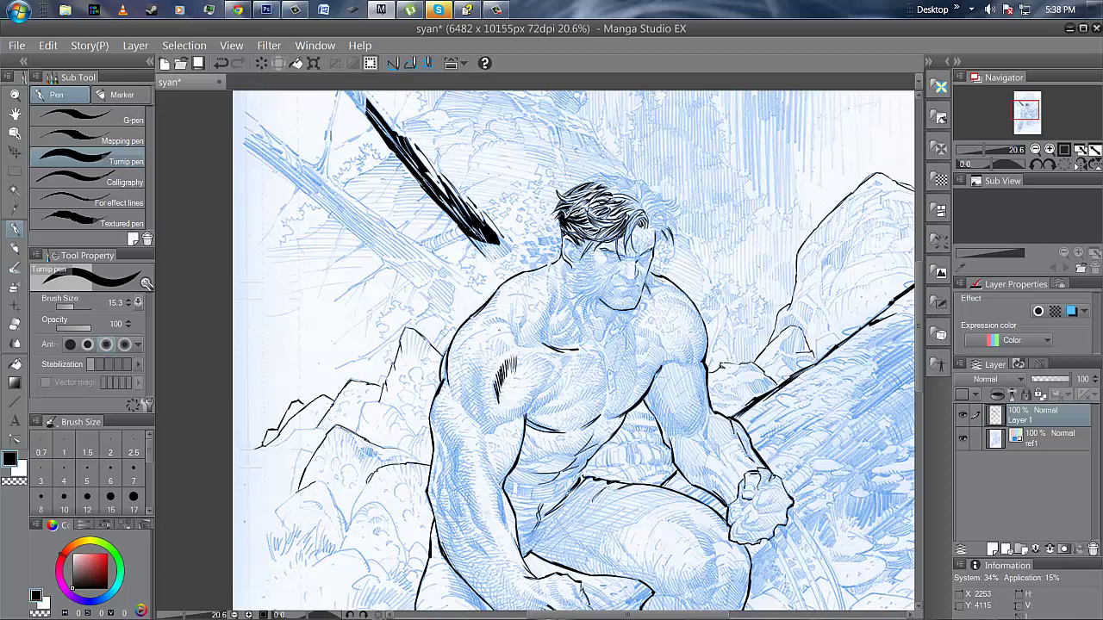
key(ctrl+z)
key(ctrl+z)
key(ctrl+z)
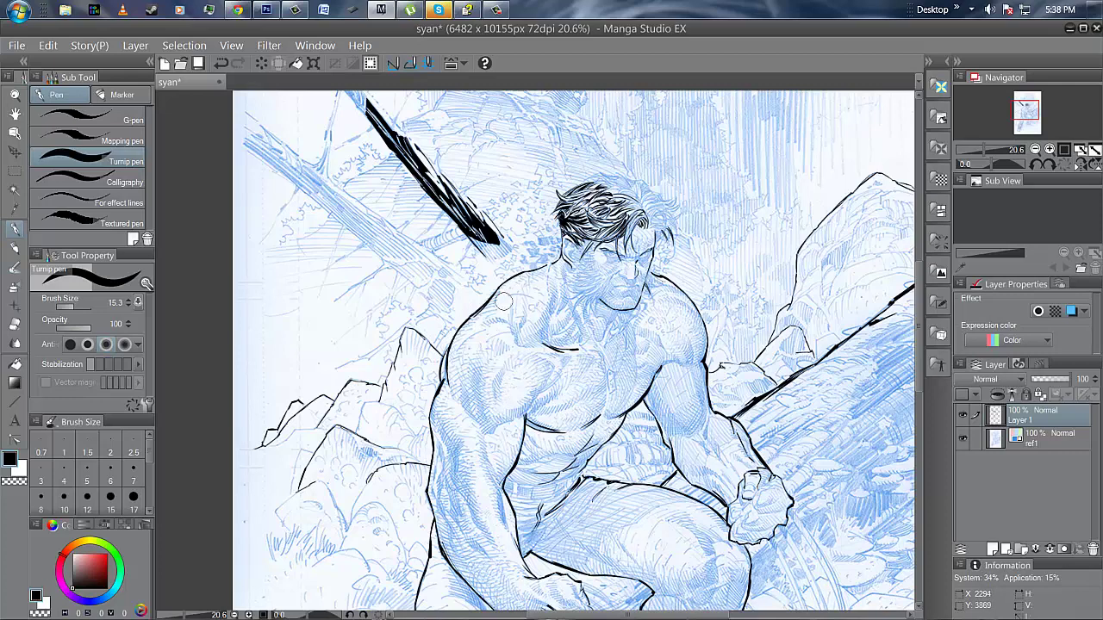
- Draw test hatching in several directions on the chest with the Calligraphy pen at size 15, and try another stroke at size 91.5
click(96, 180)
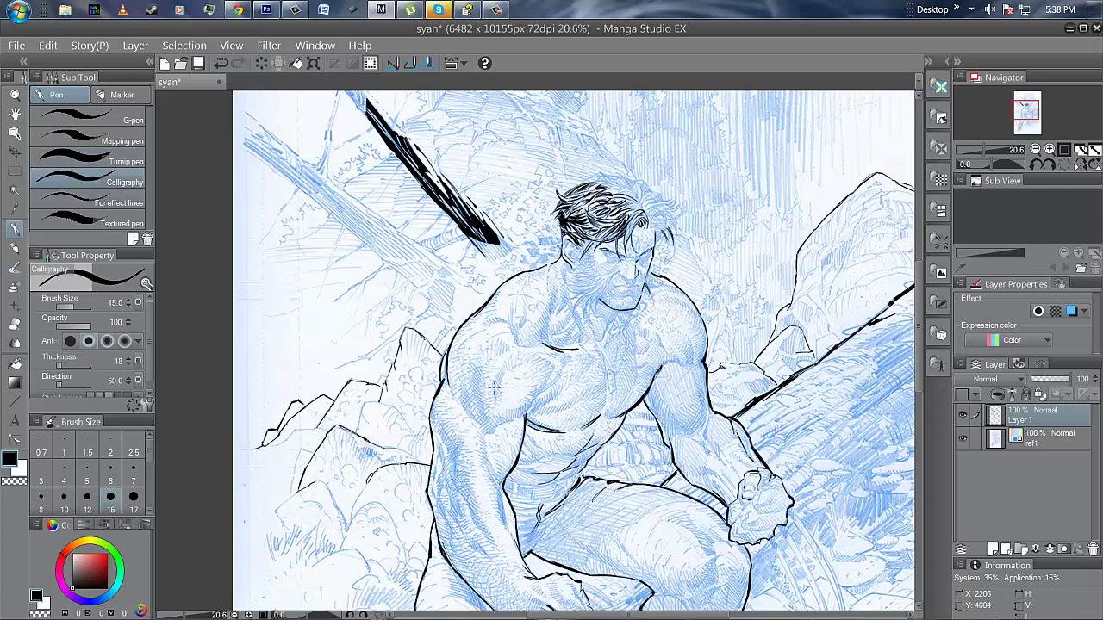
mouse_move(492, 392)
mouse_down()
mouse_move(497, 406)
mouse_move(513, 354)
mouse_move(553, 385)
mouse_move(564, 378)
mouse_move(556, 362)
mouse_up()
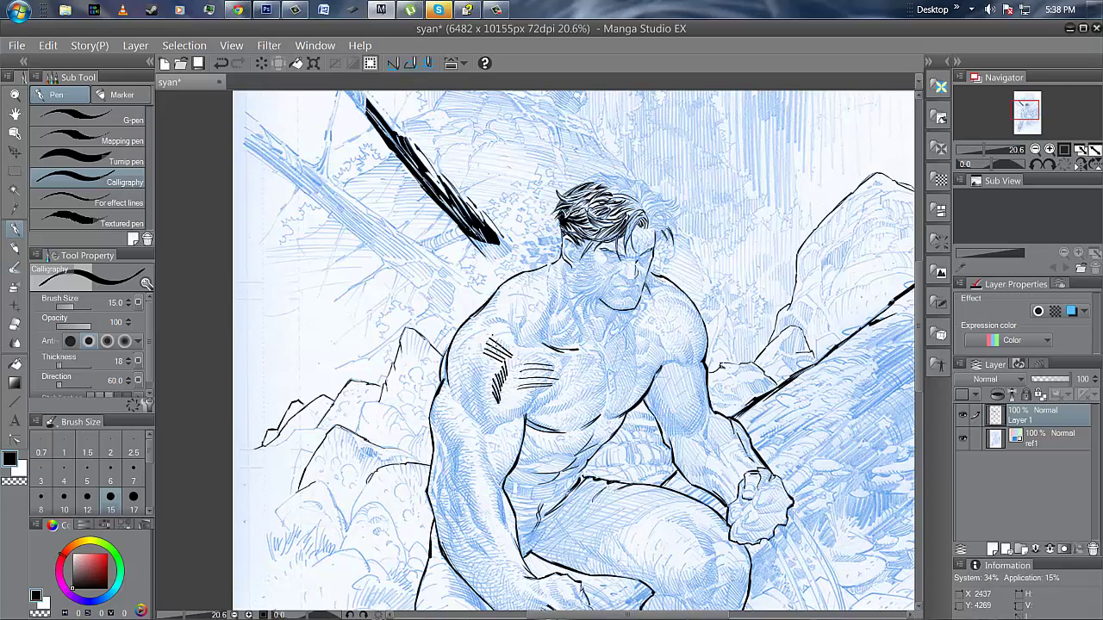
drag(76, 307, 79, 307)
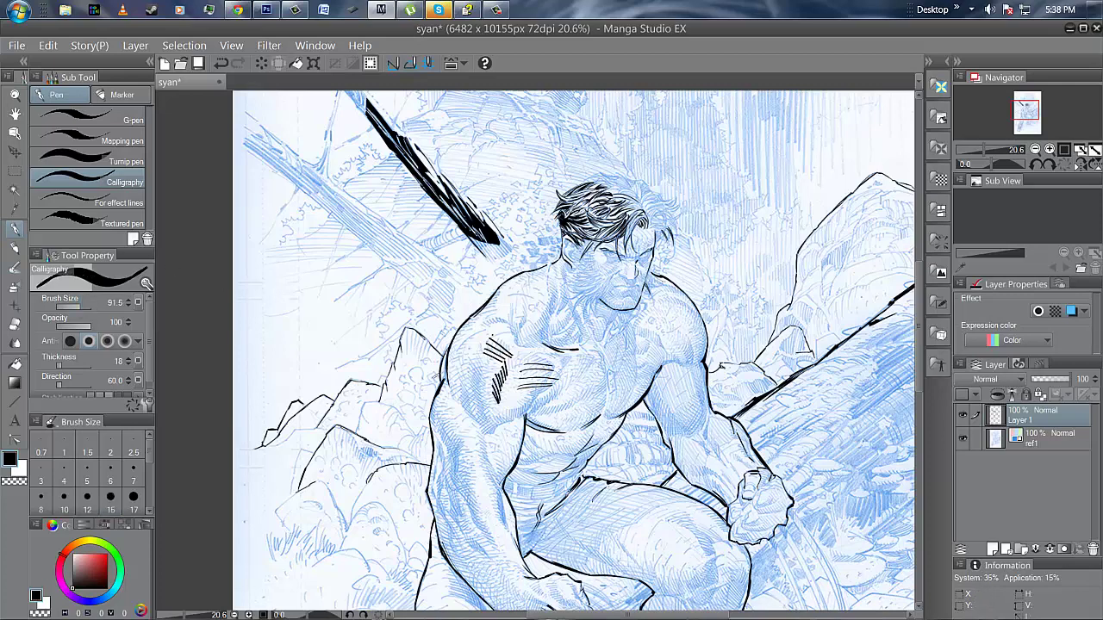
mouse_move(505, 399)
mouse_down()
mouse_move(516, 410)
mouse_move(541, 403)
mouse_move(523, 404)
mouse_up()
- Undo all the Calligraphy pen test strokes on the chest
key(ctrl+z)
key(ctrl+z)
key(ctrl+z)
key(ctrl+z)
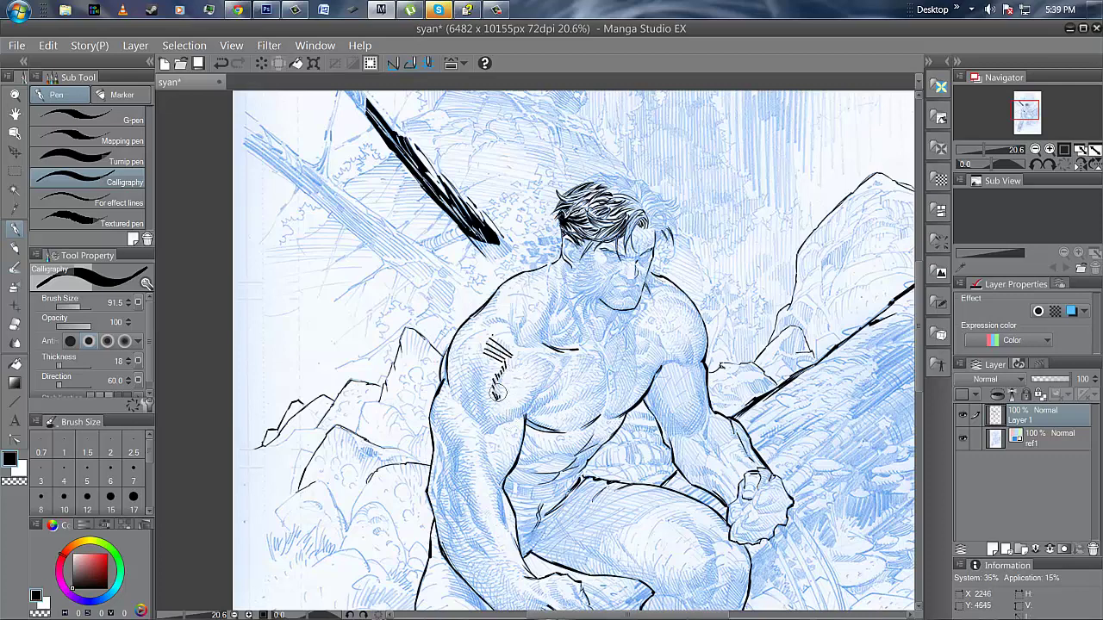
key(ctrl+z)
key(ctrl+z)
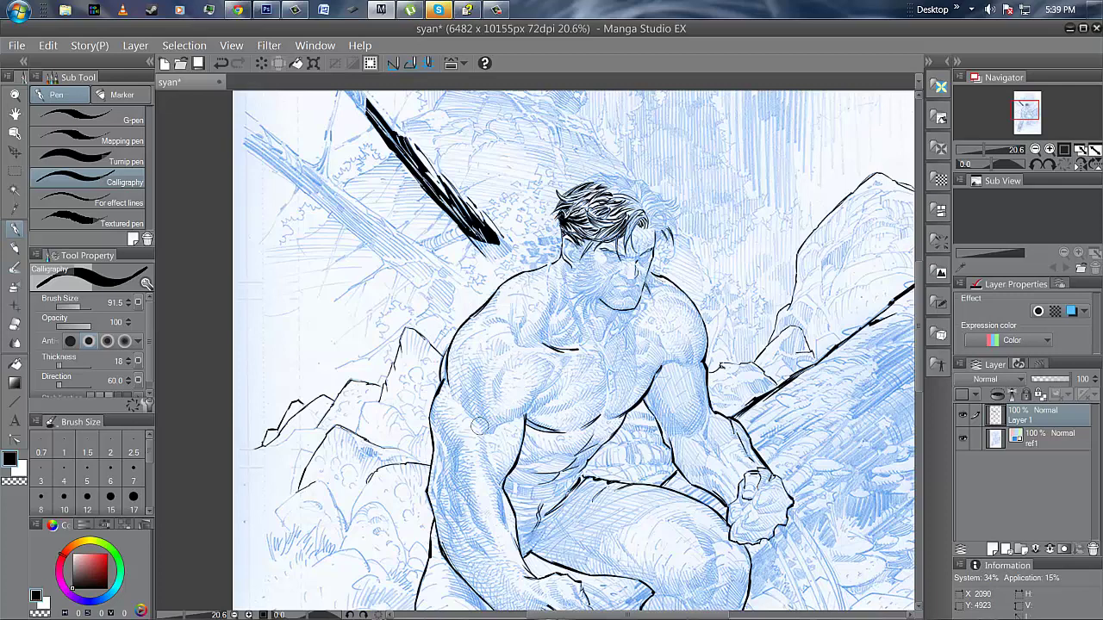
- Try straight strokes along the large fallen log with the For effect lines pen at brush size 13 and undo them
click(99, 205)
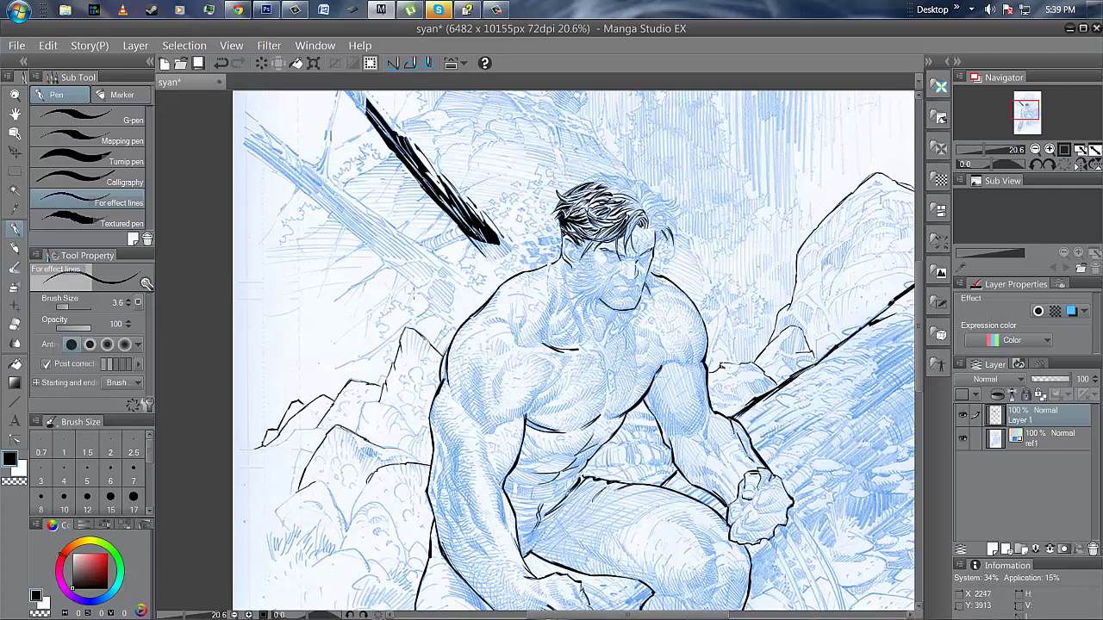
click(74, 307)
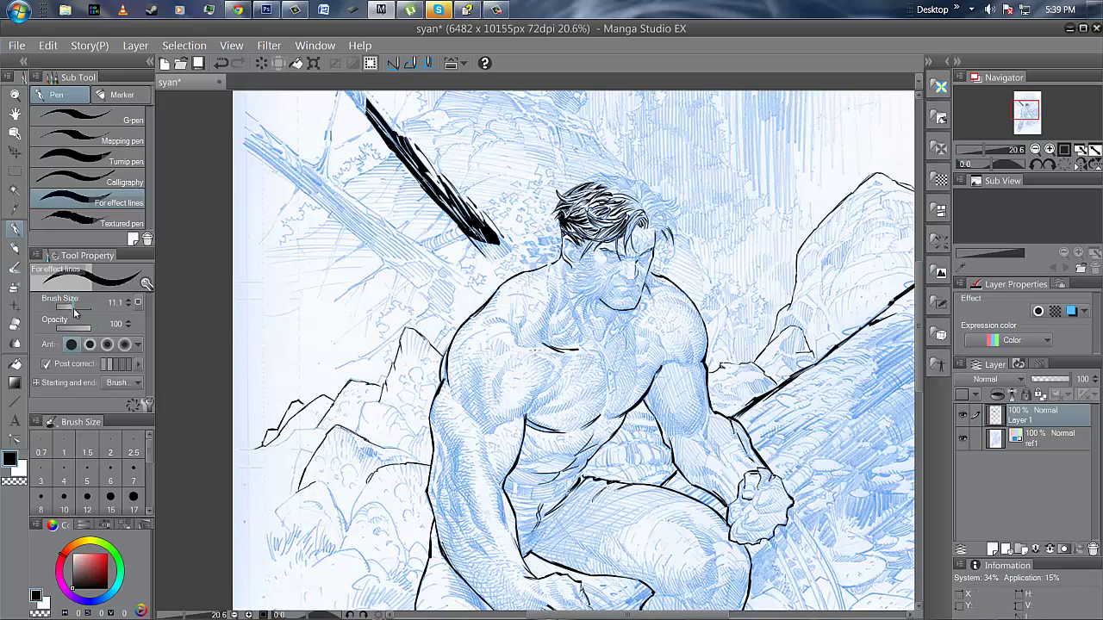
drag(75, 309, 76, 308)
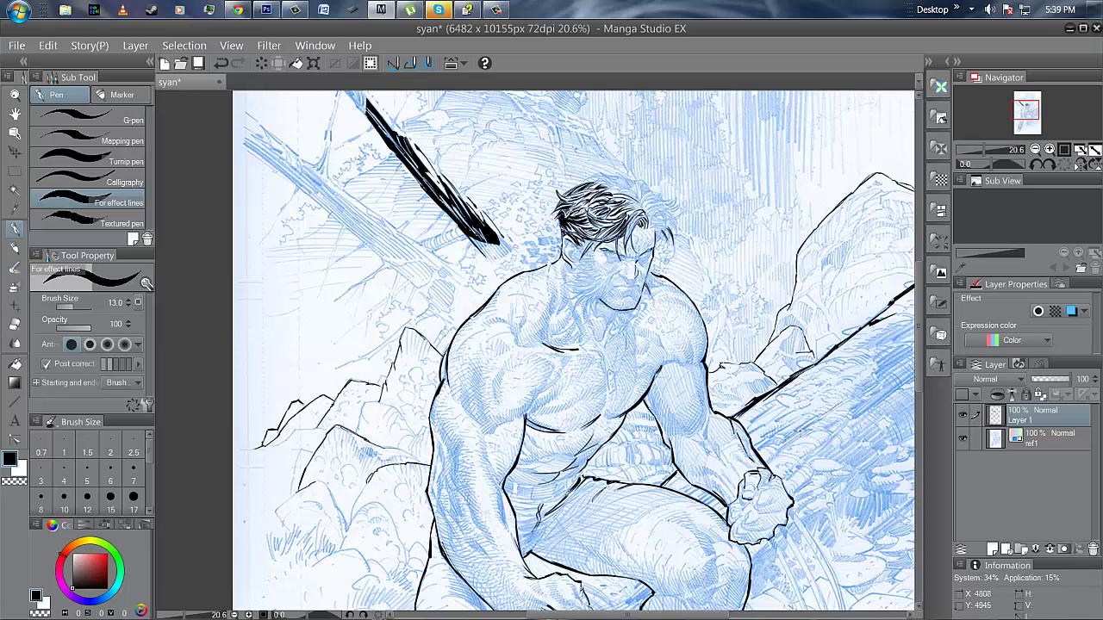
mouse_move(780, 448)
mouse_down()
mouse_move(868, 389)
mouse_move(821, 429)
mouse_move(785, 445)
mouse_up()
drag(784, 445, 882, 386)
mouse_move(881, 387)
mouse_down()
mouse_move(829, 418)
mouse_move(887, 379)
mouse_move(858, 402)
mouse_up()
key(ctrl+z)
- Draw a thick stroke along the fallen log with the Textured pen at size 56.2 and inspect its edges up close
click(95, 220)
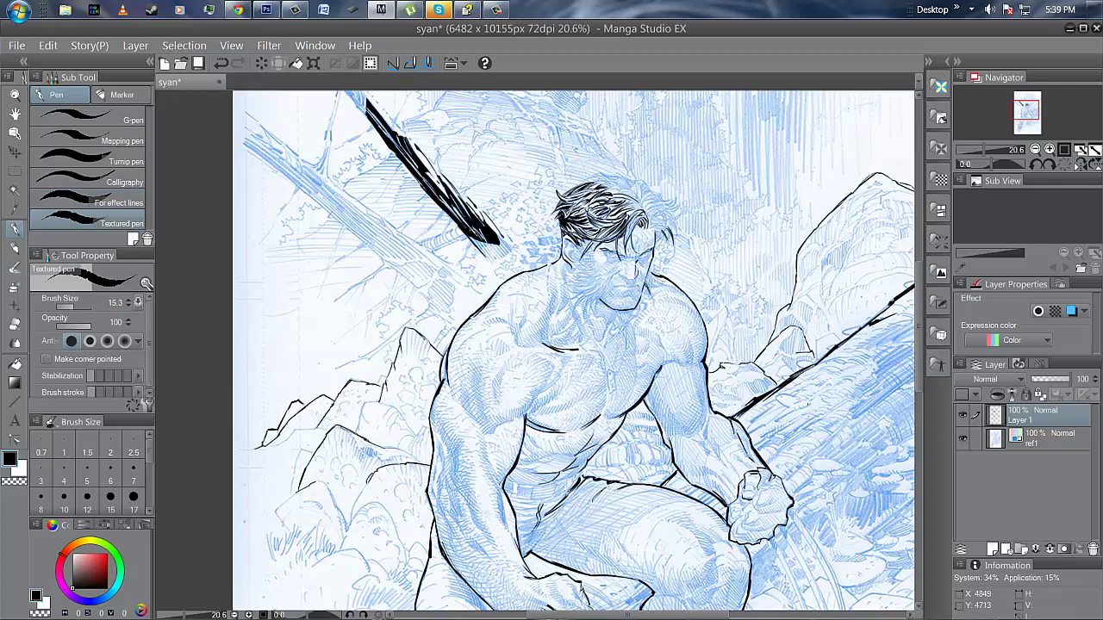
click(78, 308)
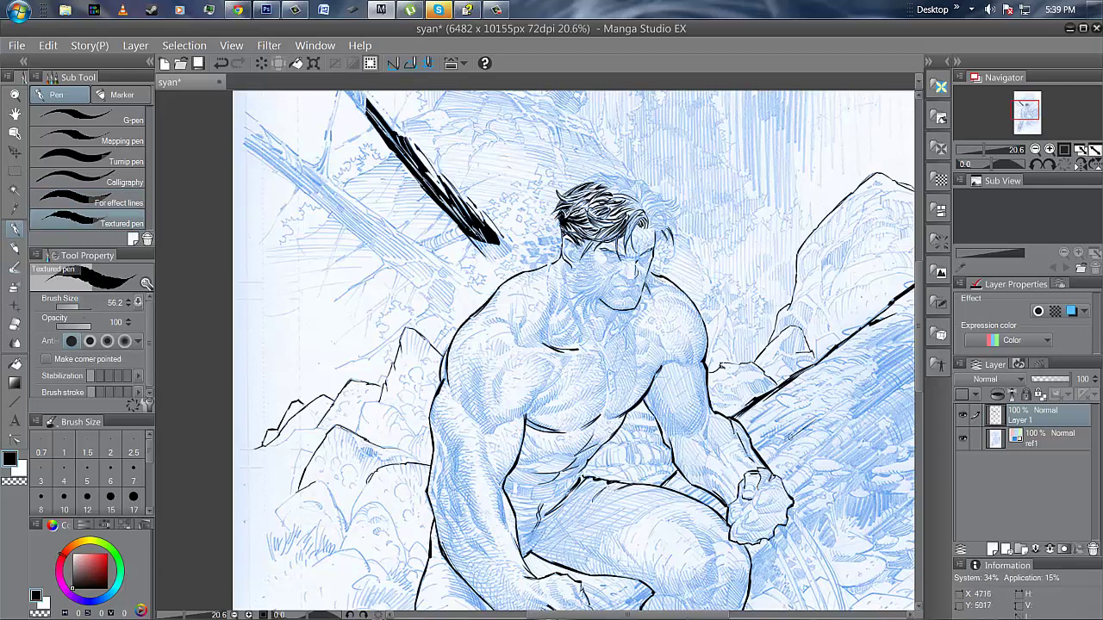
drag(789, 437, 867, 388)
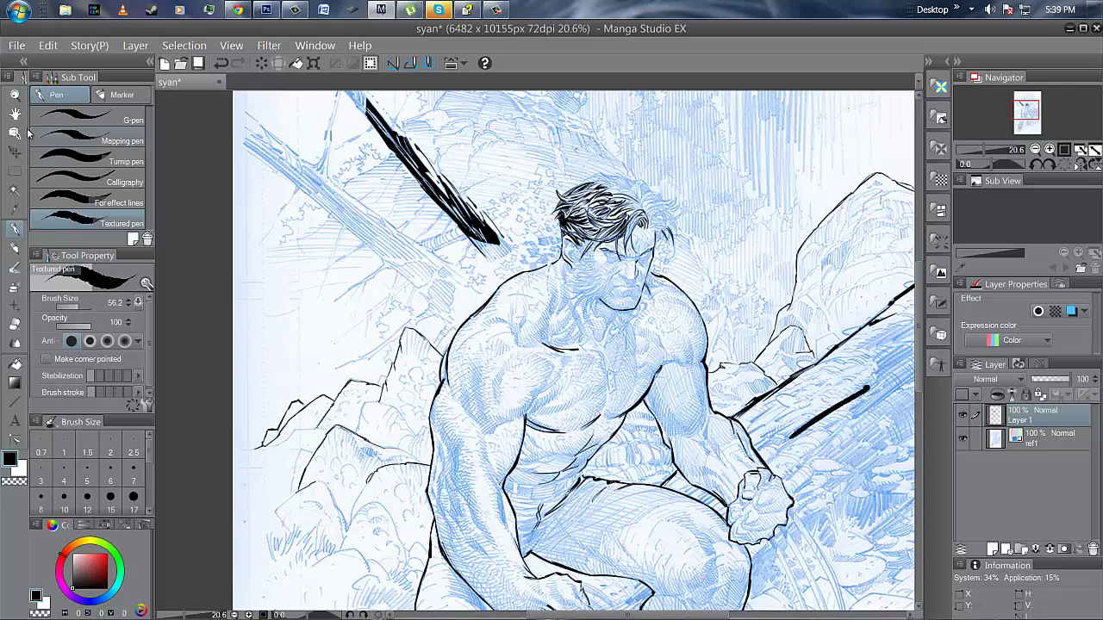
click(14, 94)
drag(853, 426, 889, 433)
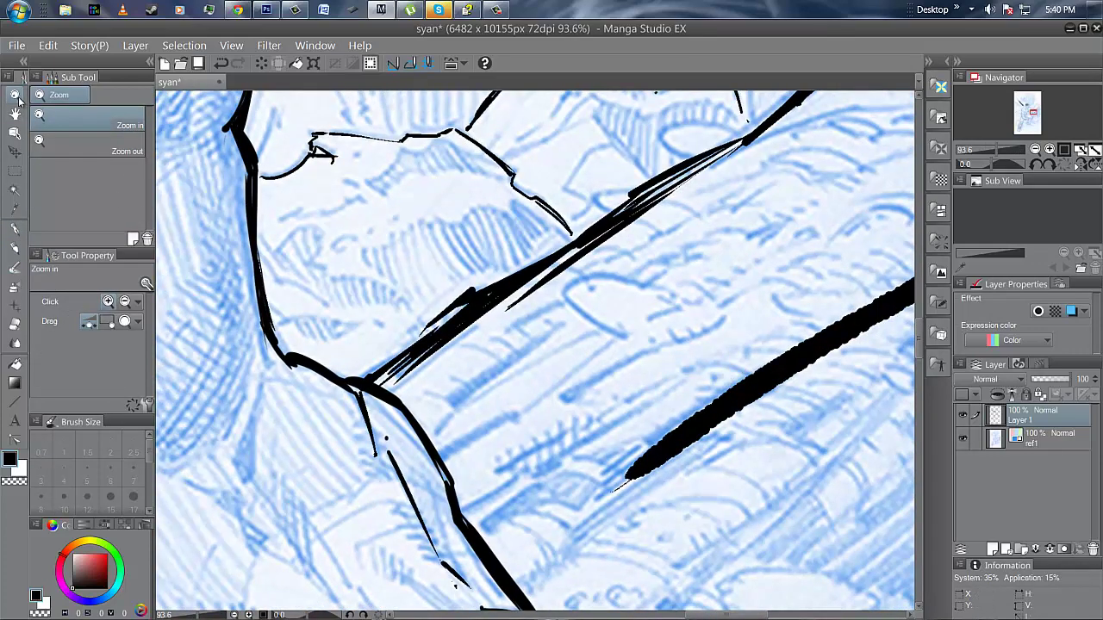
drag(792, 394, 751, 422)
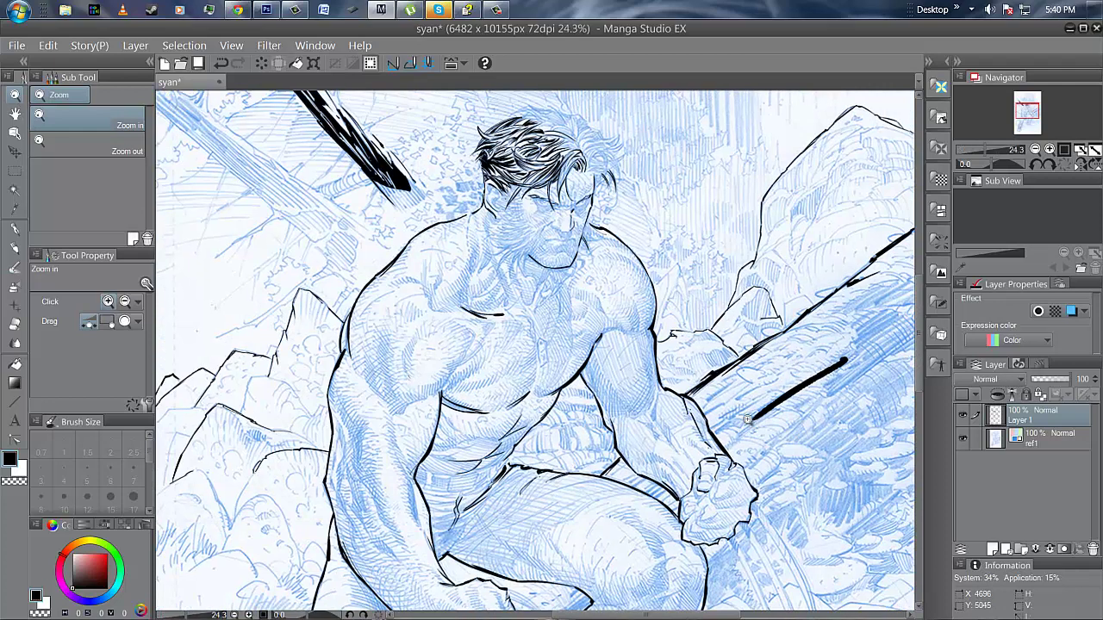
- Draw additional parallel test strokes of varying thickness along the fallen log with the Textured pen at size 56.2
click(14, 229)
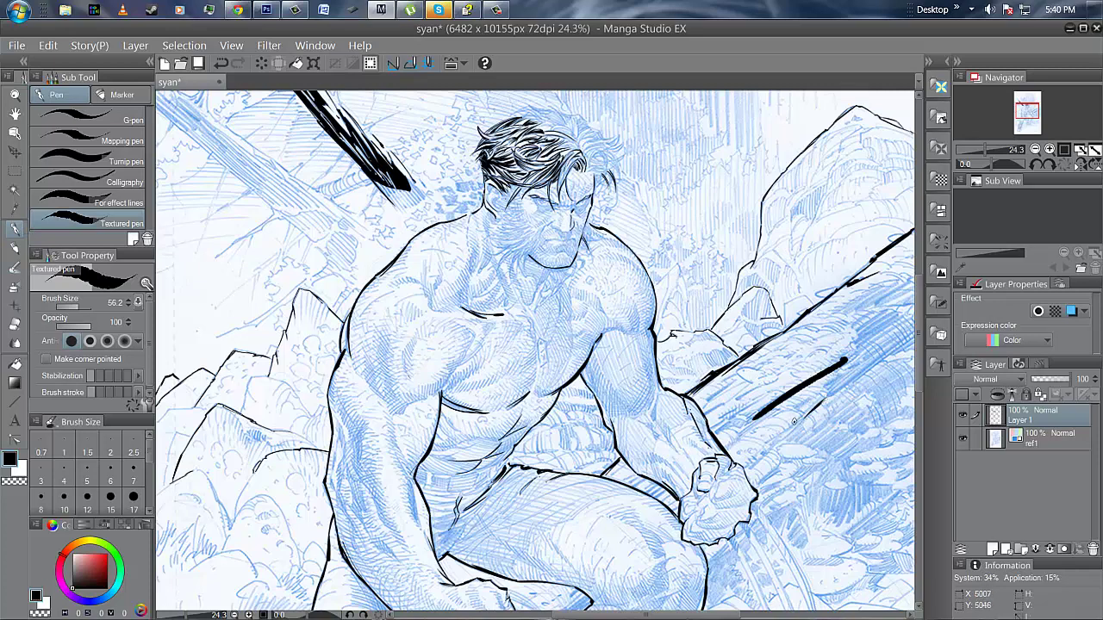
drag(766, 452, 872, 370)
drag(776, 423, 899, 344)
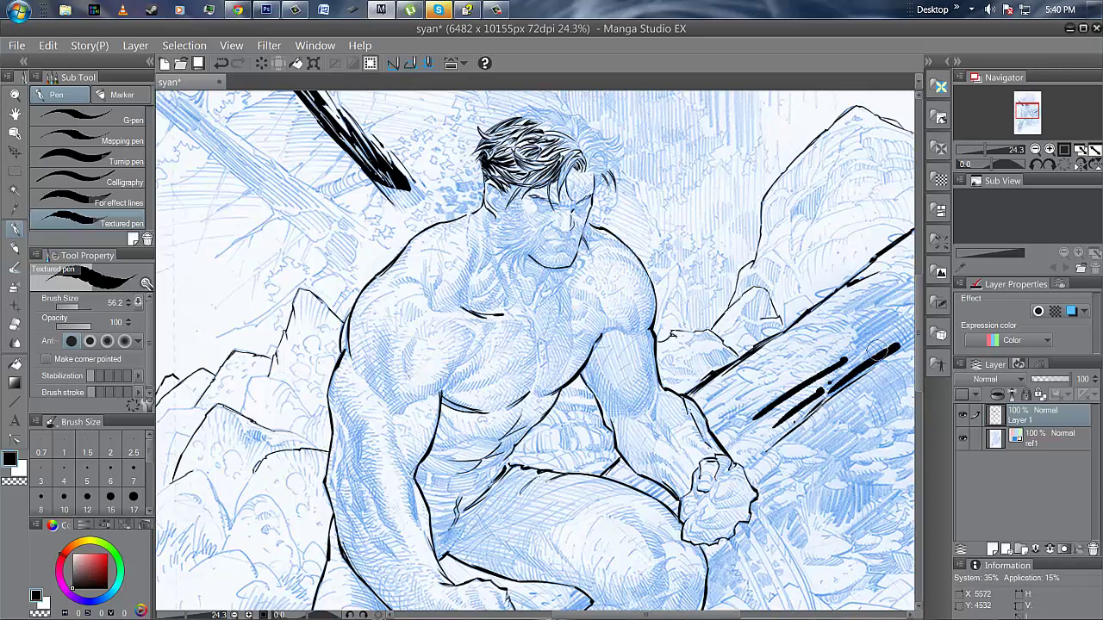
mouse_move(896, 345)
mouse_down()
mouse_move(847, 387)
mouse_move(828, 395)
mouse_move(878, 358)
mouse_move(844, 360)
mouse_move(785, 392)
mouse_move(798, 409)
mouse_move(774, 404)
mouse_move(757, 420)
mouse_move(777, 435)
mouse_move(811, 405)
mouse_up()
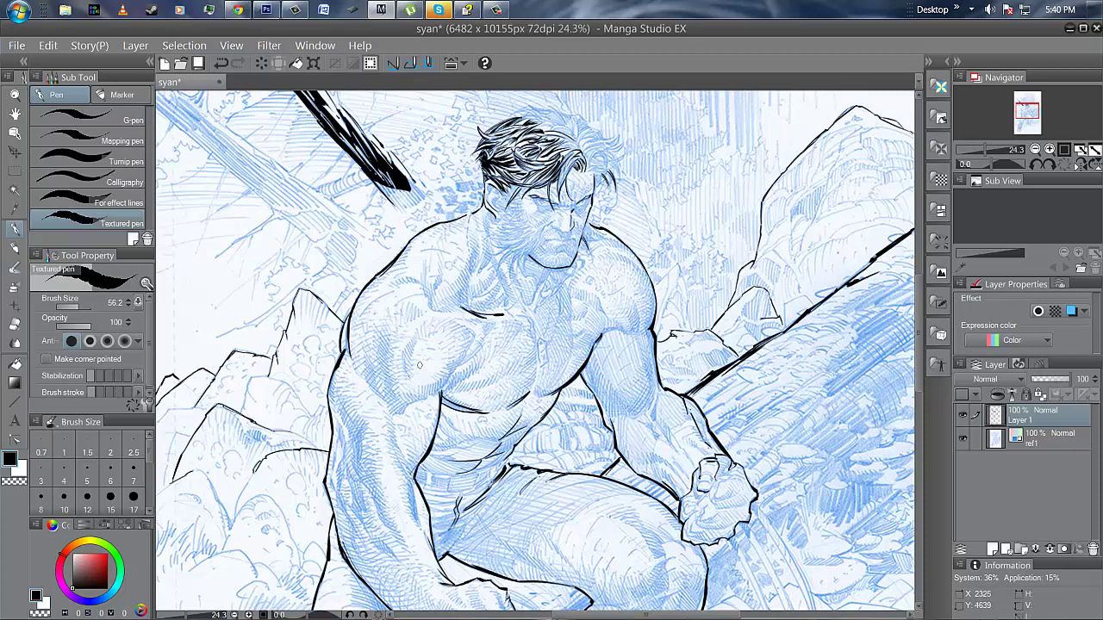
- Switch back to the G-pen, set its brush size to 29.4 and trace the outer contour of the shoulder
click(82, 121)
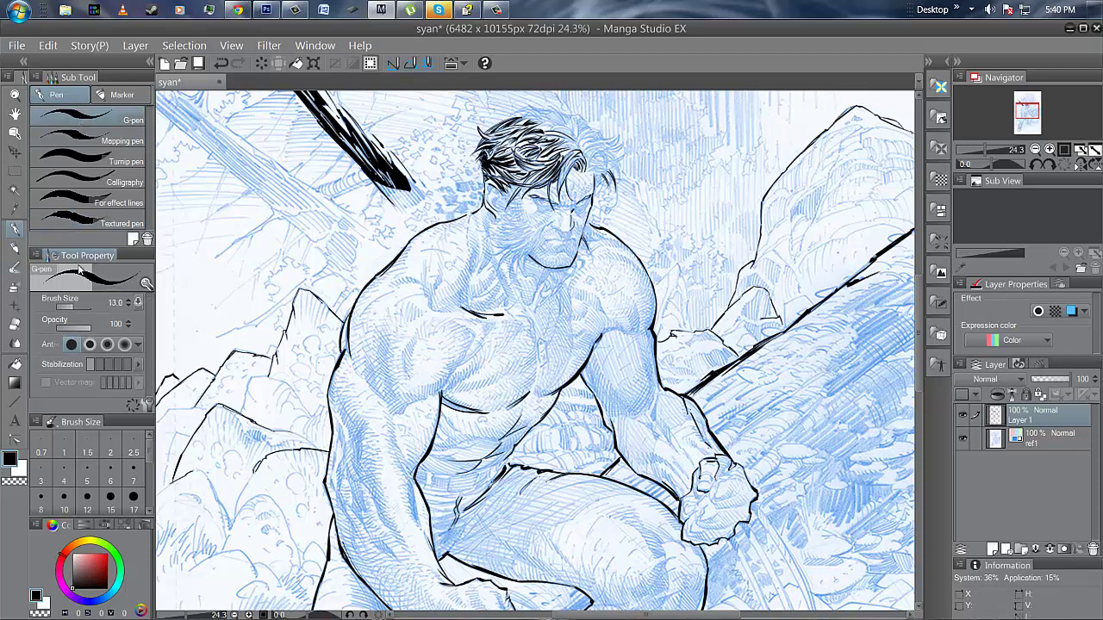
drag(75, 308, 84, 308)
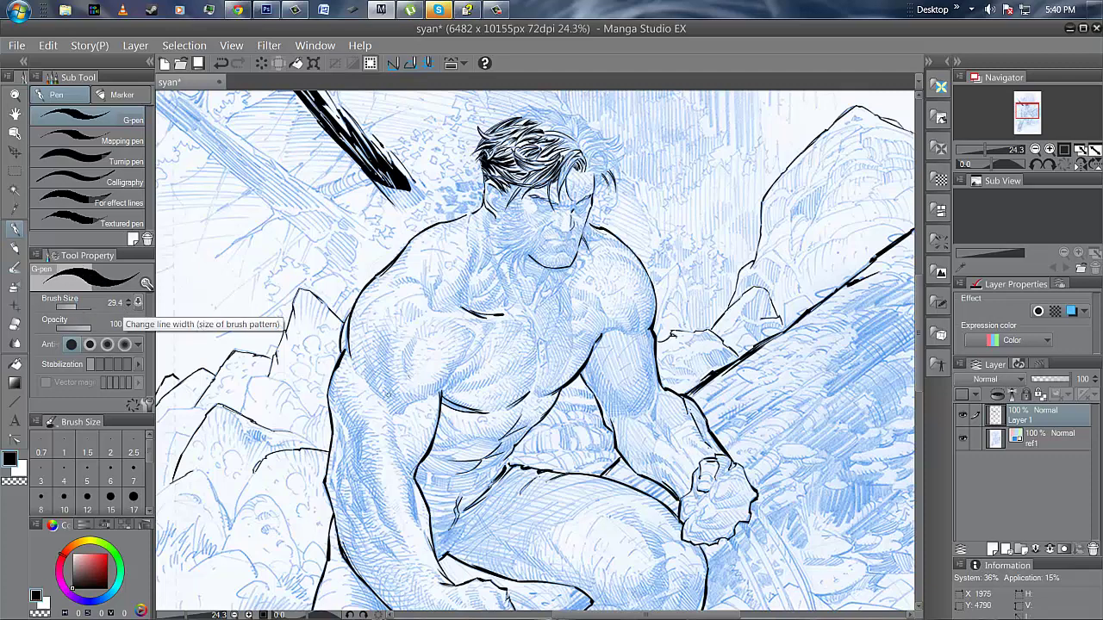
drag(351, 315, 346, 364)
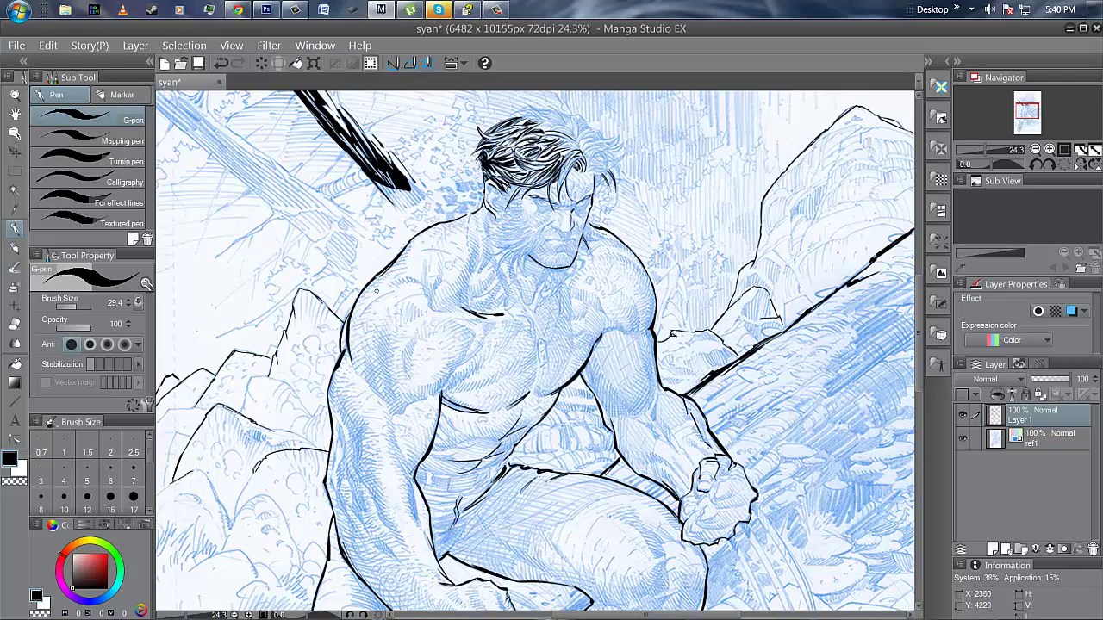
- Ink the top edge of the rock behind the raised fist's claws with the G-pen at size 29.4
key(slash)
click(486, 469)
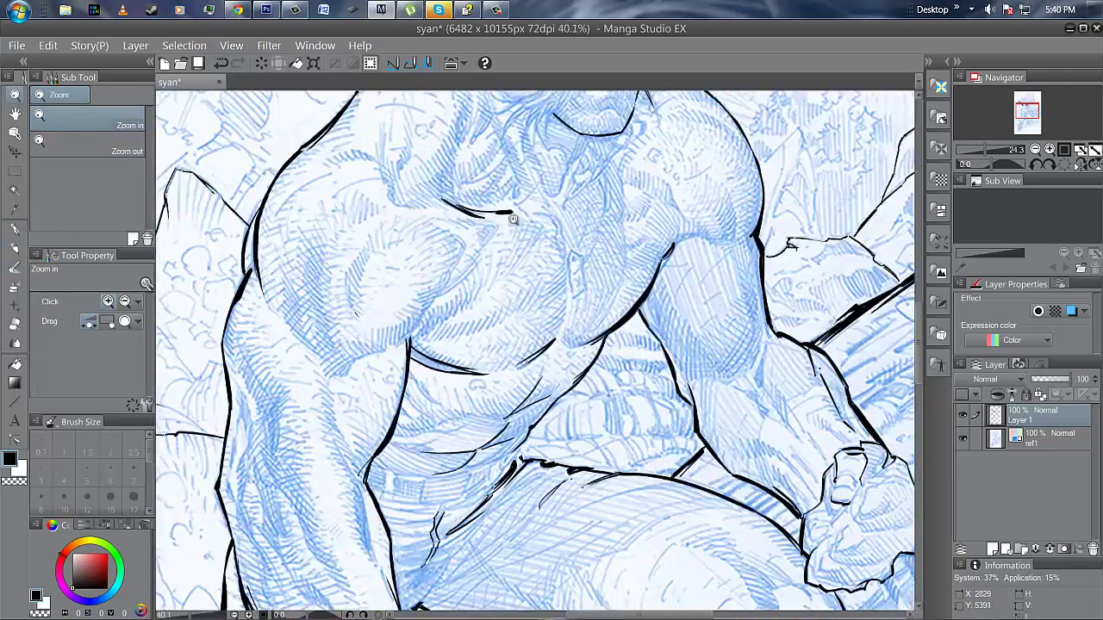
drag(512, 219, 401, 203)
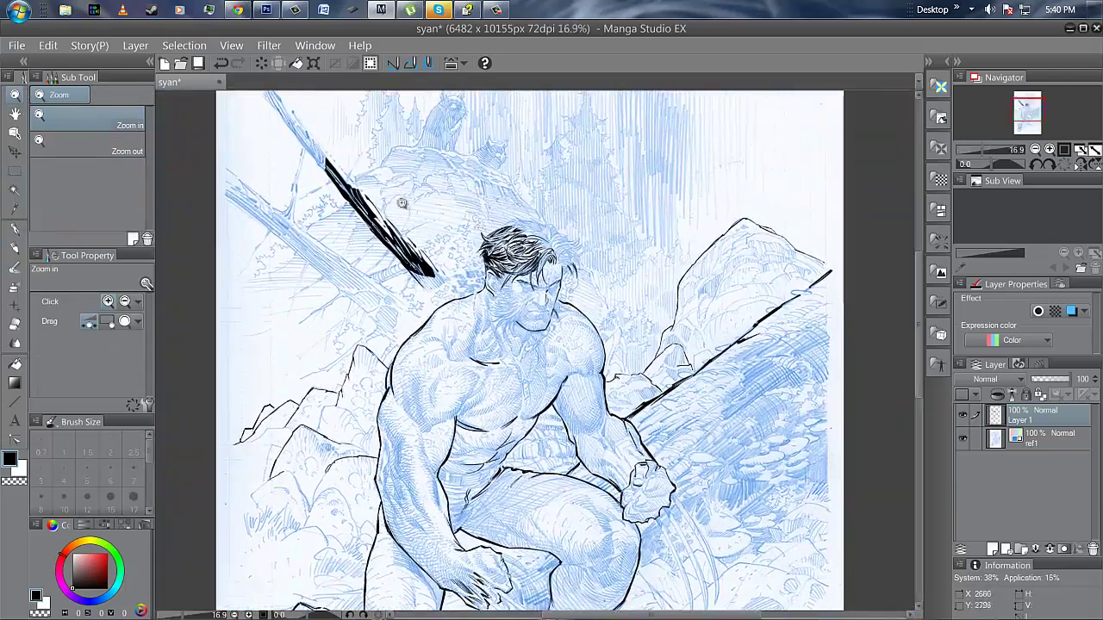
click(14, 114)
drag(505, 498, 430, 198)
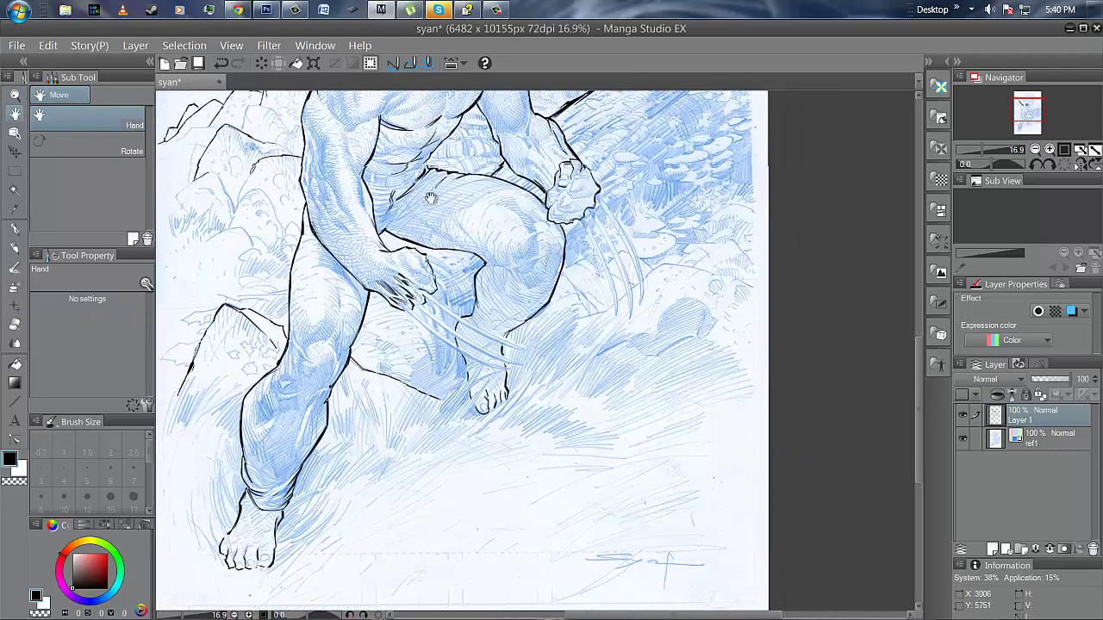
drag(417, 432, 492, 411)
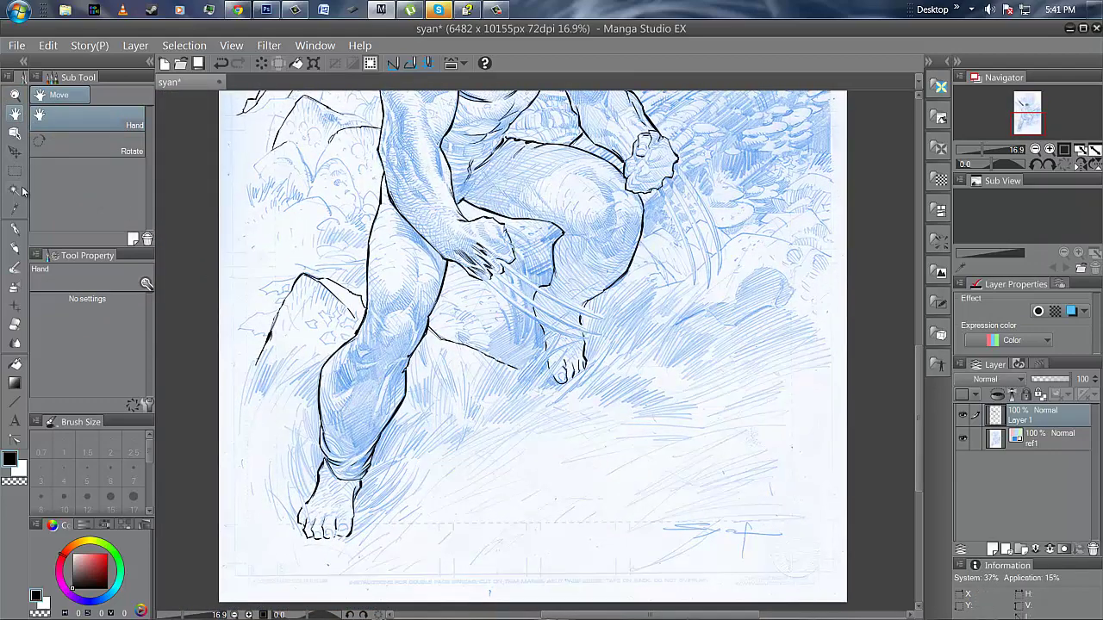
click(15, 230)
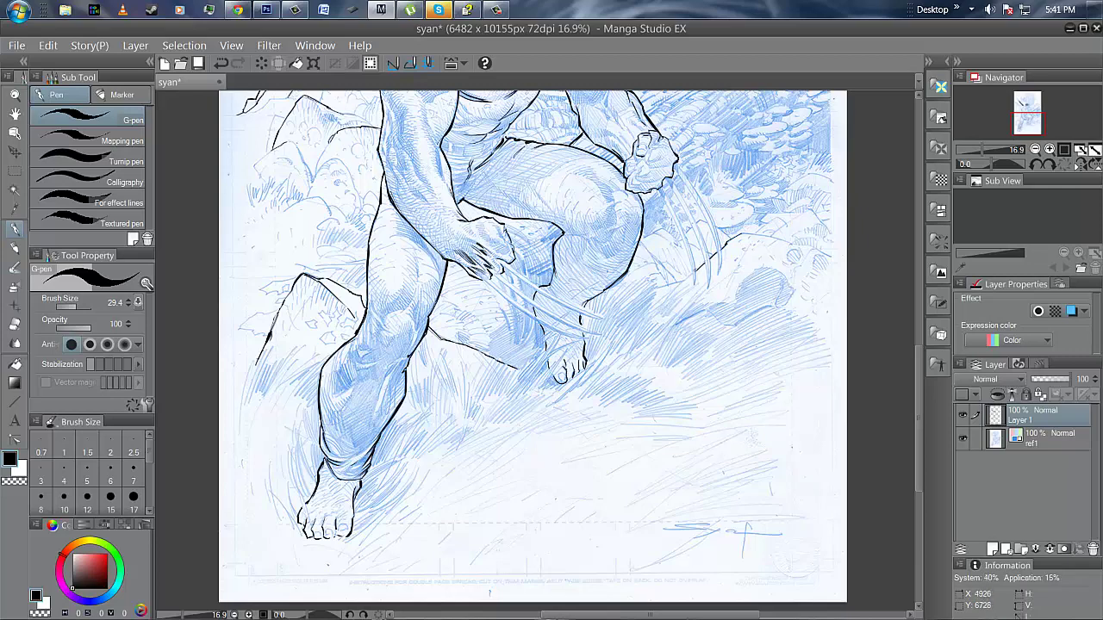
drag(693, 272, 675, 288)
drag(755, 231, 774, 218)
- Ink the short rock contours between the bent knee and the claws with the G-pen
drag(655, 233, 678, 242)
drag(640, 243, 652, 255)
drag(653, 258, 665, 270)
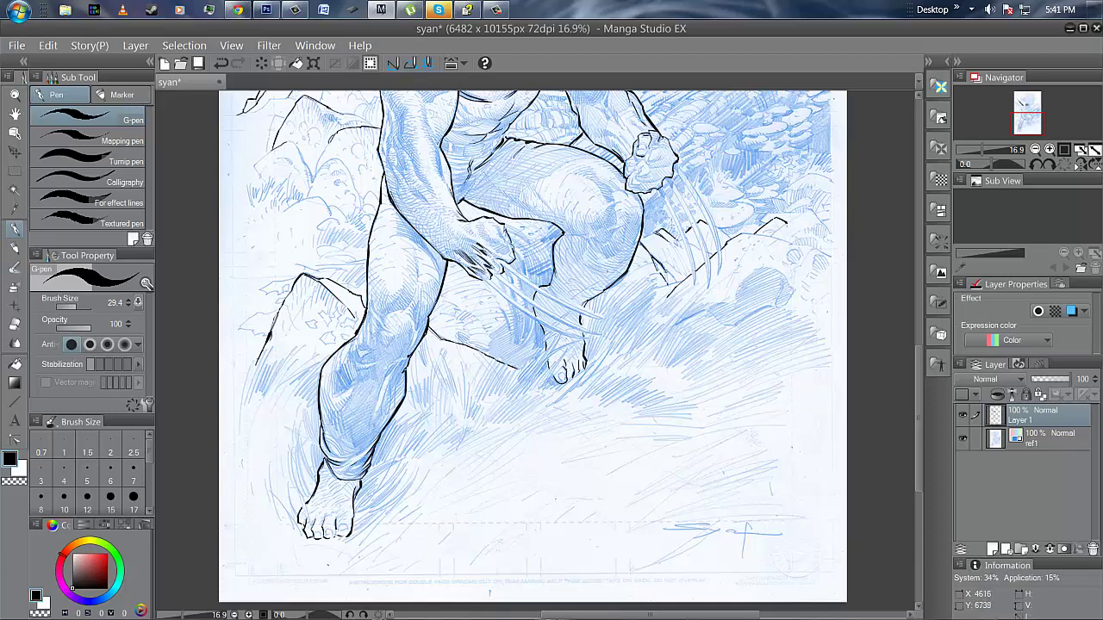
- Ink the remaining rock contours behind the raised fist's claws out to the page edge and the rock edge beside the lowered arm
drag(664, 269, 671, 284)
drag(644, 240, 656, 230)
mouse_move(748, 239)
mouse_down()
mouse_move(785, 219)
mouse_move(790, 258)
mouse_move(760, 233)
mouse_move(794, 258)
mouse_move(783, 217)
mouse_move(823, 227)
mouse_up()
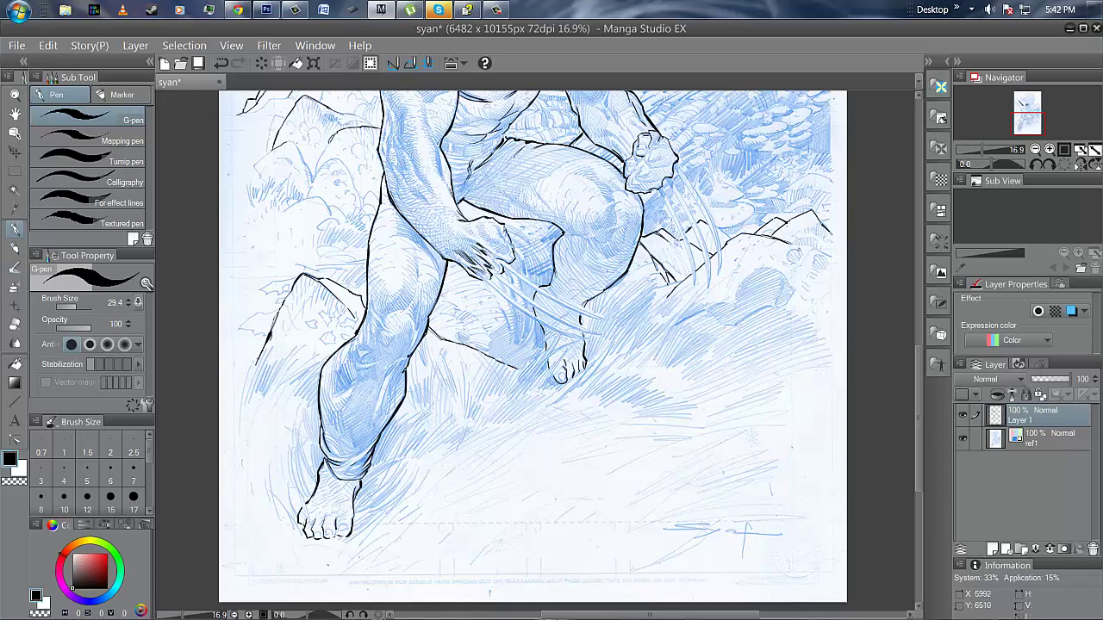
mouse_move(789, 247)
mouse_down()
mouse_move(815, 242)
mouse_move(831, 259)
mouse_up()
drag(344, 112, 375, 127)
- Examine the inked outlines across the whole page and around the figure's upper body
click(15, 94)
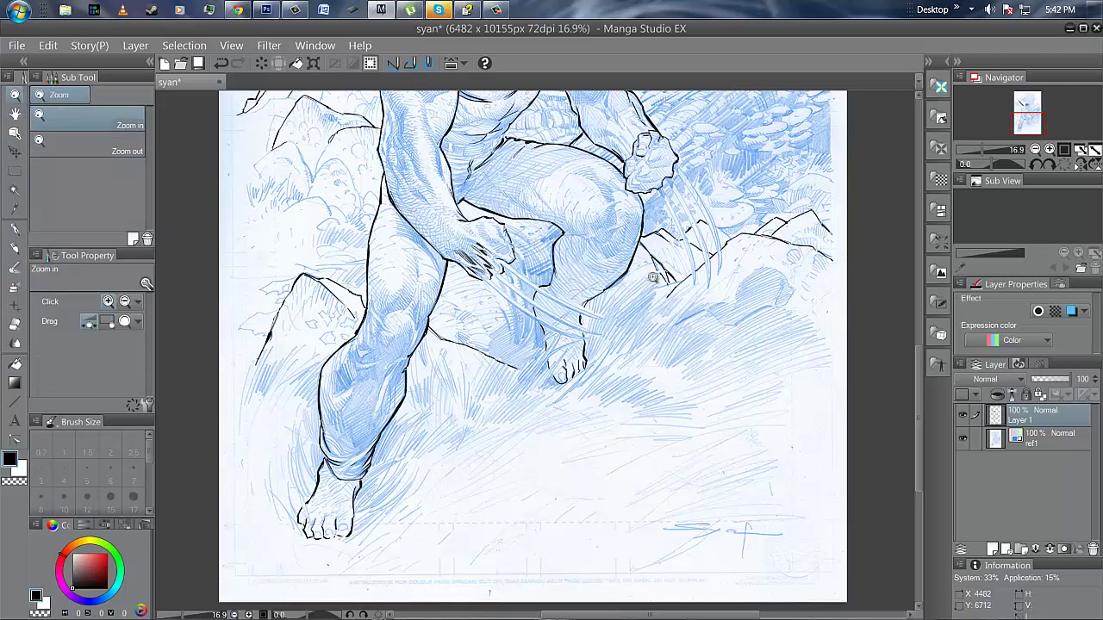
scroll(653, 275, down, 2)
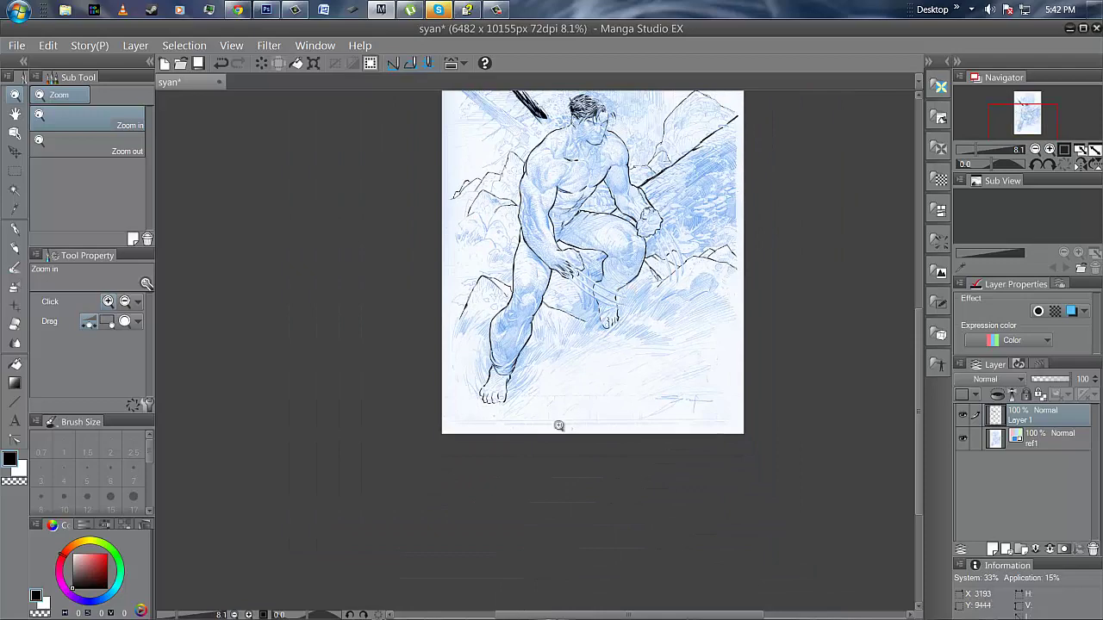
click(15, 114)
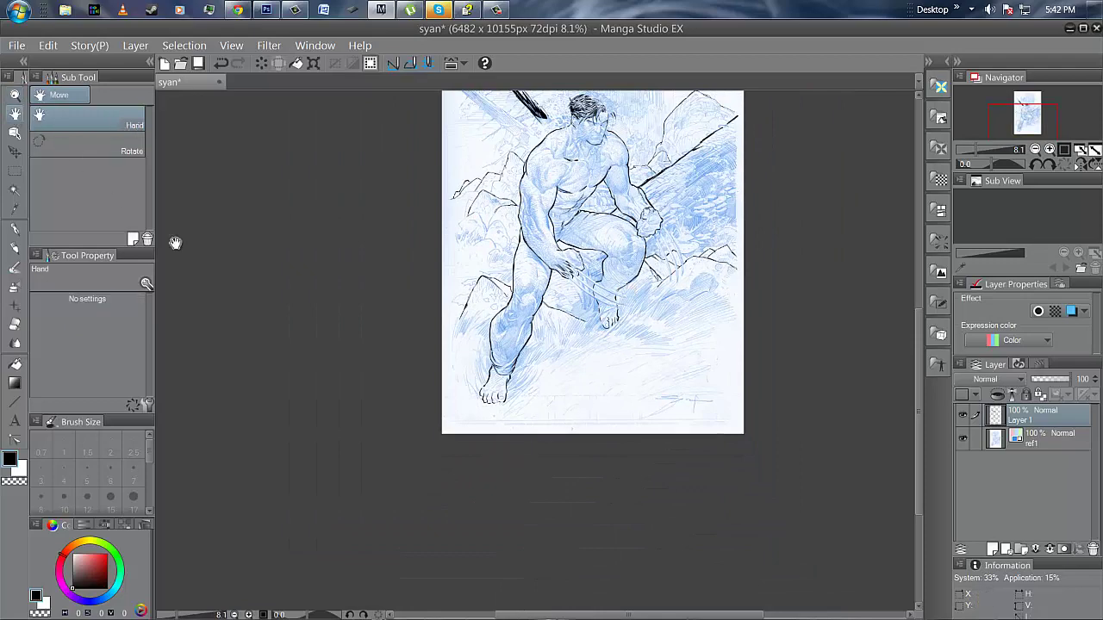
drag(633, 232, 563, 340)
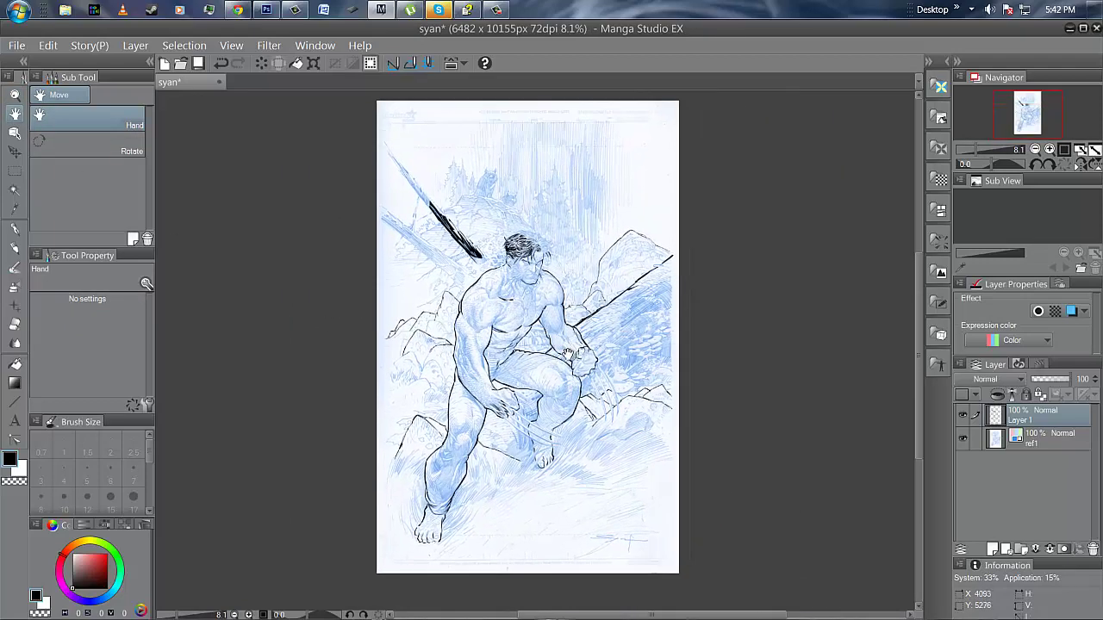
click(14, 94)
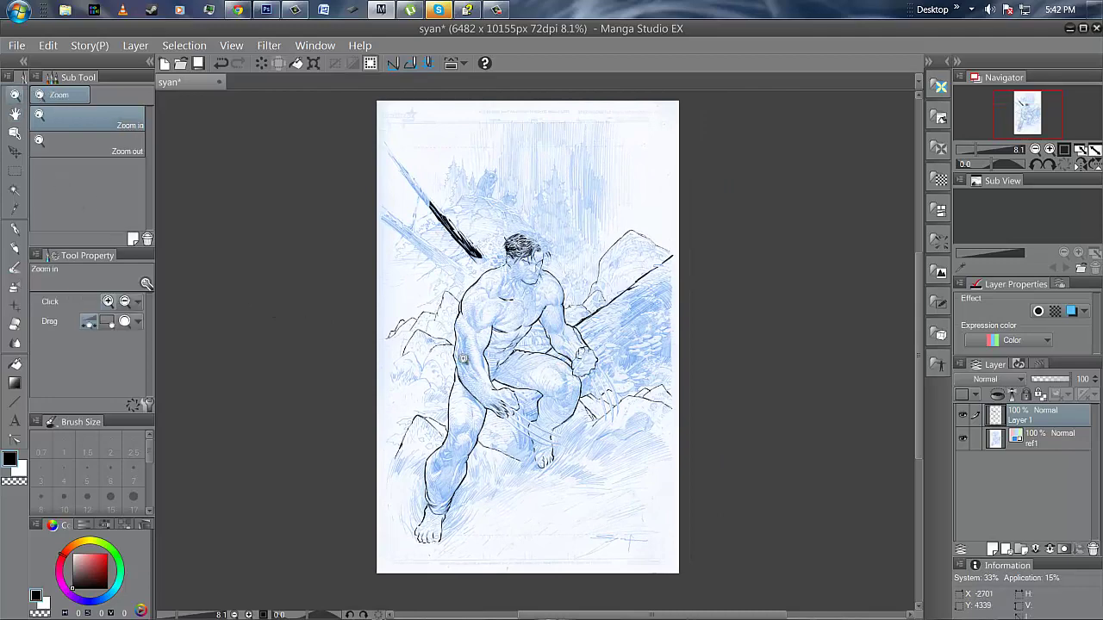
click(544, 357)
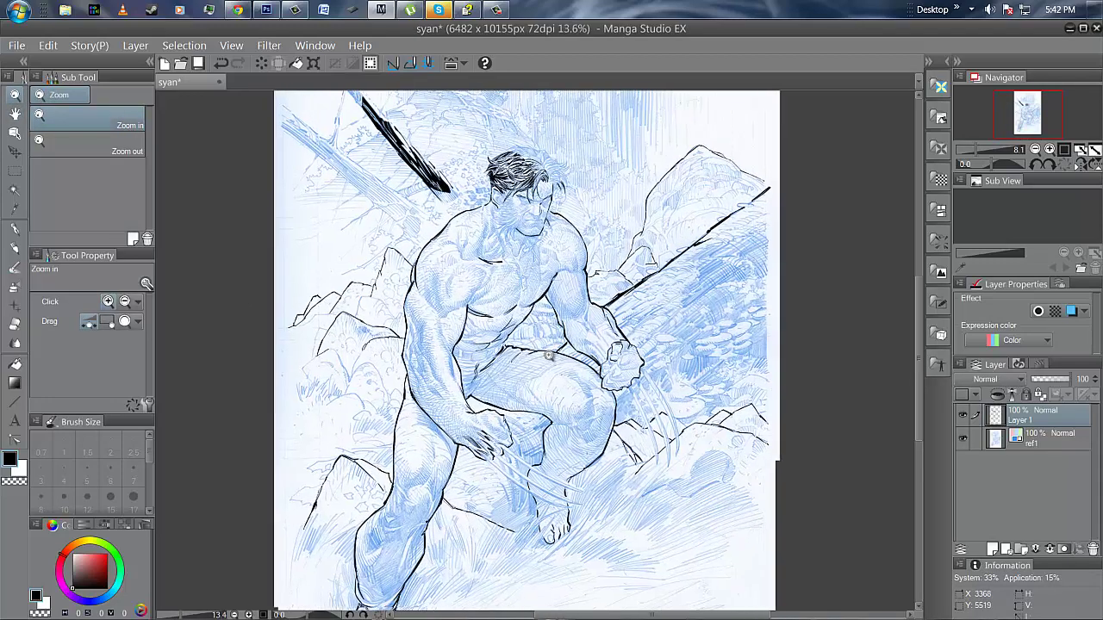
click(554, 344)
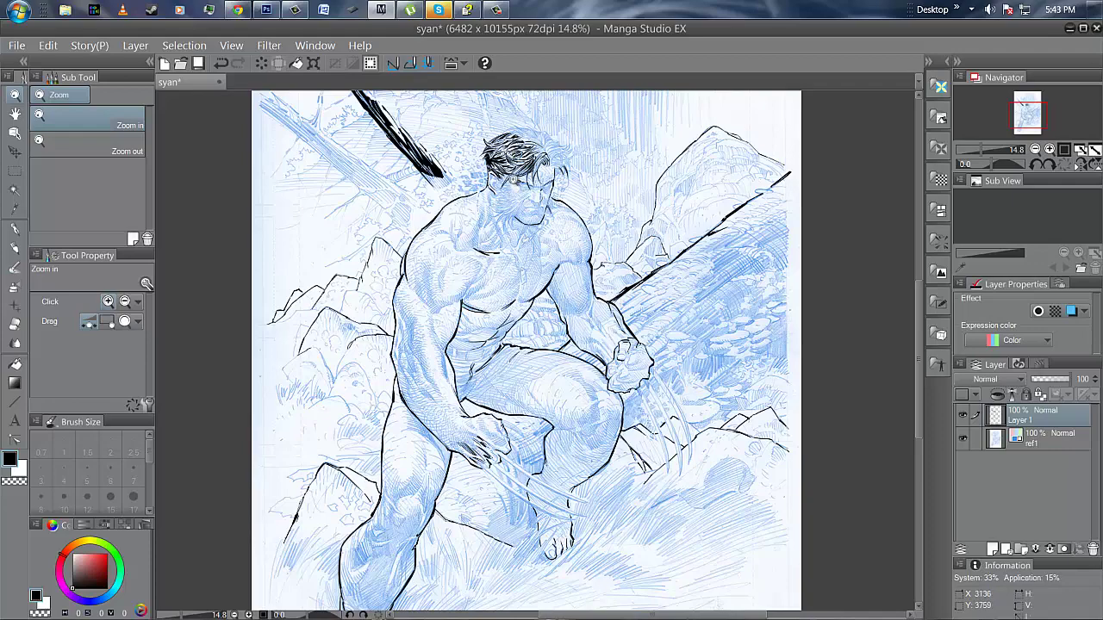
- Ink the necklace chain as dashed lines on both sides of the neck, and add short strokes at the raised arm's armpit with the G-pen
drag(538, 197, 572, 238)
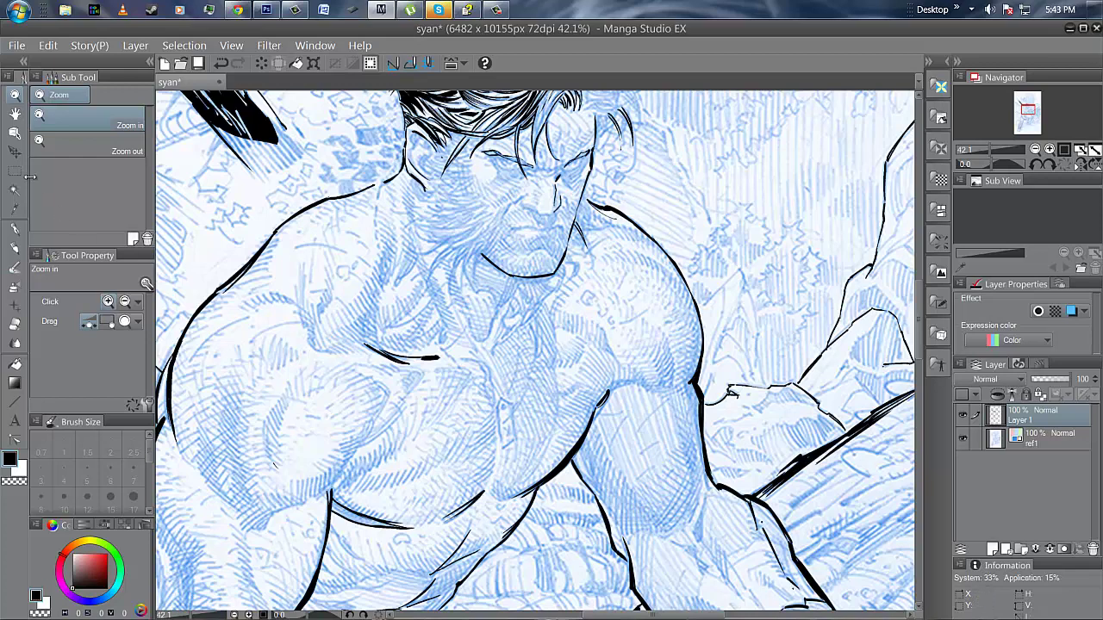
click(15, 229)
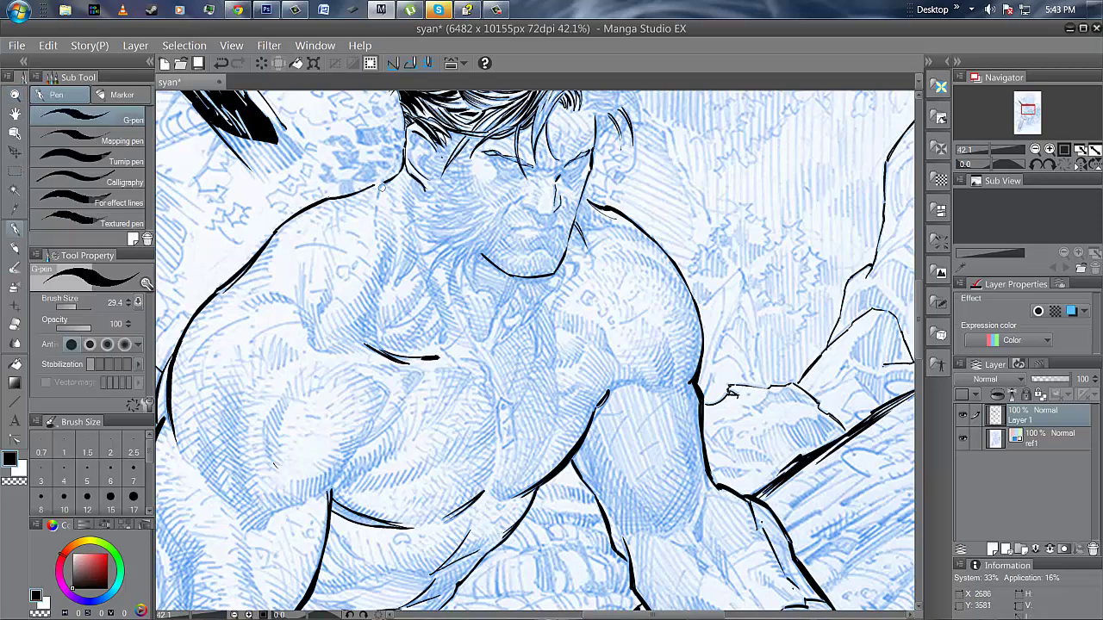
mouse_move(380, 184)
mouse_down()
mouse_move(374, 215)
mouse_move(391, 285)
mouse_move(490, 397)
mouse_up()
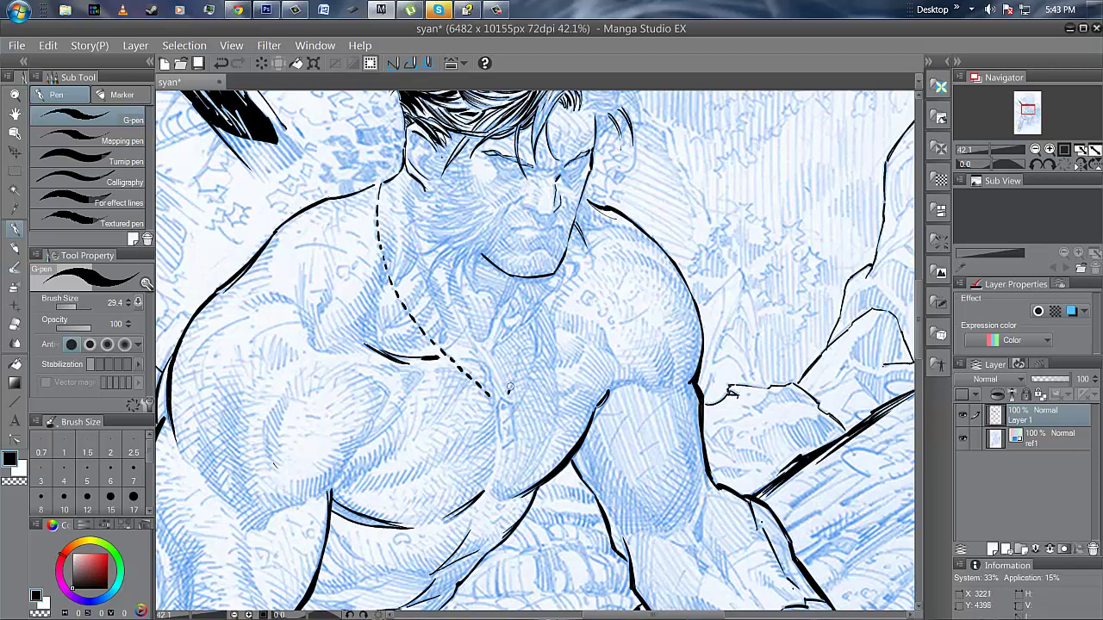
drag(511, 387, 519, 331)
mouse_move(621, 370)
mouse_down()
mouse_move(628, 385)
mouse_move(609, 393)
mouse_up()
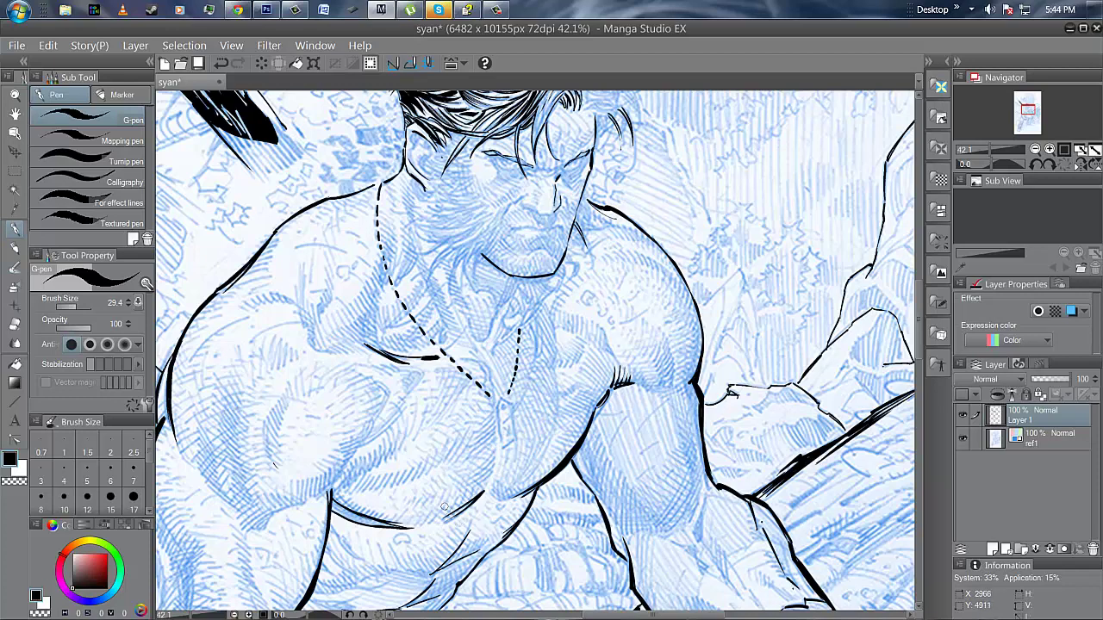
- Ink heavy fold strokes with the G-pen at size 29.4 along the hip crease where the bent thigh meets the abdomen
click(15, 113)
drag(365, 495, 298, 108)
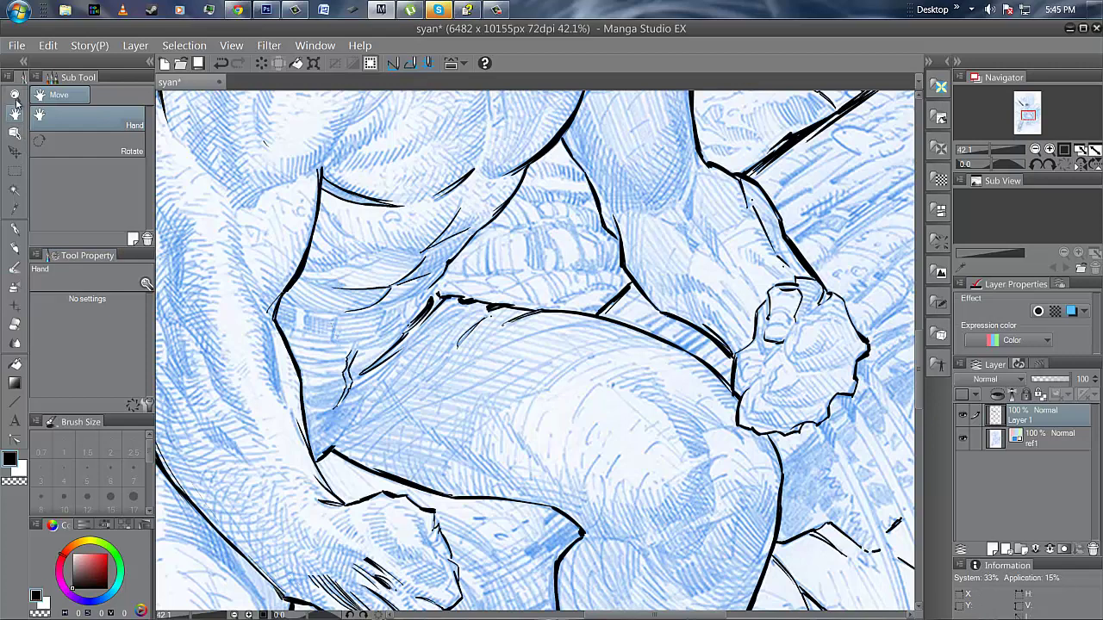
click(14, 229)
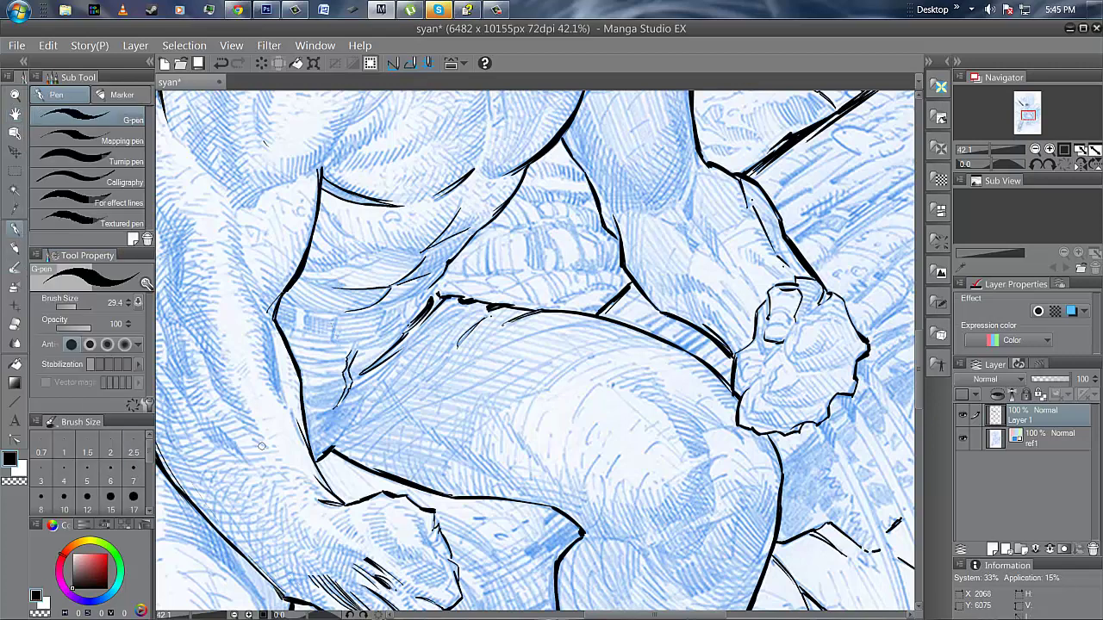
drag(455, 305, 416, 338)
drag(457, 304, 405, 349)
drag(455, 306, 406, 348)
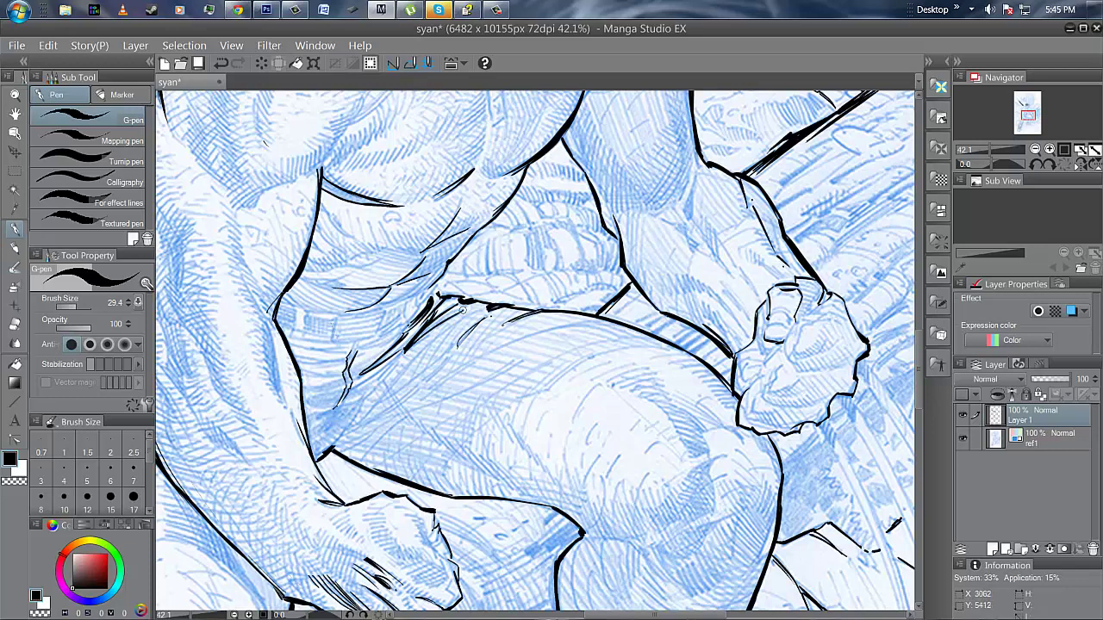
drag(436, 312, 423, 324)
drag(403, 349, 344, 391)
drag(402, 355, 366, 384)
drag(404, 353, 363, 398)
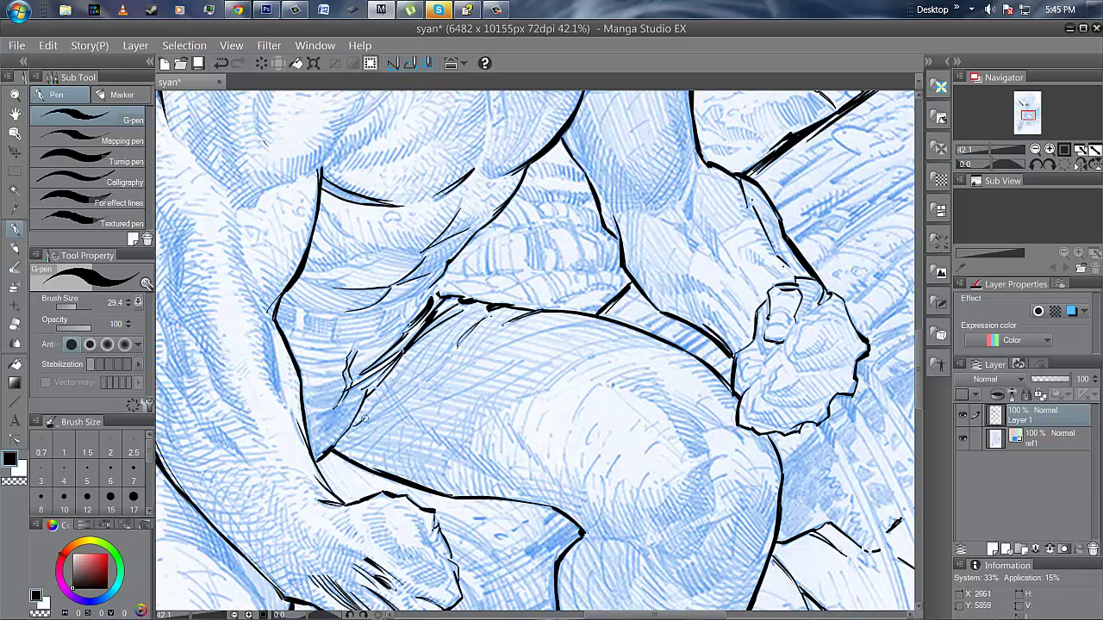
- Add long hatching lines running from the hip crease across the top of the bent thigh with the G-pen
drag(365, 419, 463, 314)
drag(374, 409, 465, 320)
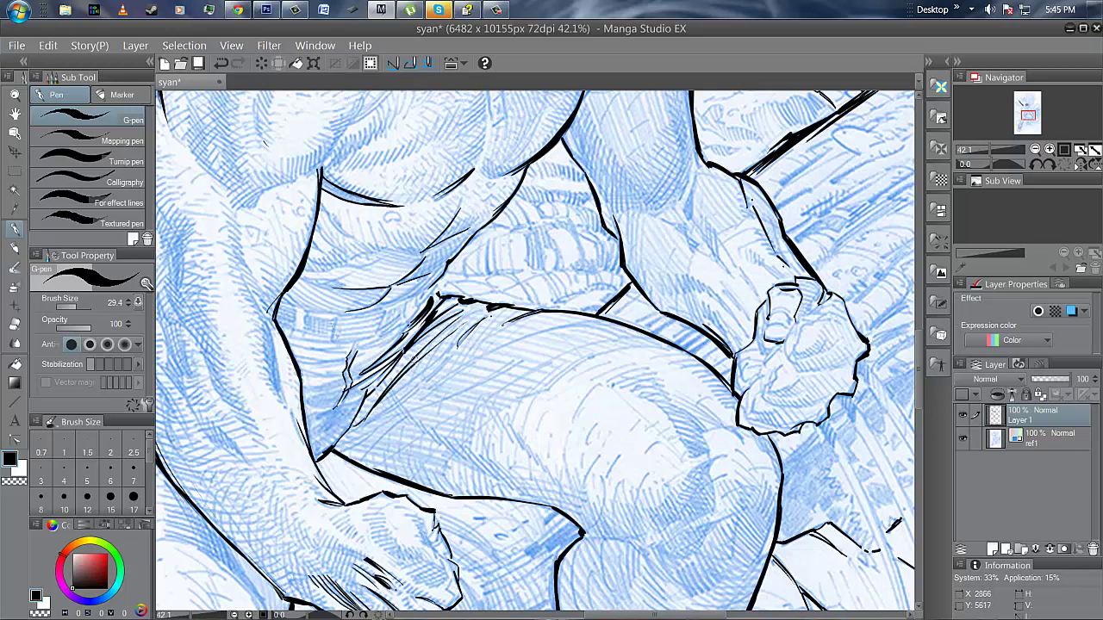
drag(366, 388, 465, 322)
drag(429, 388, 521, 344)
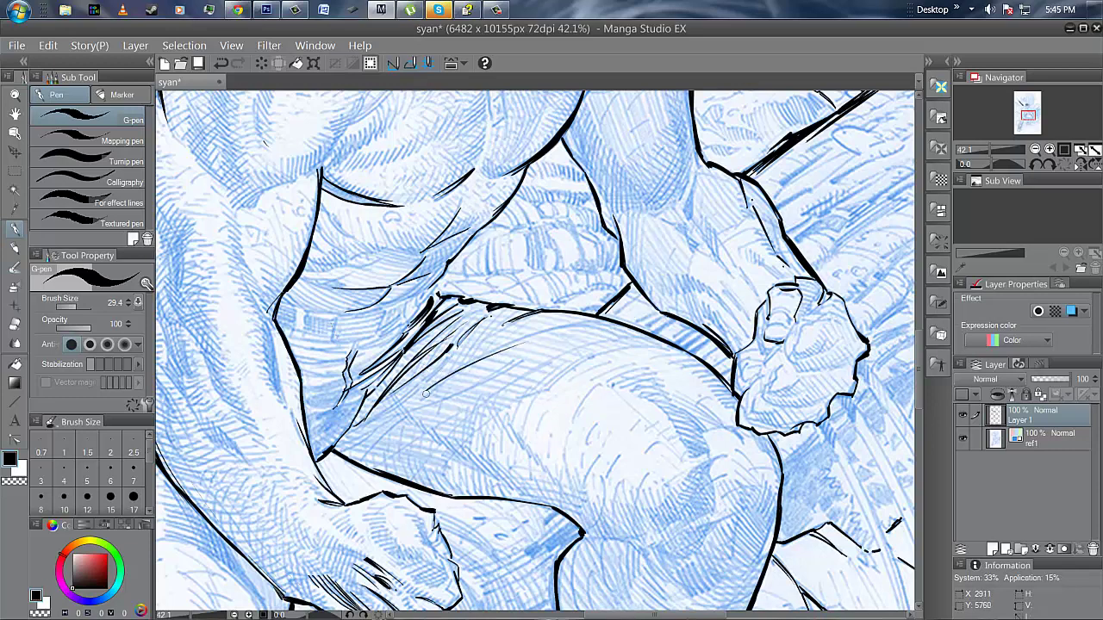
drag(445, 376, 564, 329)
drag(425, 393, 476, 359)
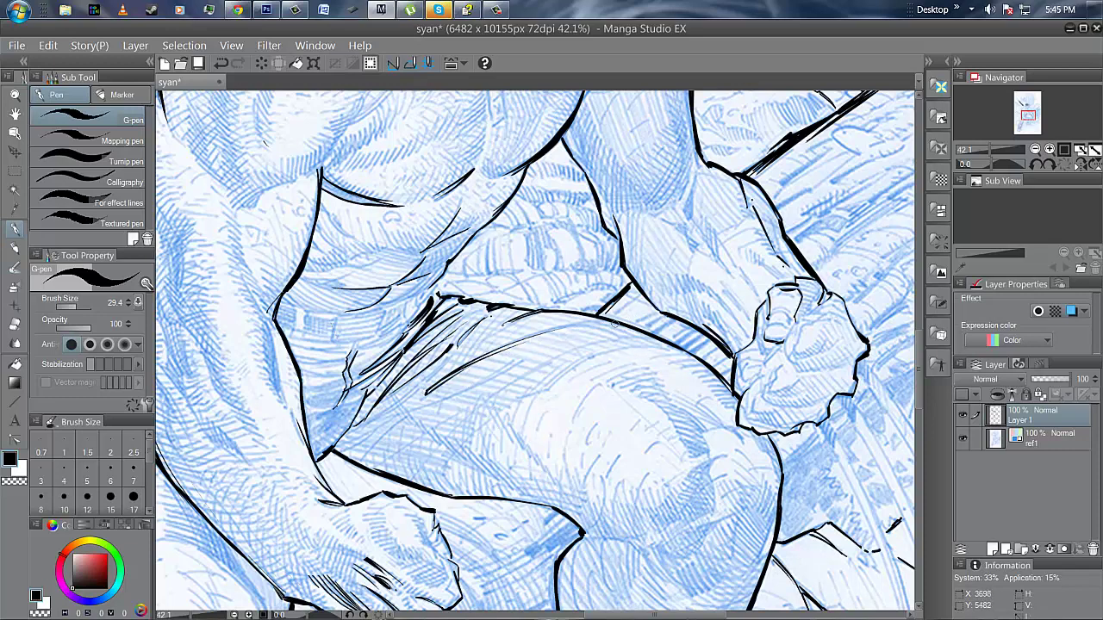
drag(572, 329, 611, 321)
- Darken the lower end of the hip crease beside the forearm with extra G-pen strokes
drag(452, 354, 369, 420)
drag(423, 380, 365, 427)
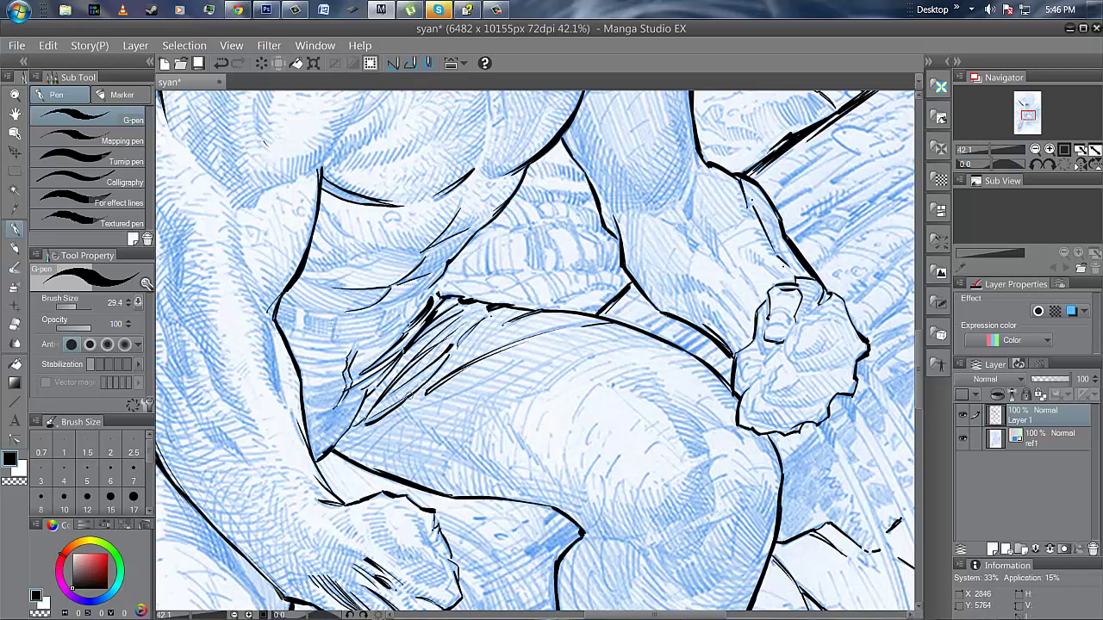
drag(410, 393, 345, 433)
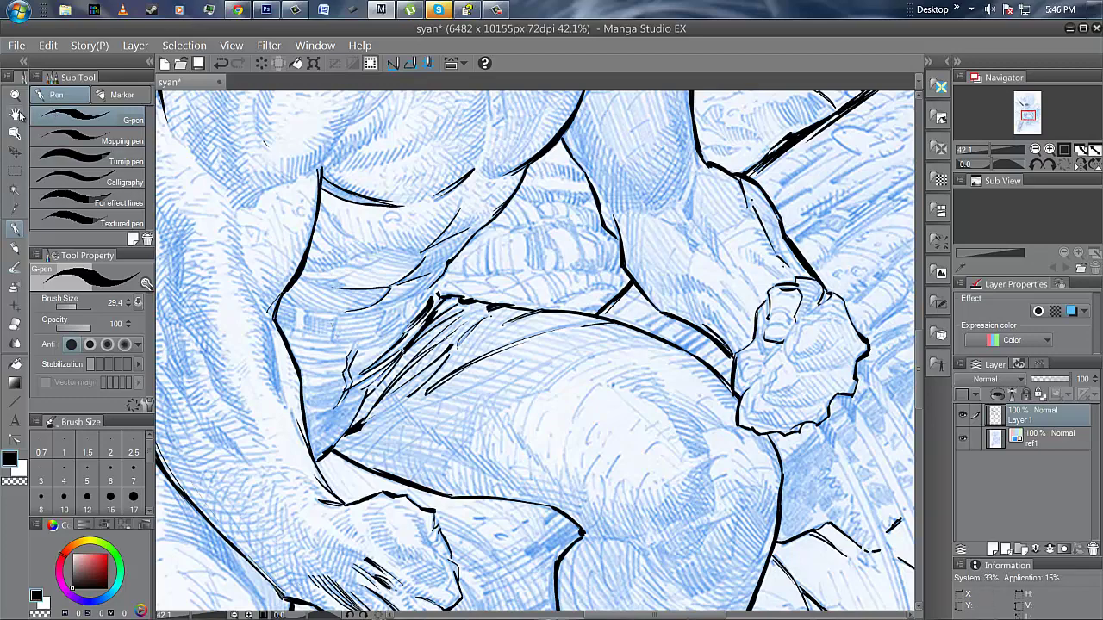
- Reinforce the outer contour of the lowered forearm, the edge of its hand and the crease behind the bent knee with the G-pen
key(h)
drag(739, 243, 431, 382)
drag(494, 357, 391, 425)
drag(634, 260, 519, 360)
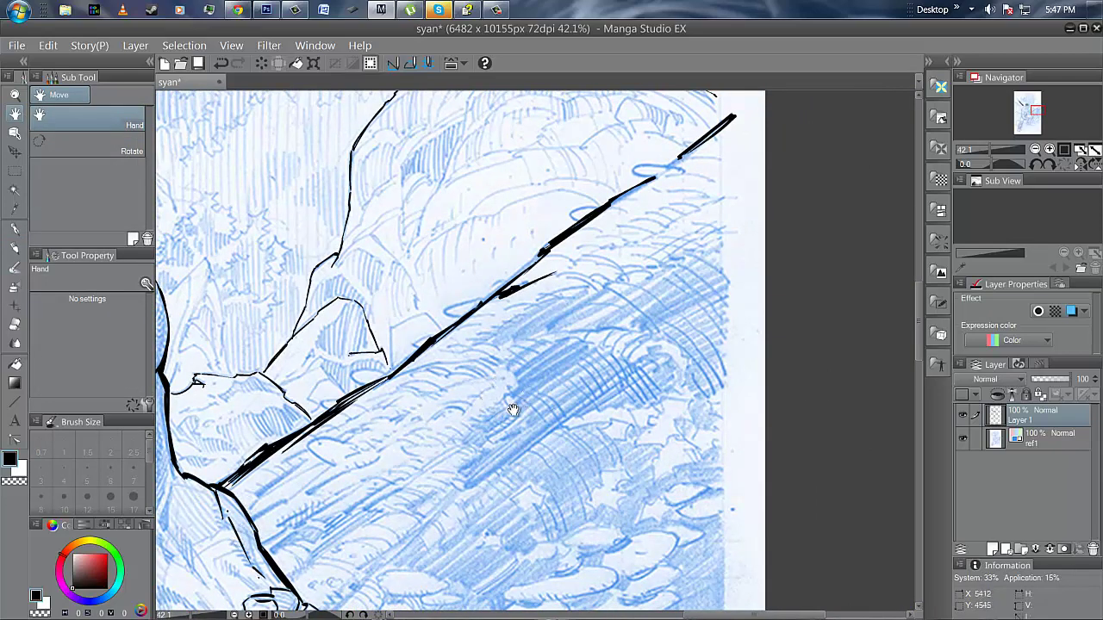
mouse_move(346, 439)
mouse_down()
mouse_move(525, 298)
mouse_move(603, 269)
mouse_up()
drag(312, 422, 534, 314)
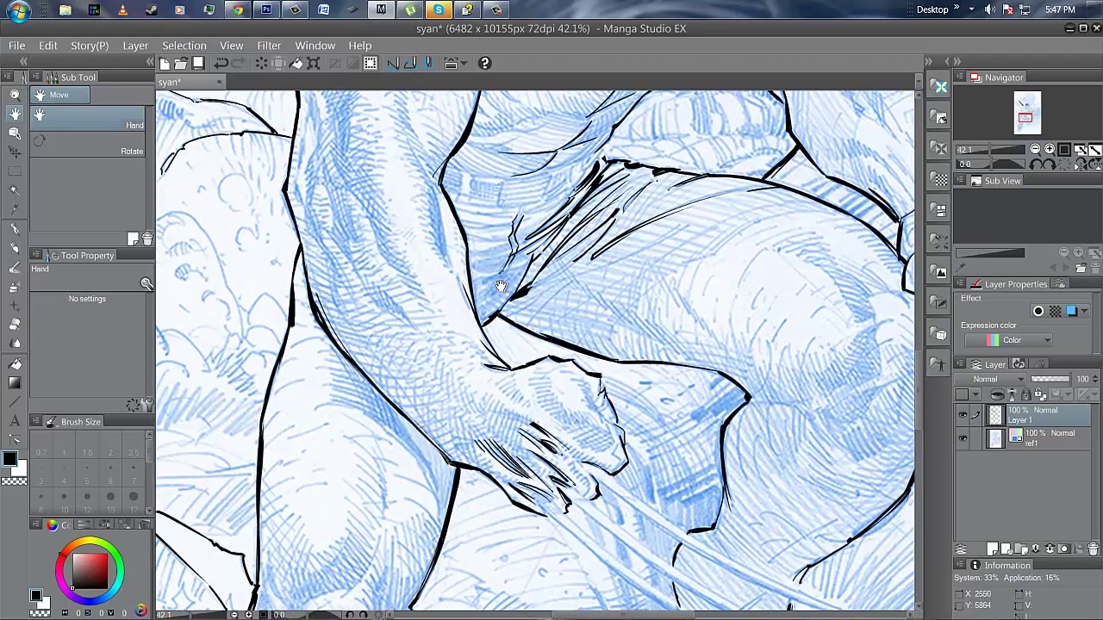
click(17, 230)
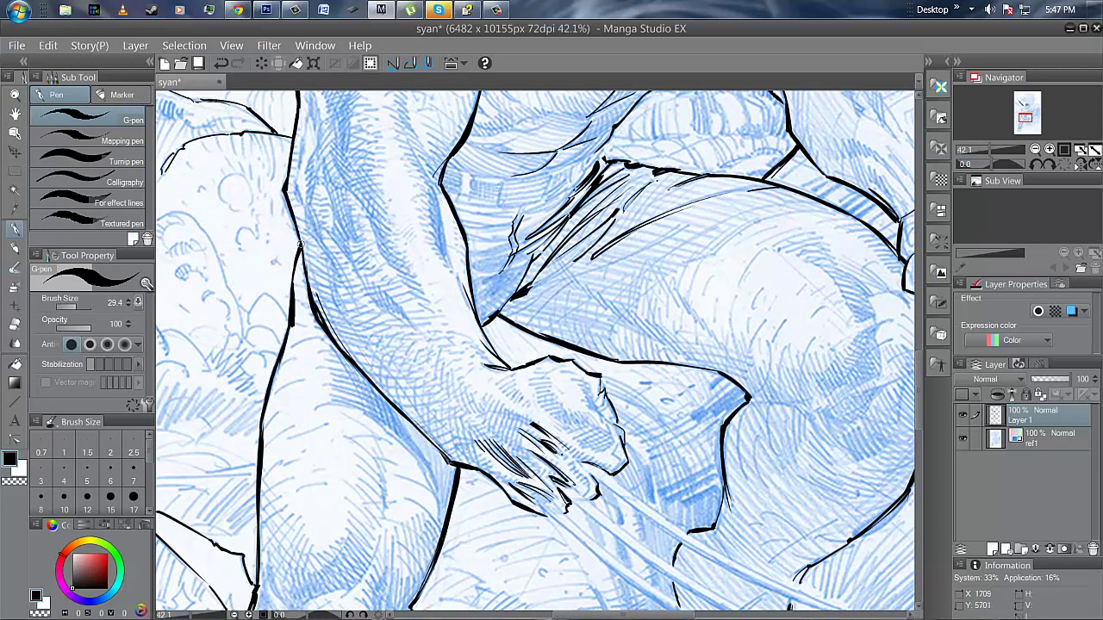
drag(300, 245, 322, 317)
drag(600, 379, 602, 393)
drag(722, 427, 743, 402)
- Thicken the hair strand falling over the forehead and the tips of the front curl with the G-pen at size 29.4
key(h)
mouse_move(612, 208)
mouse_down()
mouse_move(435, 425)
mouse_move(500, 456)
mouse_up()
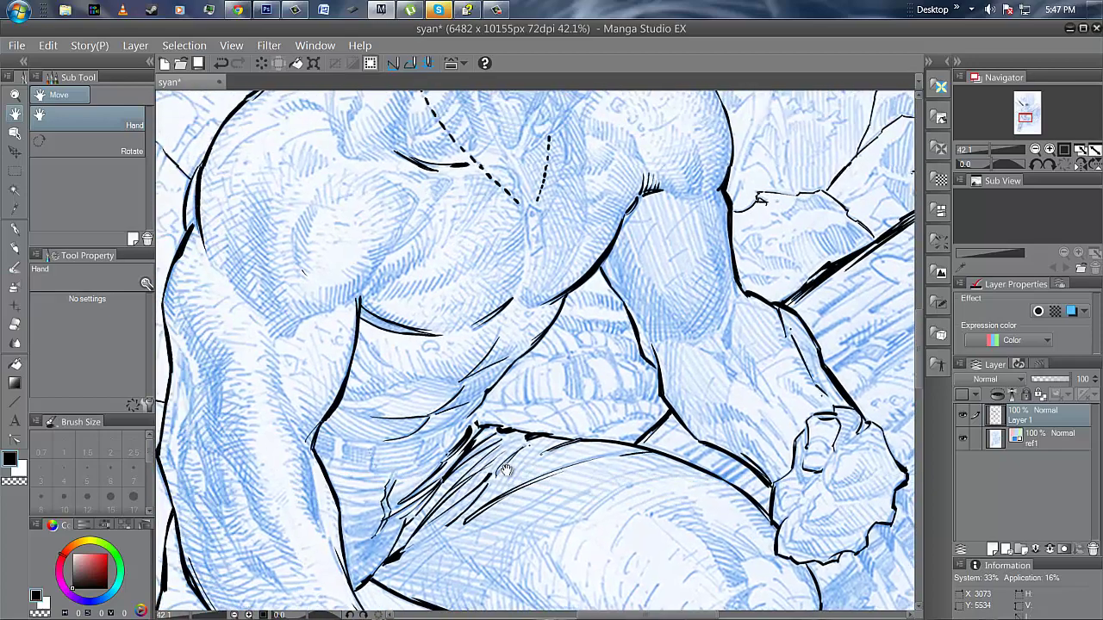
mouse_move(427, 366)
mouse_down()
mouse_move(467, 439)
mouse_move(482, 431)
mouse_up()
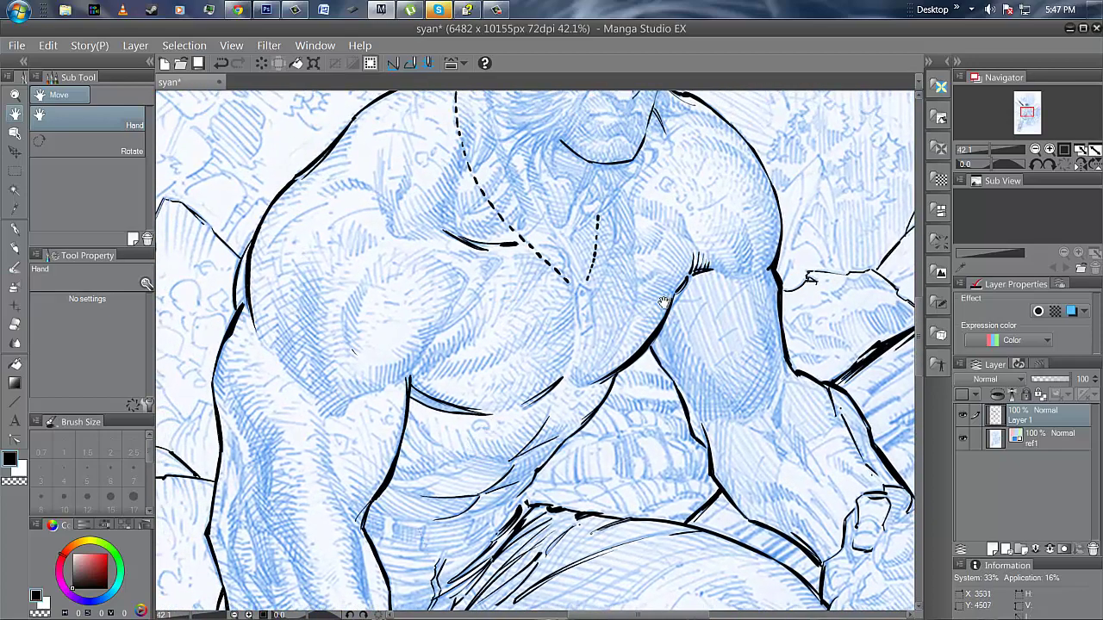
drag(665, 301, 652, 398)
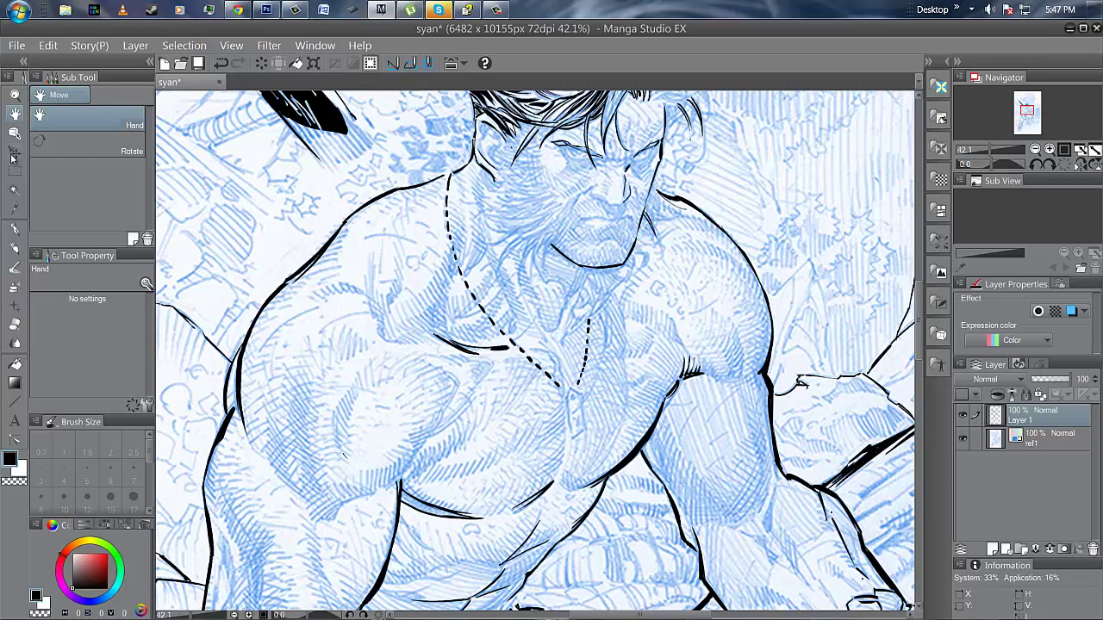
click(15, 94)
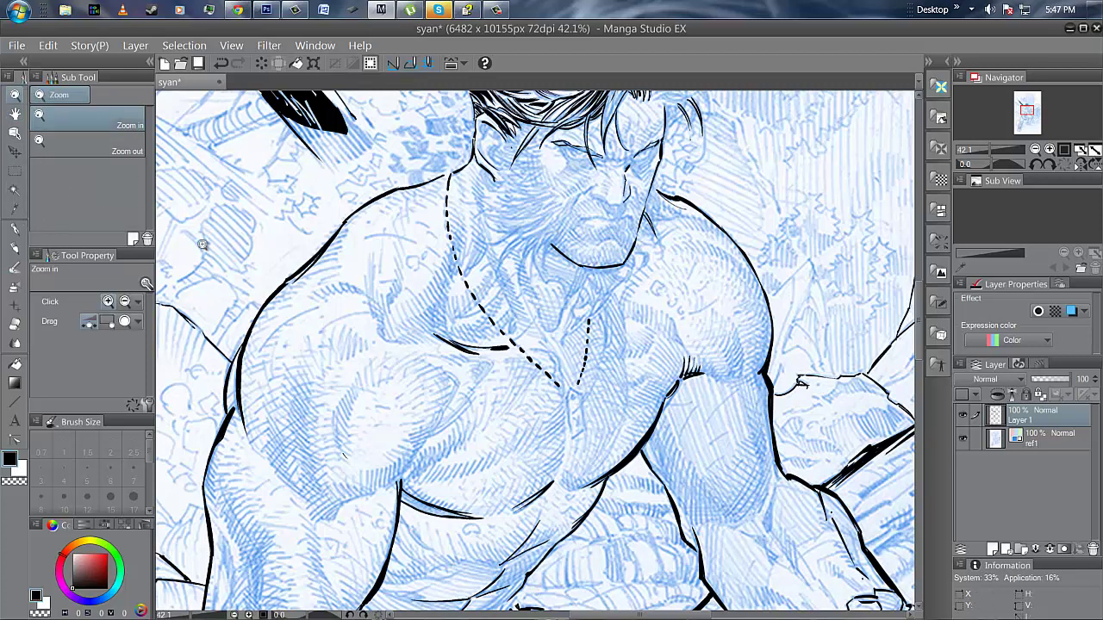
drag(594, 160, 624, 160)
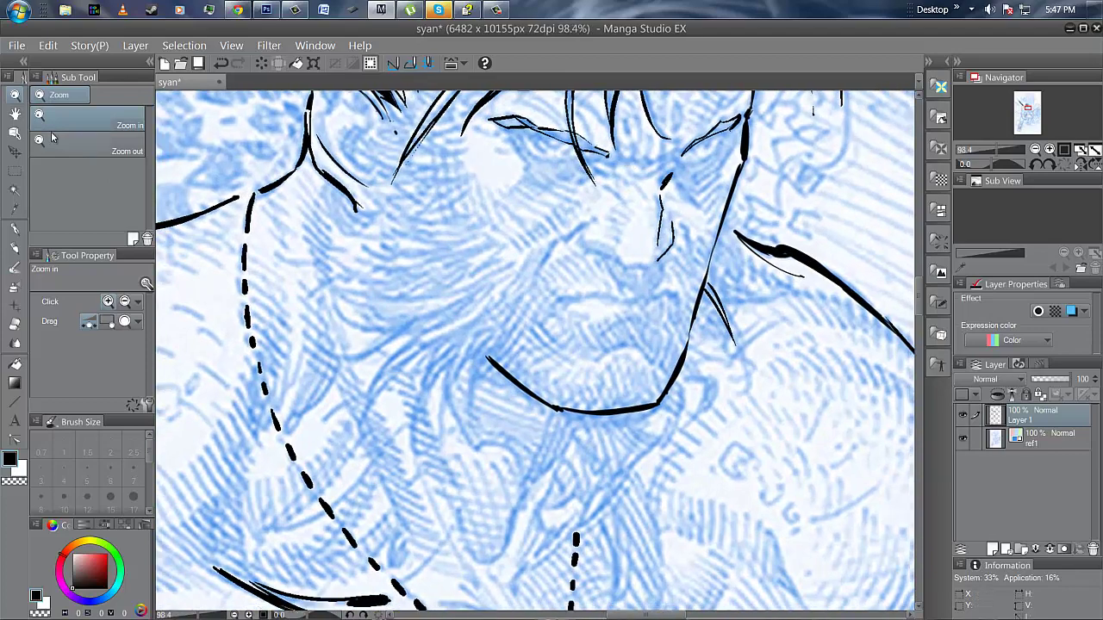
click(15, 115)
drag(564, 241, 375, 394)
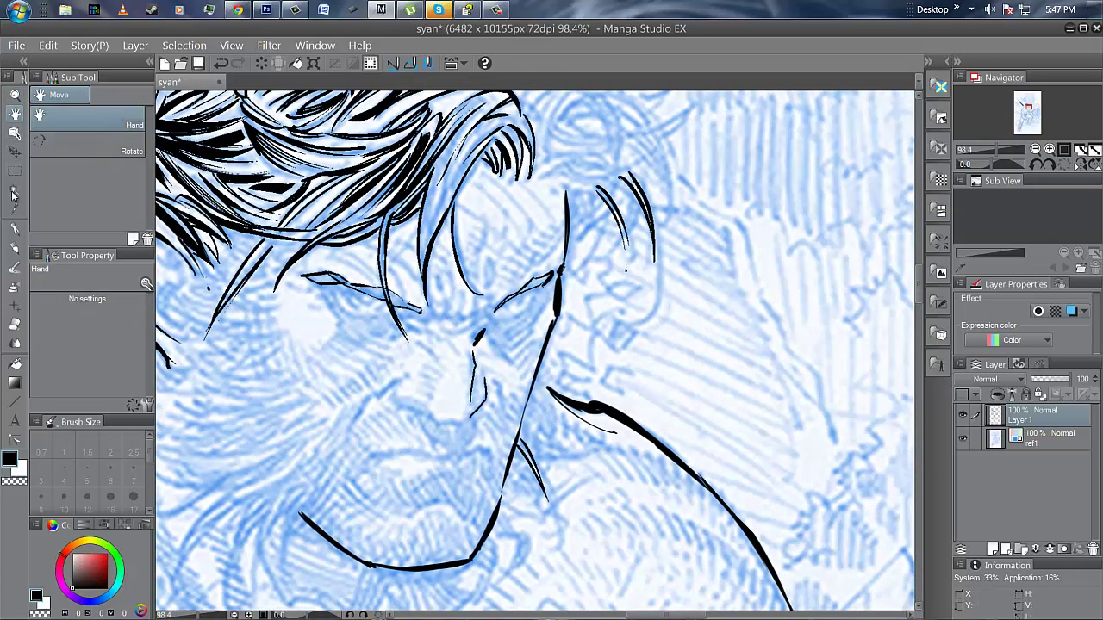
click(15, 229)
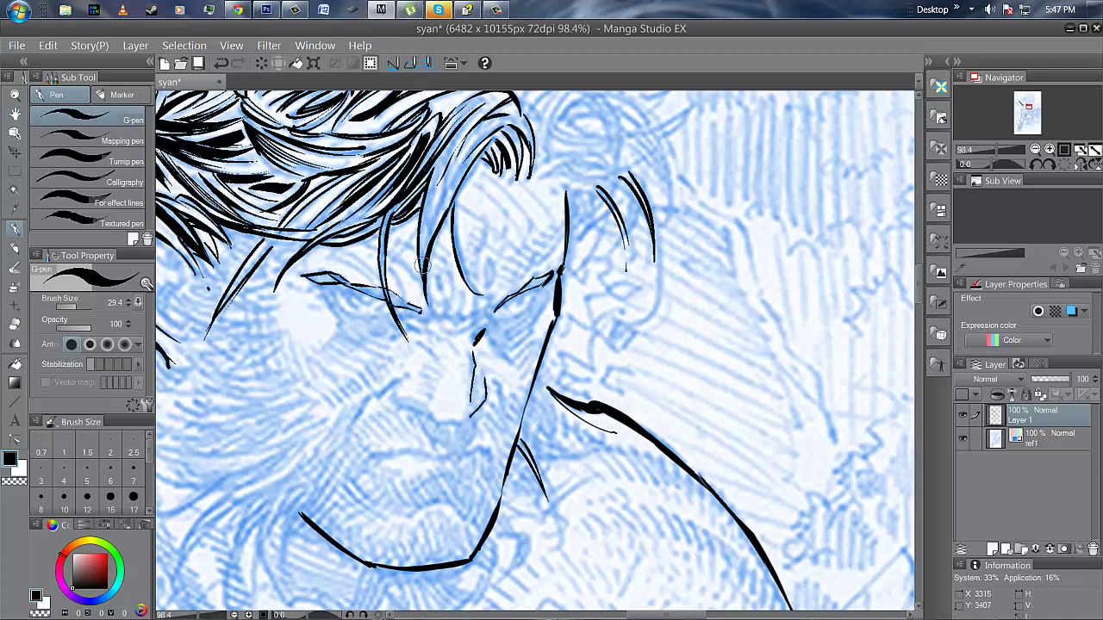
drag(423, 264, 457, 169)
drag(423, 261, 449, 182)
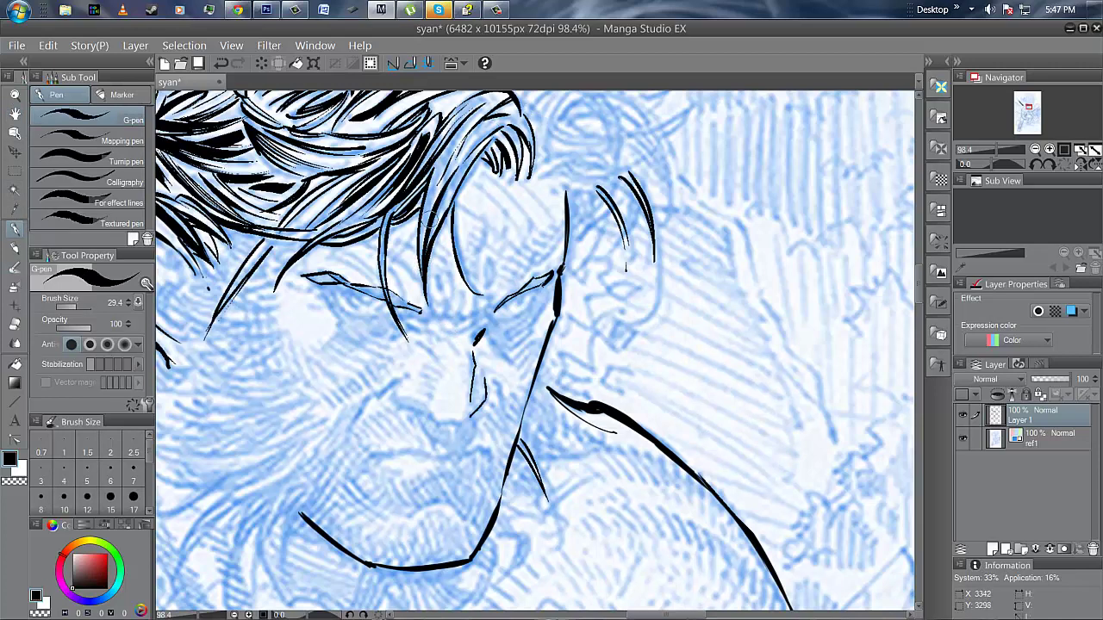
drag(424, 261, 455, 177)
drag(523, 127, 524, 171)
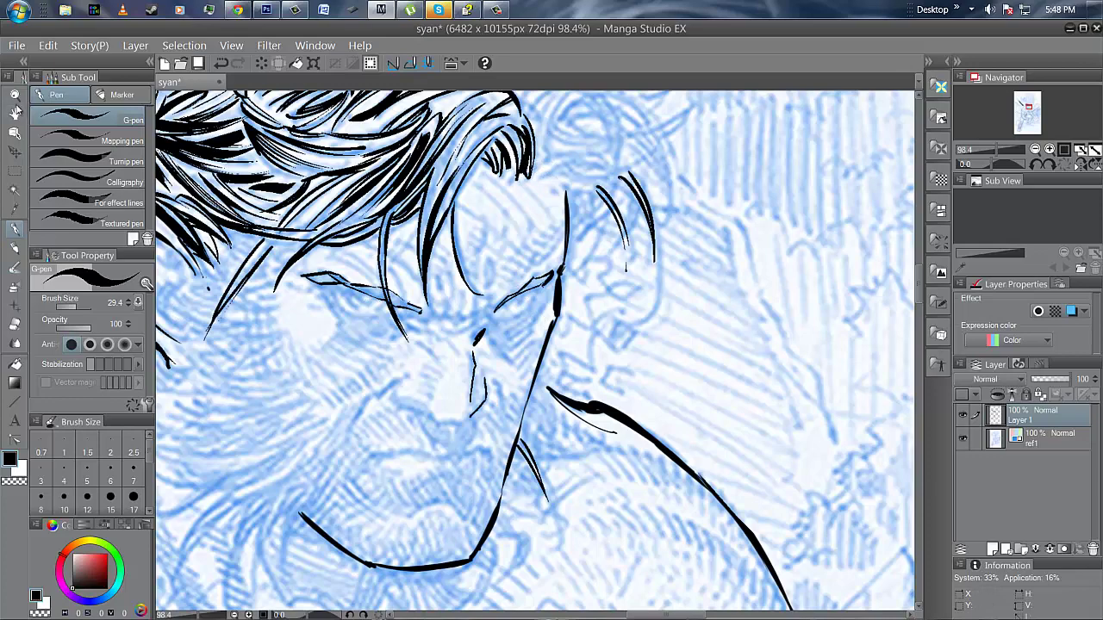
- Ink the swept hair strands and flicked tips on the far side of the head above the ear with the G-pen
key(h)
mouse_move(669, 192)
mouse_down()
mouse_move(593, 253)
mouse_move(518, 381)
mouse_move(687, 339)
mouse_move(661, 443)
mouse_up()
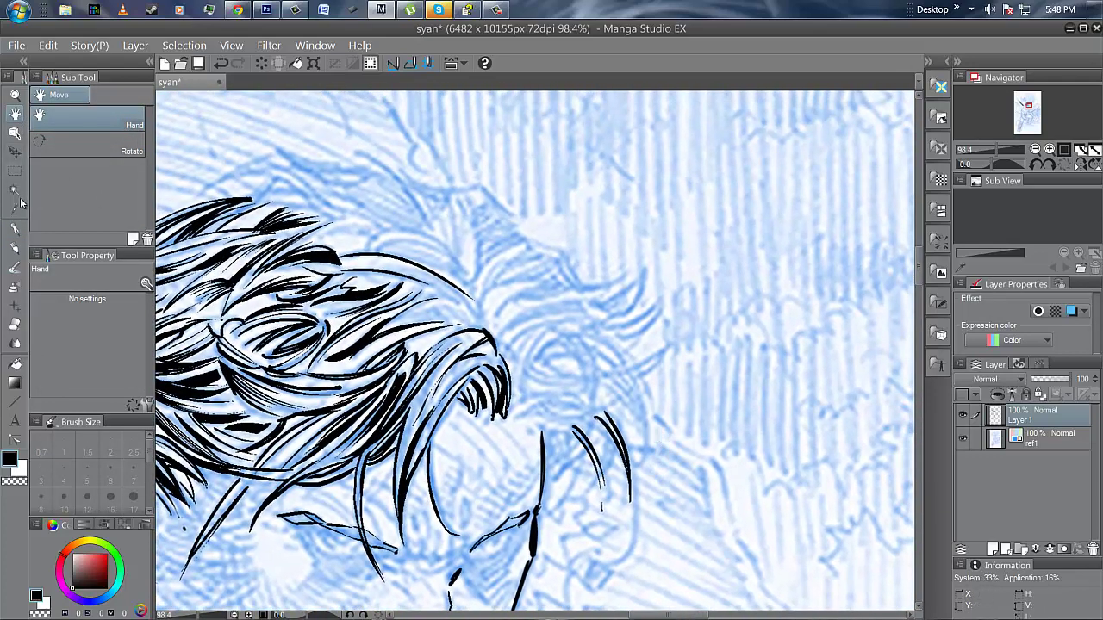
click(15, 230)
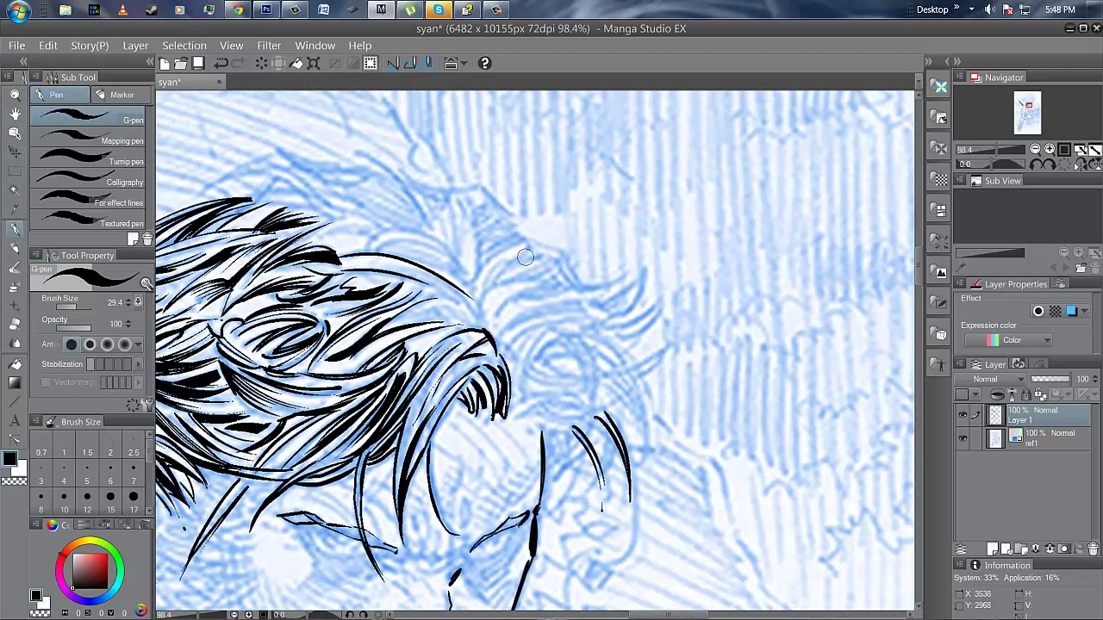
drag(493, 283, 523, 256)
mouse_move(526, 252)
mouse_down()
mouse_move(486, 298)
mouse_move(498, 263)
mouse_move(481, 307)
mouse_up()
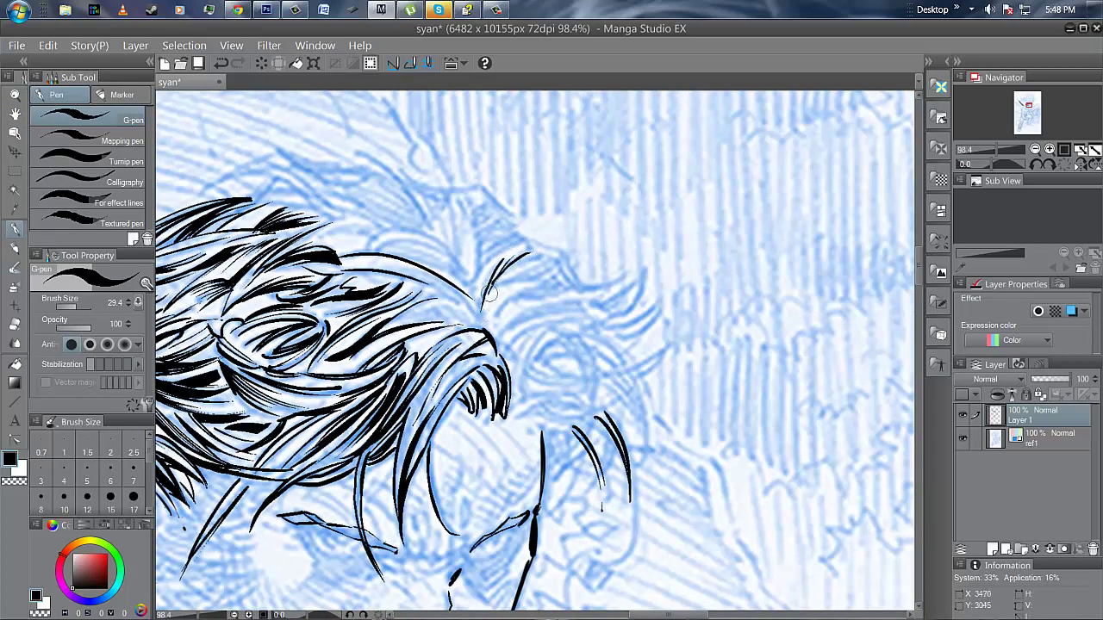
mouse_move(500, 268)
mouse_down()
mouse_move(482, 310)
mouse_move(541, 279)
mouse_up()
mouse_move(505, 301)
mouse_down()
mouse_move(582, 286)
mouse_move(597, 304)
mouse_move(629, 272)
mouse_move(567, 291)
mouse_up()
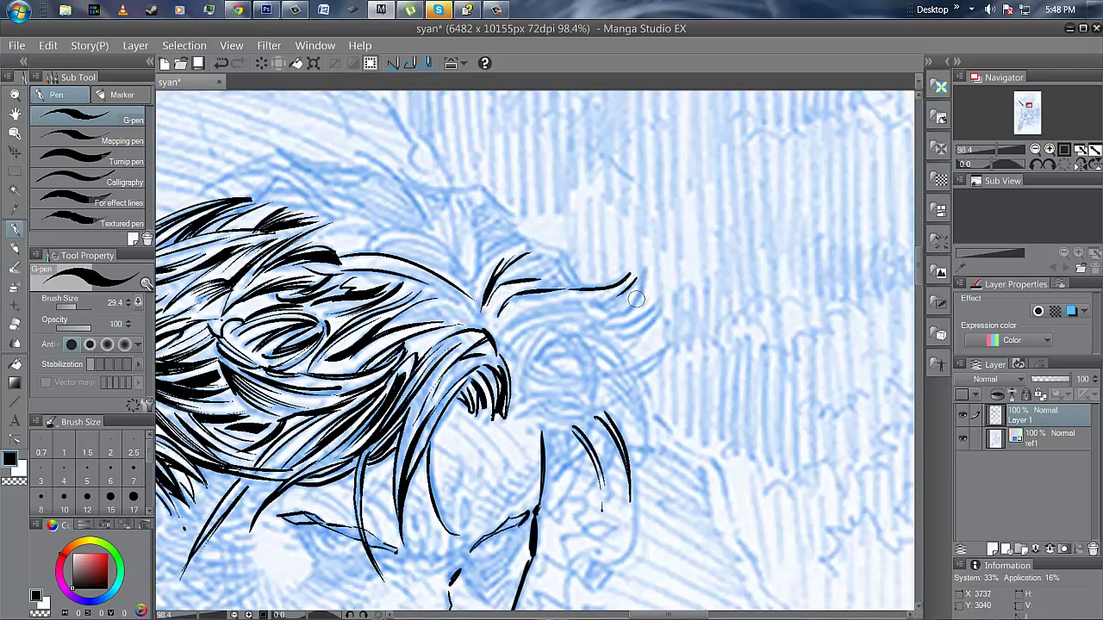
mouse_move(642, 274)
mouse_down()
mouse_move(615, 308)
mouse_move(596, 308)
mouse_move(648, 329)
mouse_move(660, 294)
mouse_move(618, 339)
mouse_up()
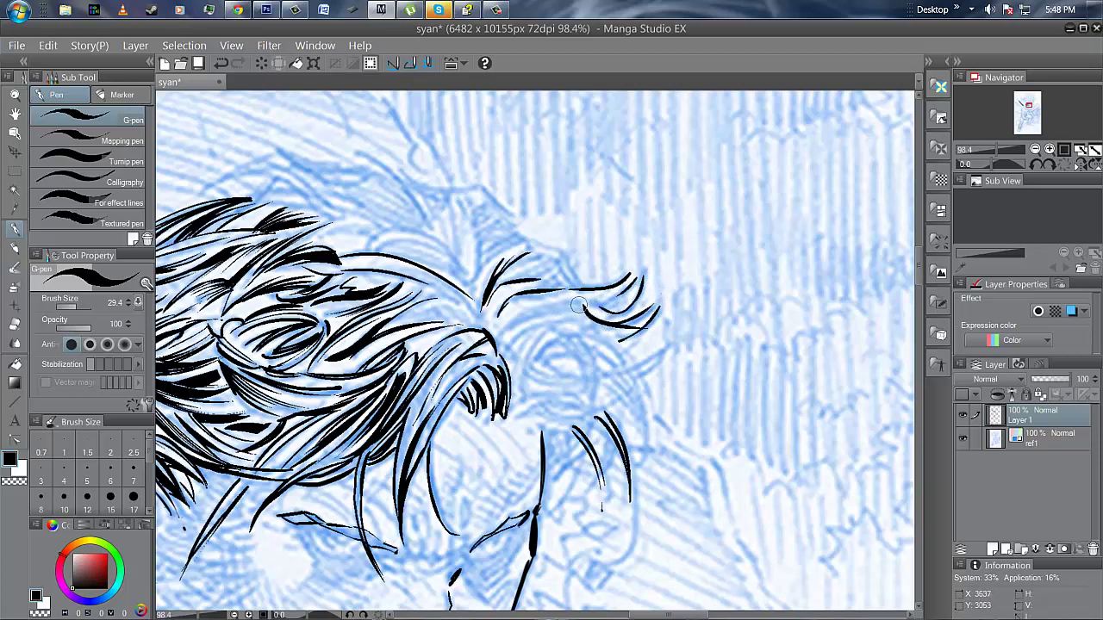
mouse_move(578, 304)
mouse_down()
mouse_move(503, 332)
mouse_move(532, 323)
mouse_move(508, 348)
mouse_move(546, 318)
mouse_move(585, 311)
mouse_up()
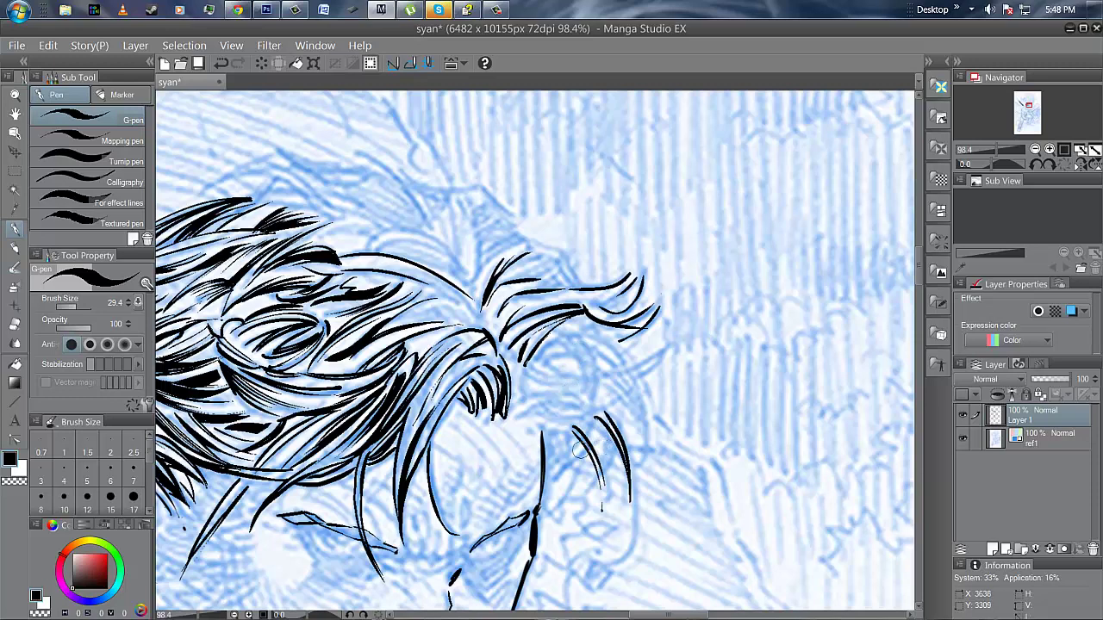
- Ink the raised strands and pointed tips of the hair tuft at the top of the head with the G-pen
drag(363, 155, 424, 224)
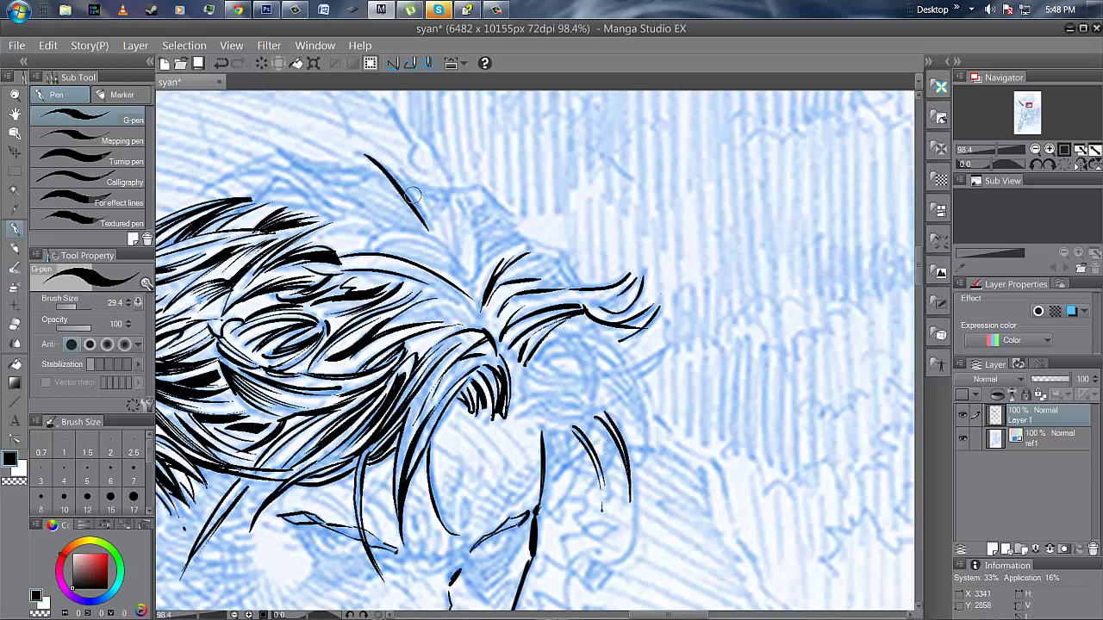
key(ctrl+z)
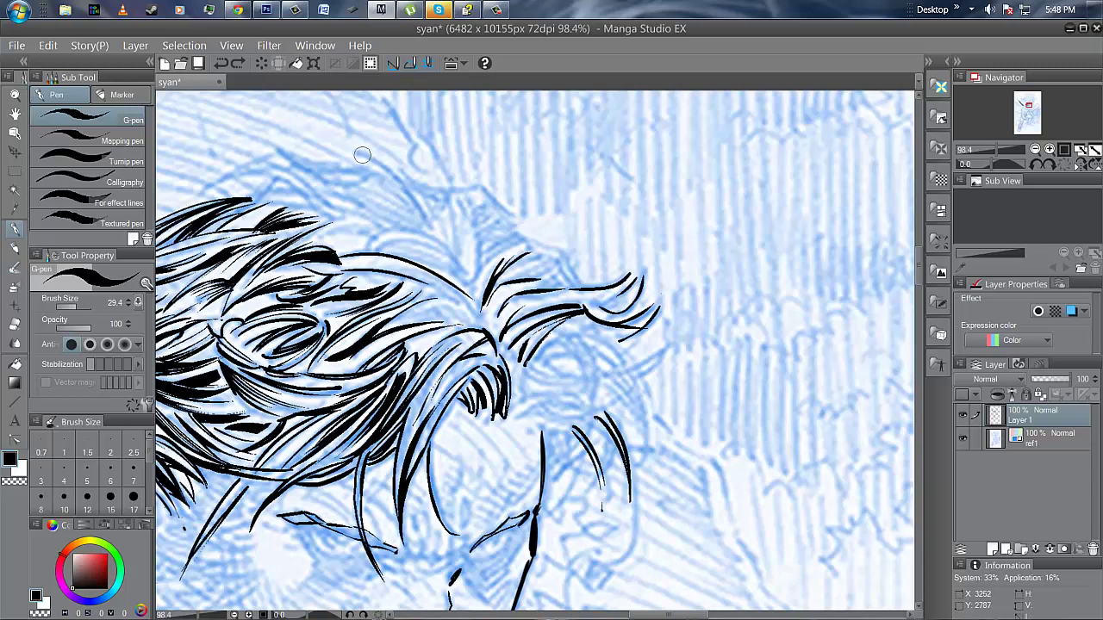
drag(362, 155, 431, 227)
drag(399, 175, 431, 226)
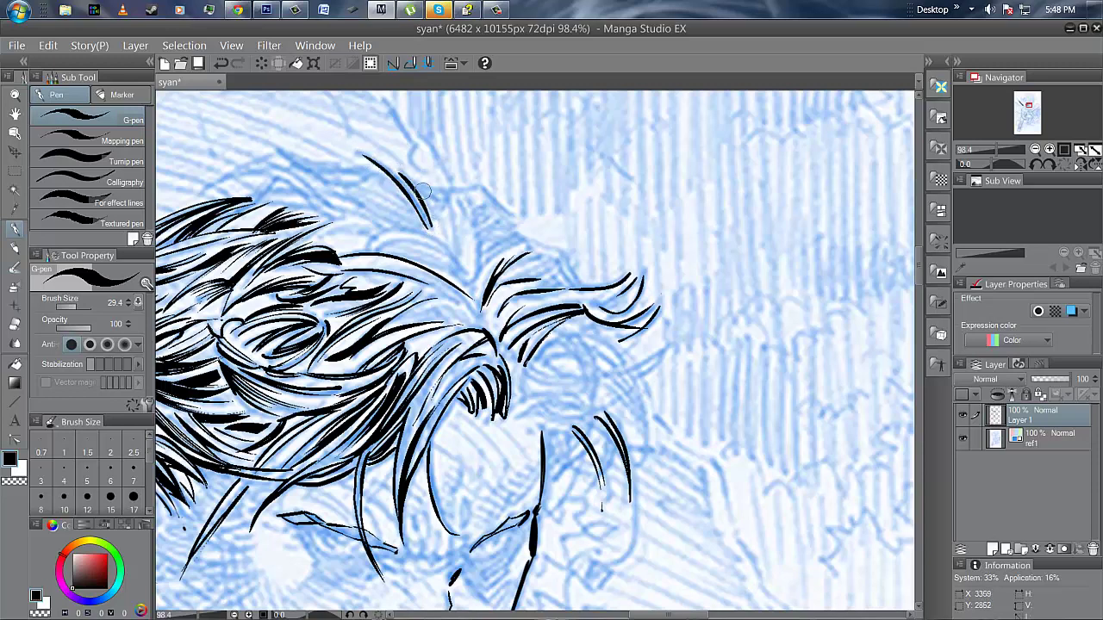
mouse_move(405, 177)
mouse_down()
mouse_move(442, 198)
mouse_move(455, 238)
mouse_up()
drag(446, 193, 455, 251)
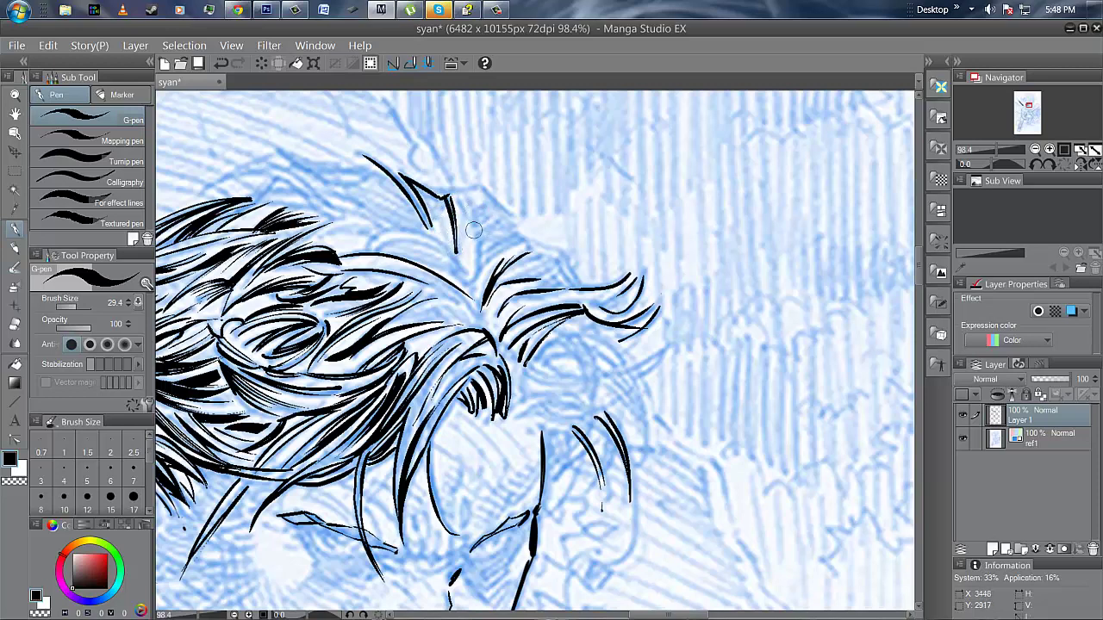
drag(460, 203, 473, 269)
drag(471, 211, 473, 258)
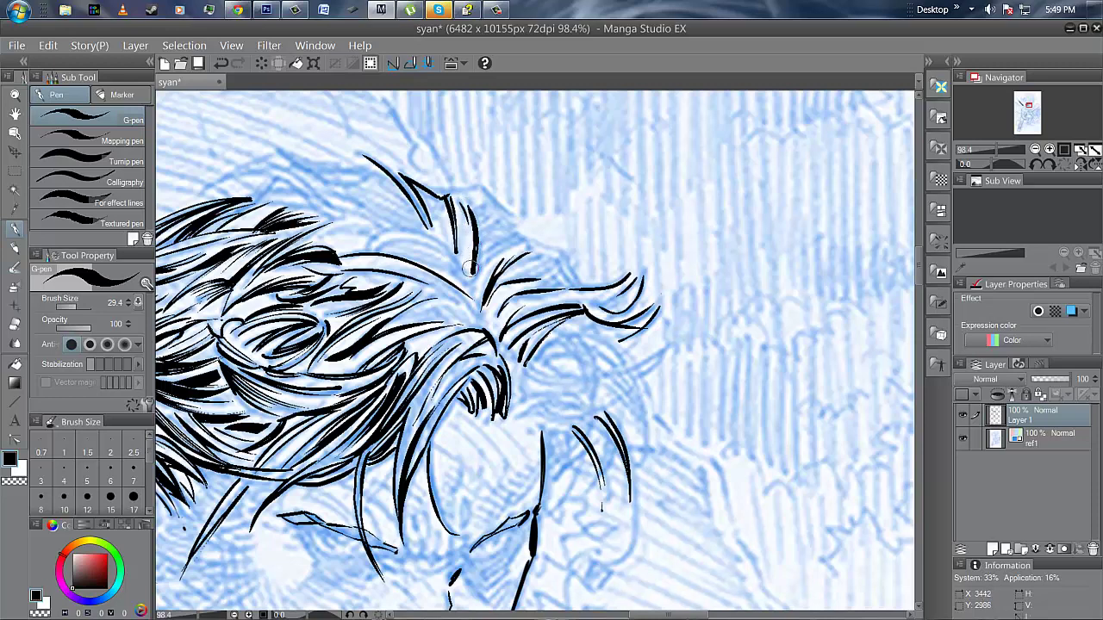
- Add short converging strands at the hair parting and a curved lock rising from it with the G-pen
drag(430, 245, 467, 288)
drag(439, 241, 470, 287)
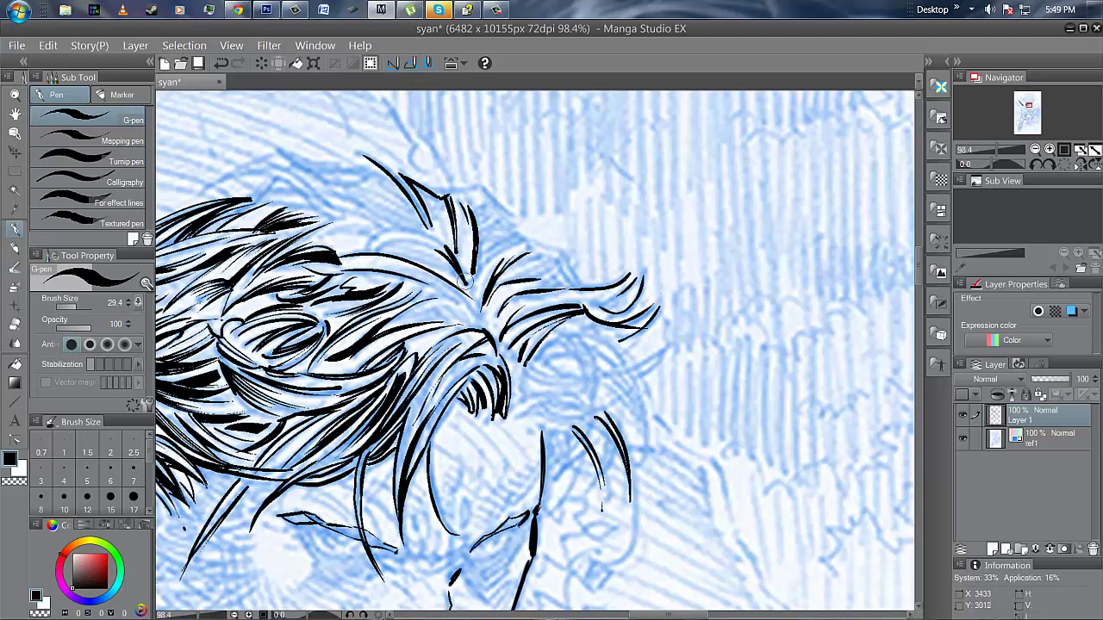
key(ctrl+z)
mouse_move(442, 248)
mouse_down()
mouse_move(464, 281)
mouse_move(495, 295)
mouse_move(494, 257)
mouse_move(474, 287)
mouse_move(528, 231)
mouse_up()
mouse_move(475, 283)
mouse_down()
mouse_move(545, 222)
mouse_move(482, 256)
mouse_move(486, 243)
mouse_move(527, 226)
mouse_up()
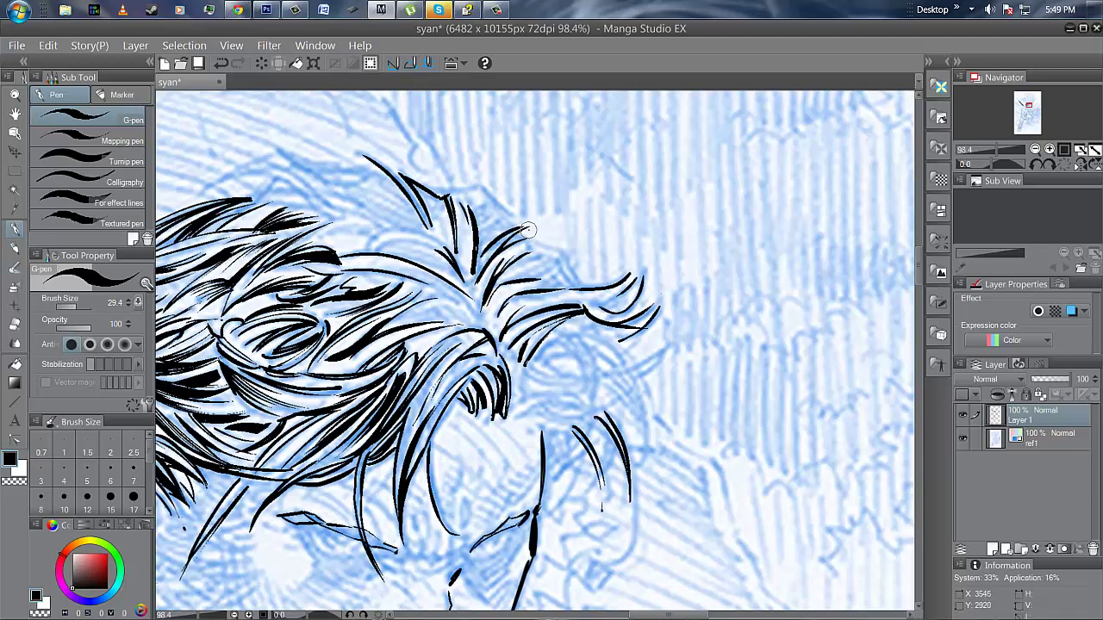
- Outline the top edge of the far-side hair tuft and add fine inner strands beneath it
drag(527, 229, 580, 281)
key(ctrl+z)
mouse_move(532, 241)
mouse_down()
mouse_move(559, 252)
mouse_move(607, 306)
mouse_move(542, 256)
mouse_move(567, 280)
mouse_up()
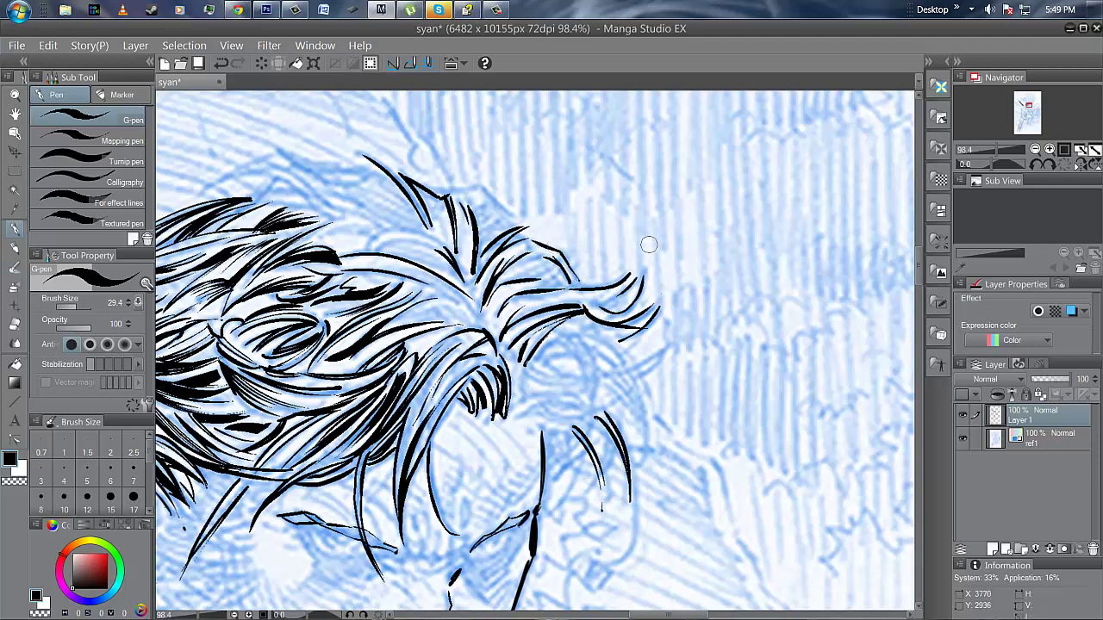
drag(544, 257, 500, 277)
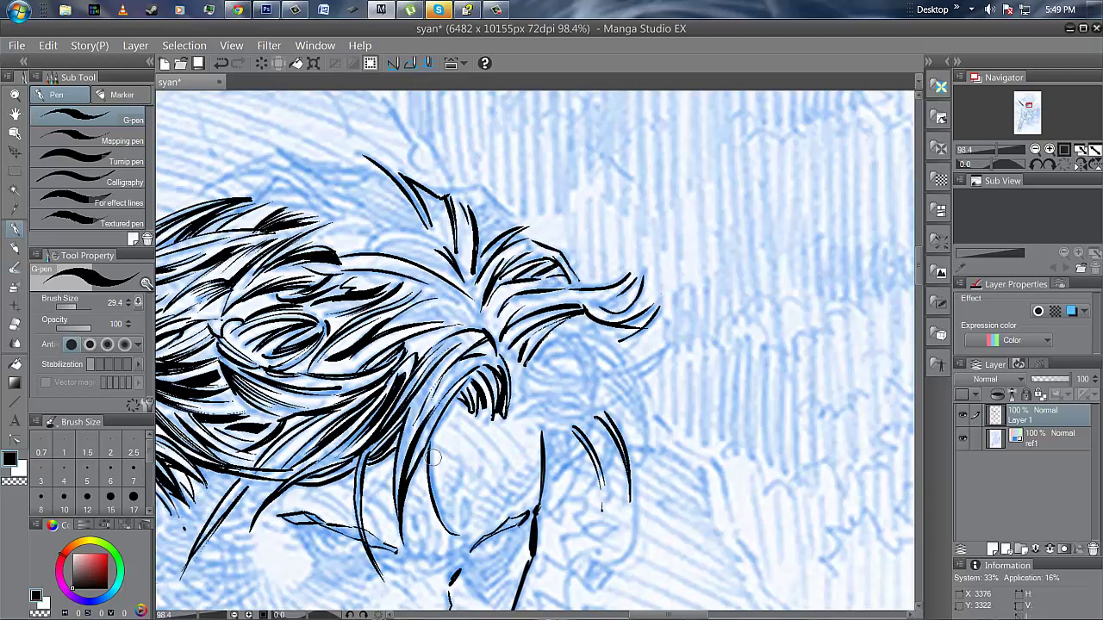
- Examine the inked figure at reduced zoom from the hair down to the hands and bent leg
click(15, 95)
scroll(595, 336, down, 5)
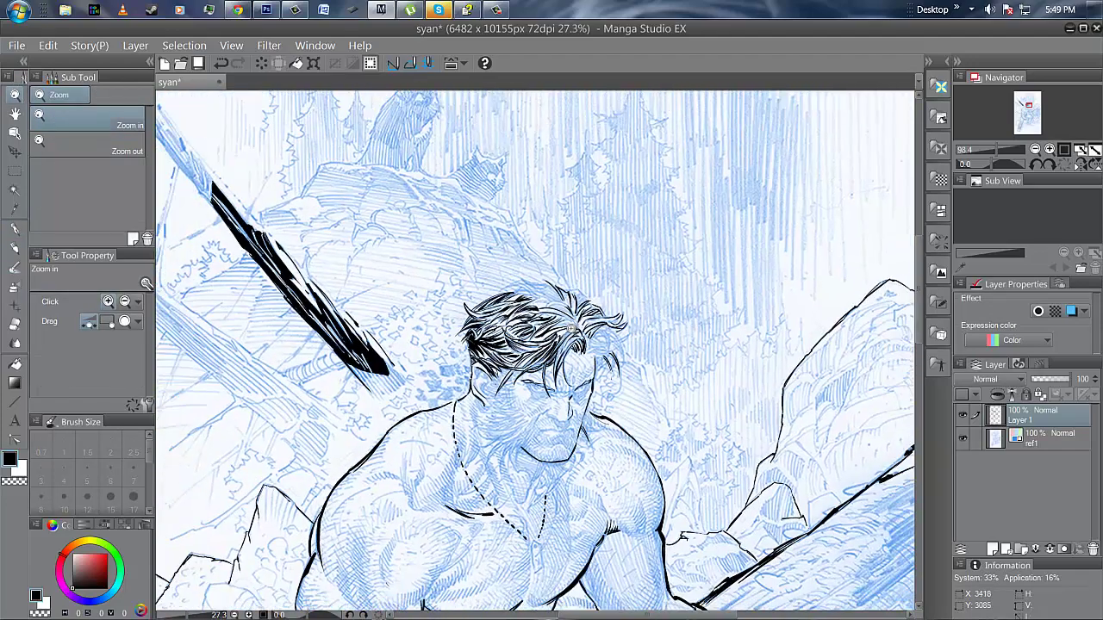
click(15, 113)
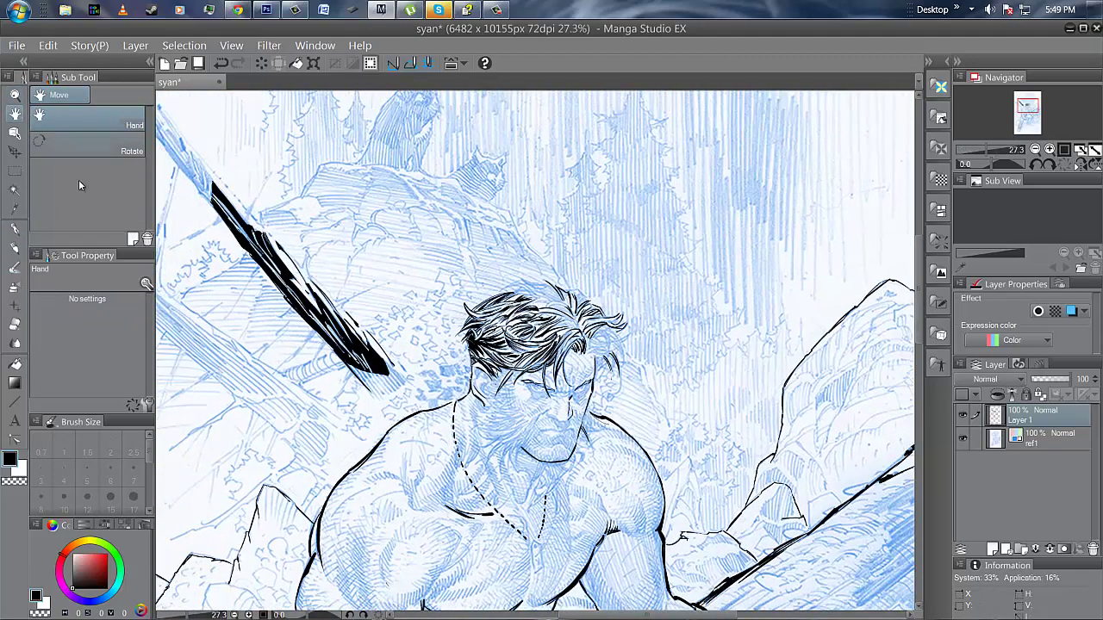
drag(559, 477, 523, 269)
mouse_move(485, 428)
mouse_down()
mouse_move(584, 289)
mouse_move(562, 312)
mouse_up()
drag(610, 243, 566, 256)
drag(530, 337, 529, 311)
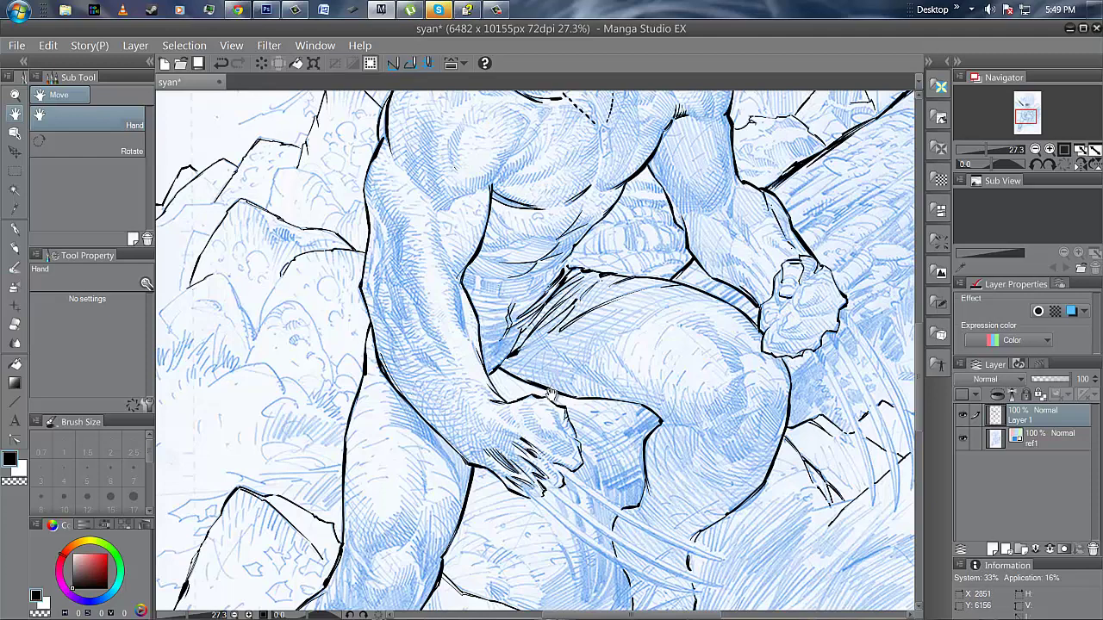
click(496, 11)
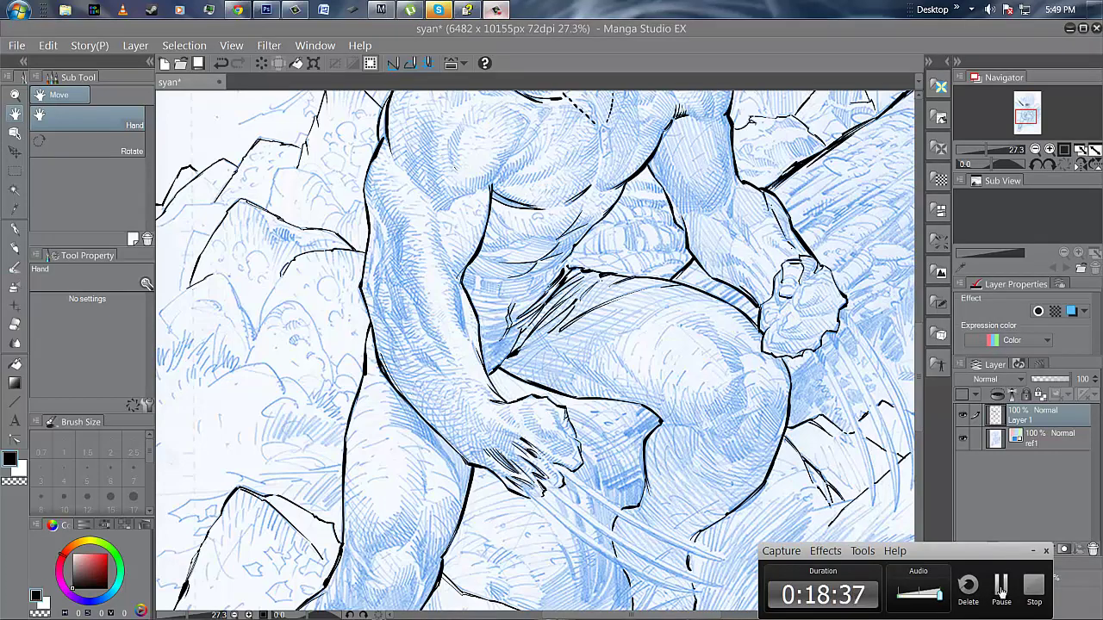
click(1001, 586)
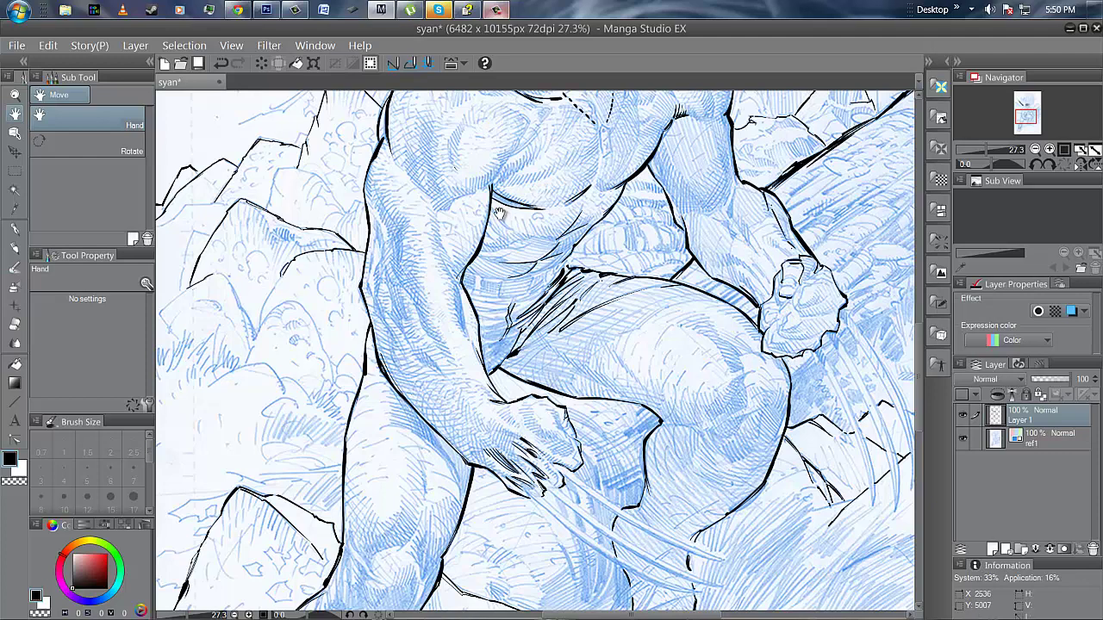
- Examine the inked contours of the torso, arms, legs and rear foot
click(16, 96)
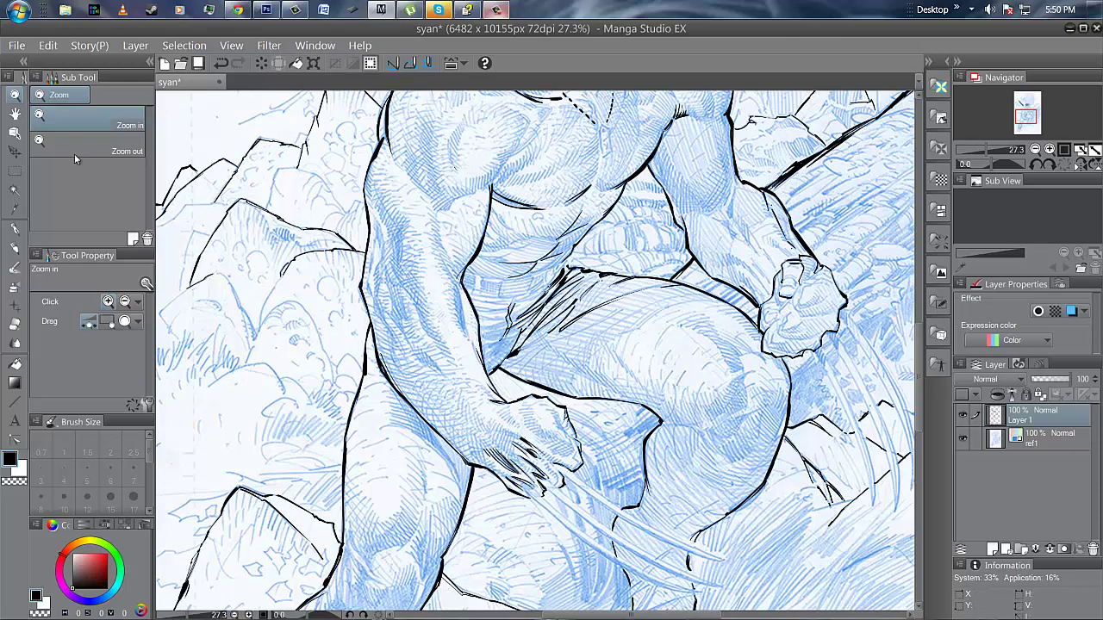
click(16, 114)
drag(628, 169, 538, 301)
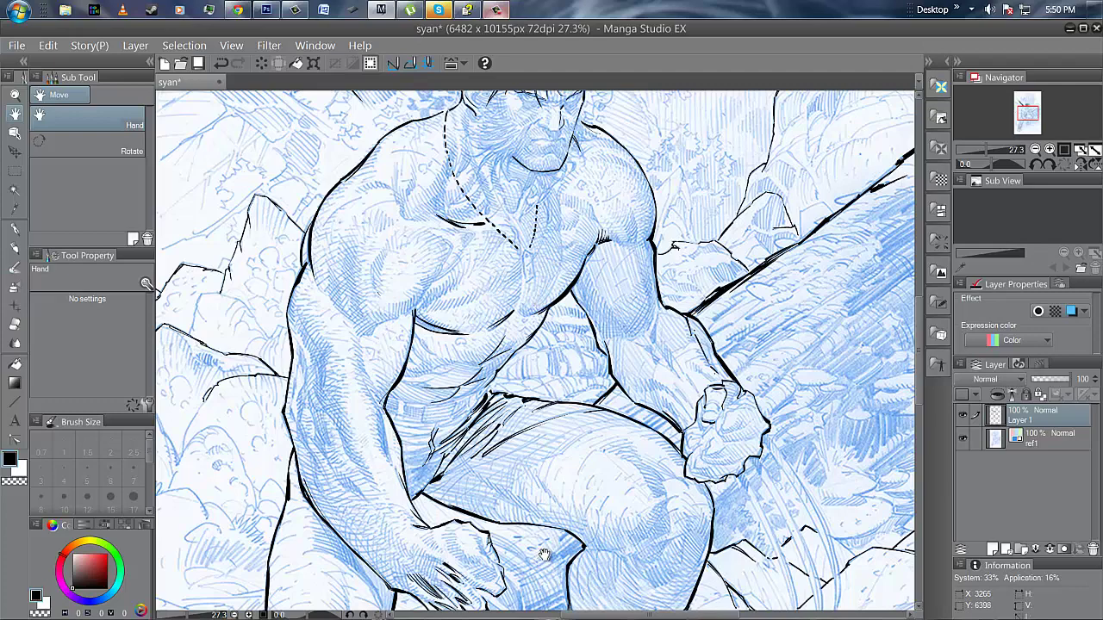
drag(729, 464, 629, 340)
mouse_move(575, 480)
mouse_down()
mouse_move(642, 413)
mouse_move(681, 349)
mouse_up()
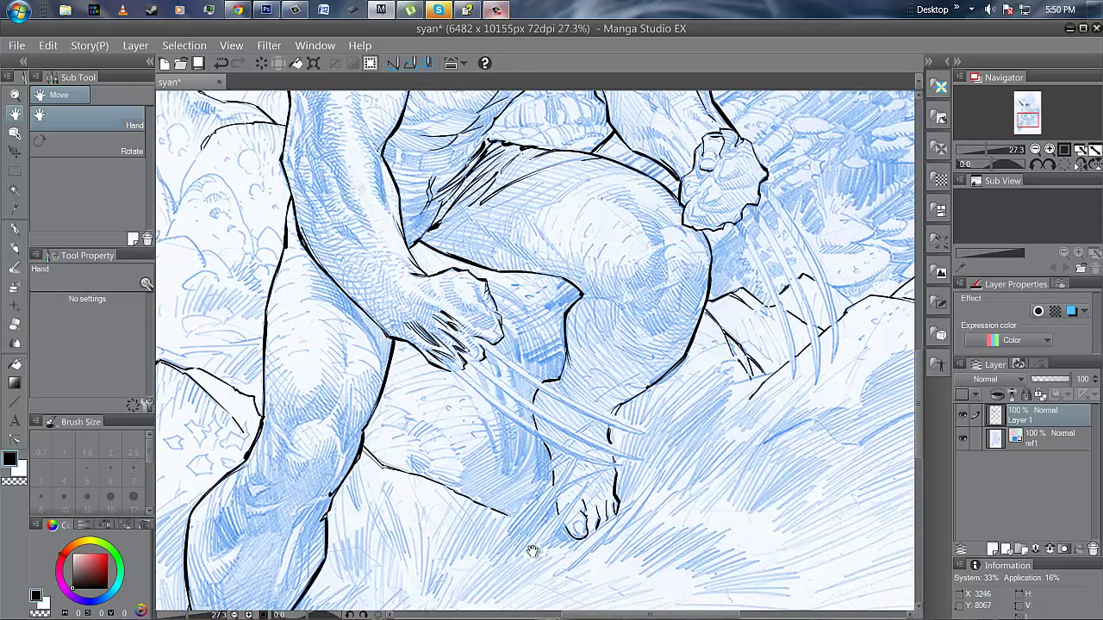
drag(529, 268, 600, 458)
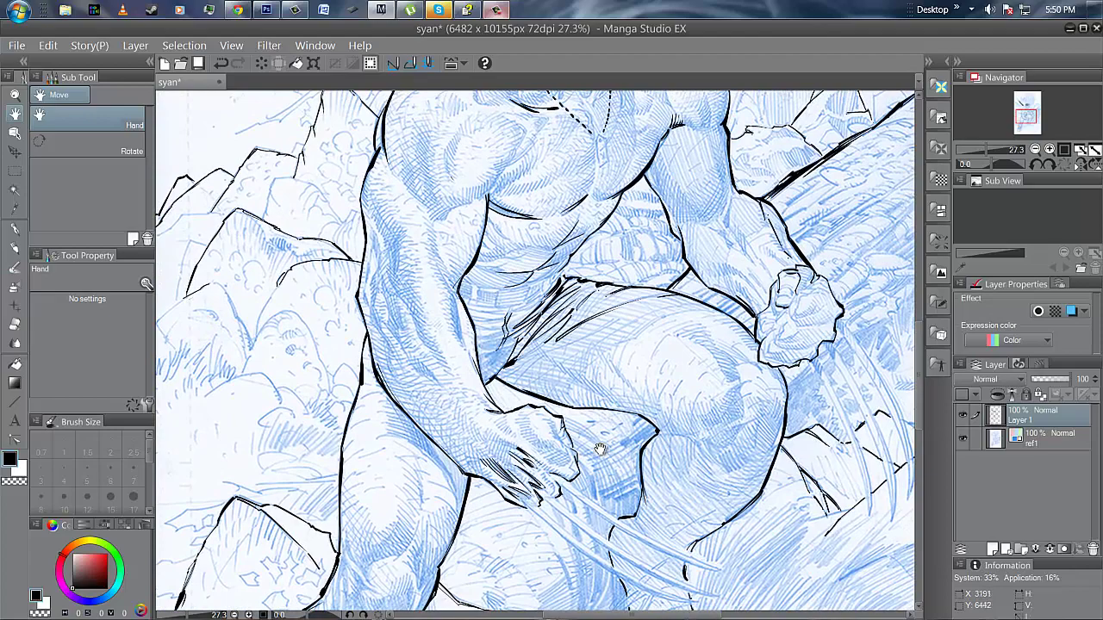
- Outline the dog tag hanging at the end of the dashed necklace on the chest with the G-pen
drag(609, 187, 468, 412)
click(15, 95)
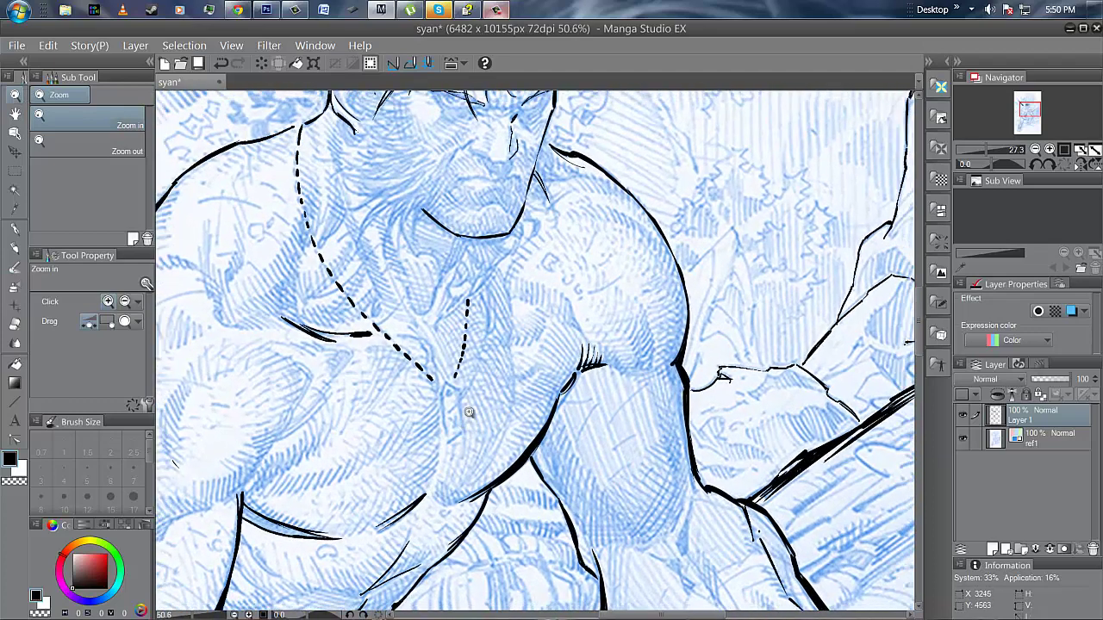
click(24, 226)
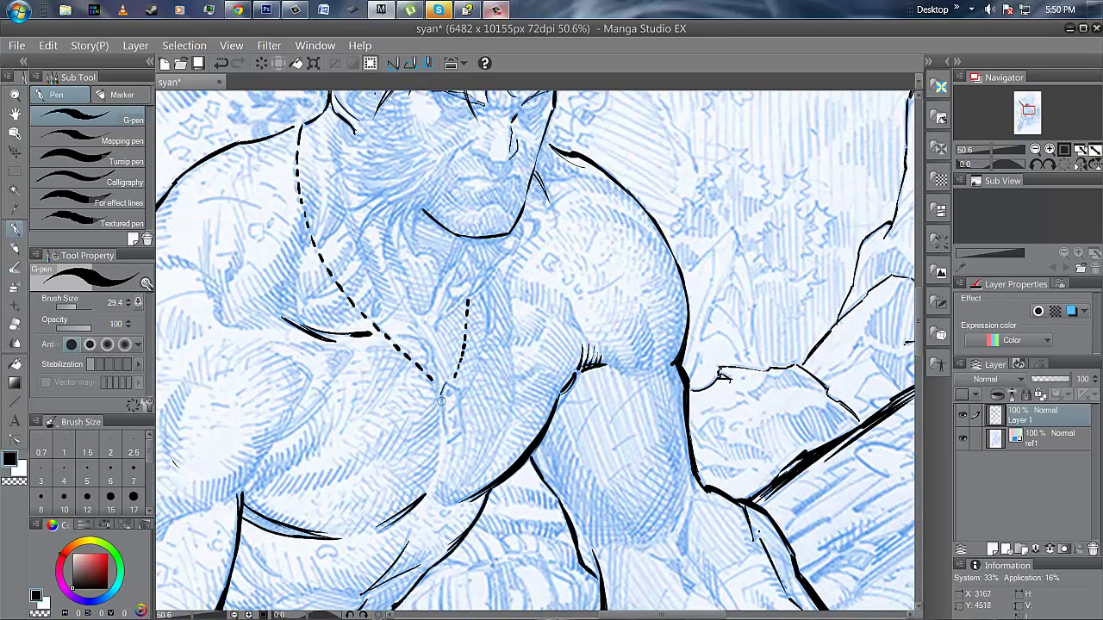
drag(441, 401, 444, 427)
drag(458, 390, 461, 429)
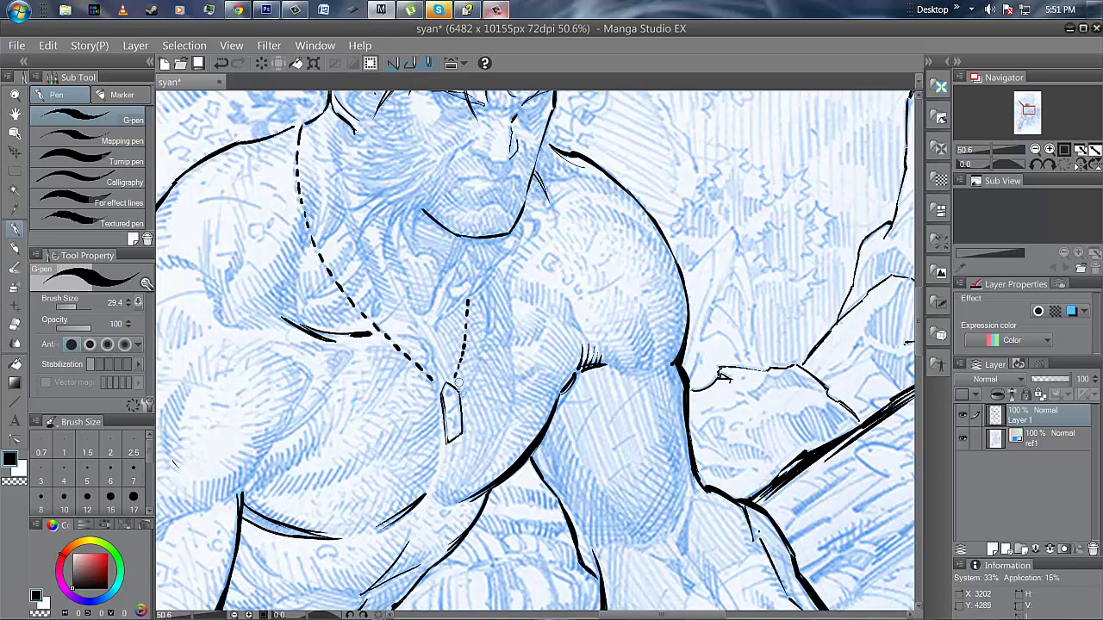
- Examine the whole page from the background trees down to the feet, and return to the G-pen
click(15, 98)
drag(543, 375, 515, 385)
scroll(519, 416, down, 3)
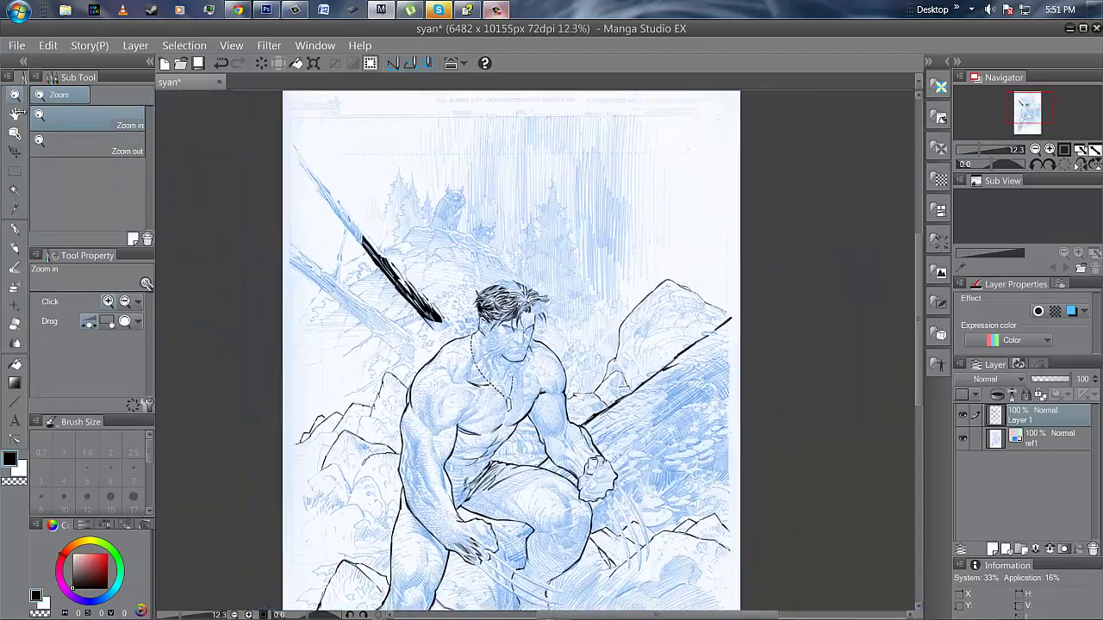
click(17, 113)
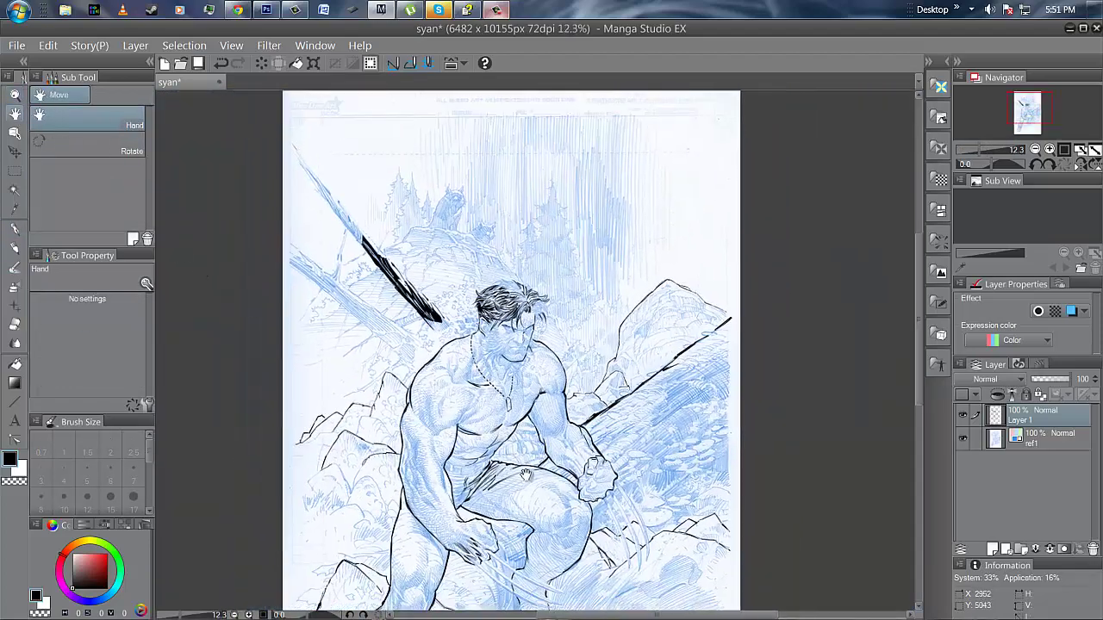
drag(527, 476, 502, 259)
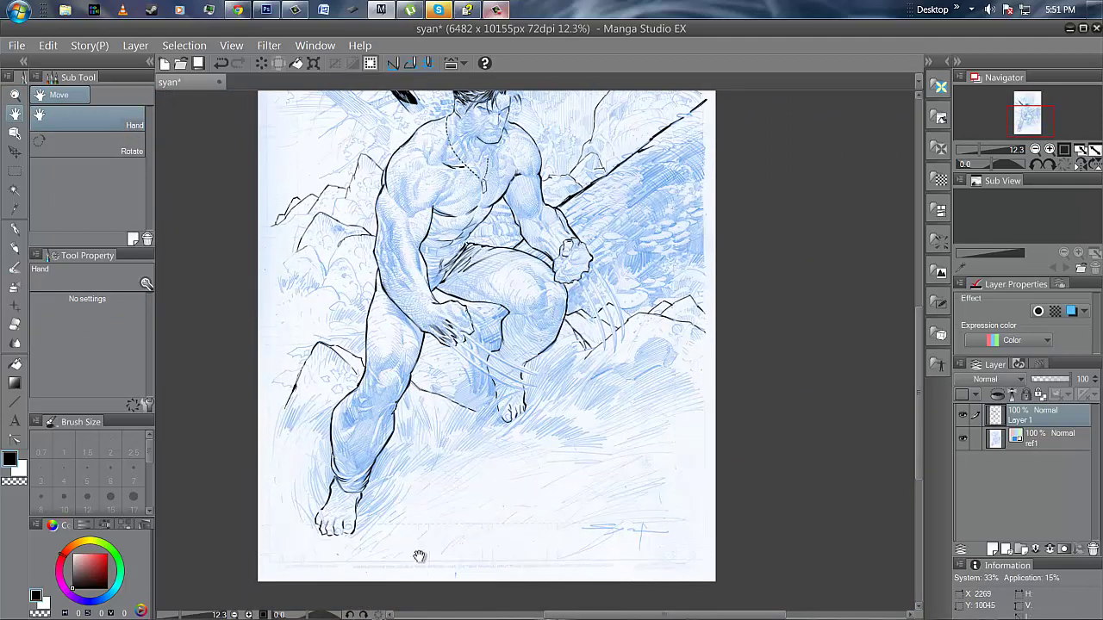
drag(418, 556, 420, 608)
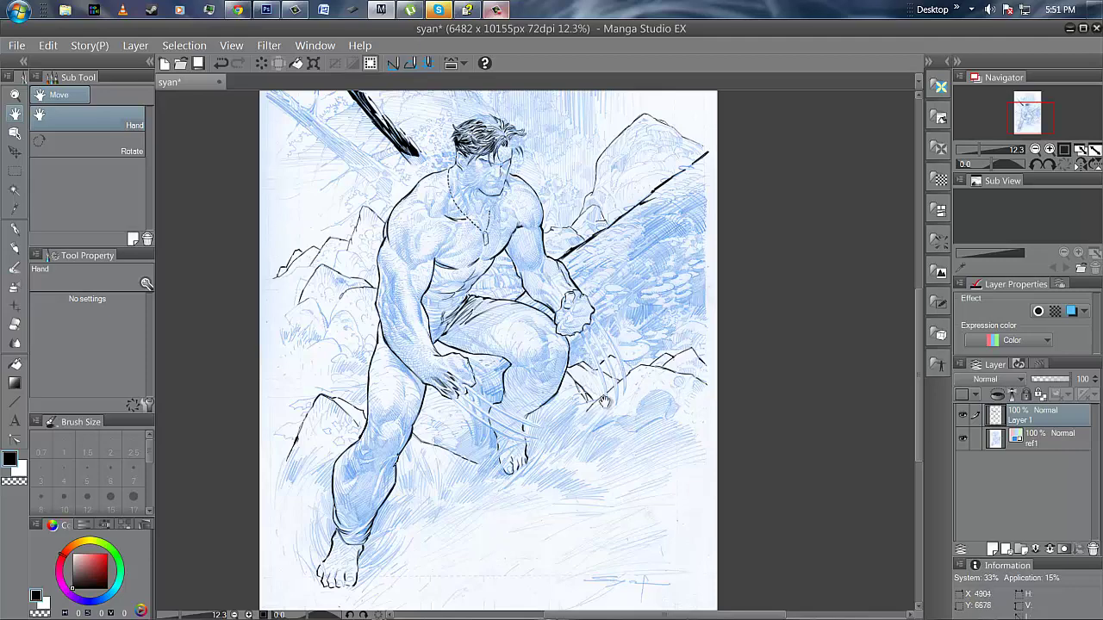
drag(443, 206, 534, 378)
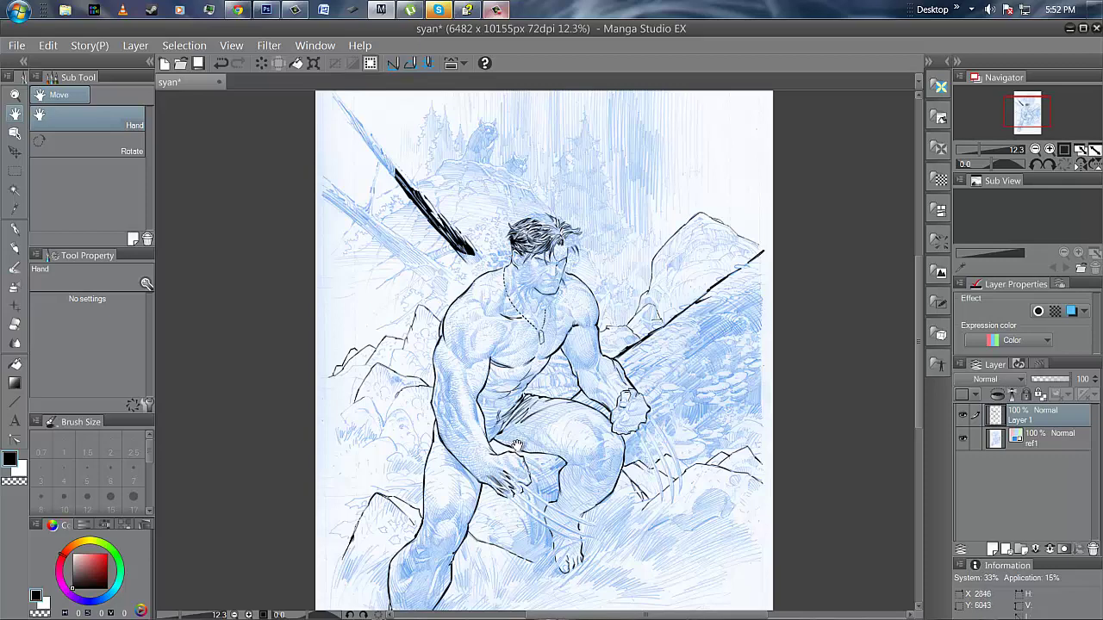
drag(539, 431, 499, 228)
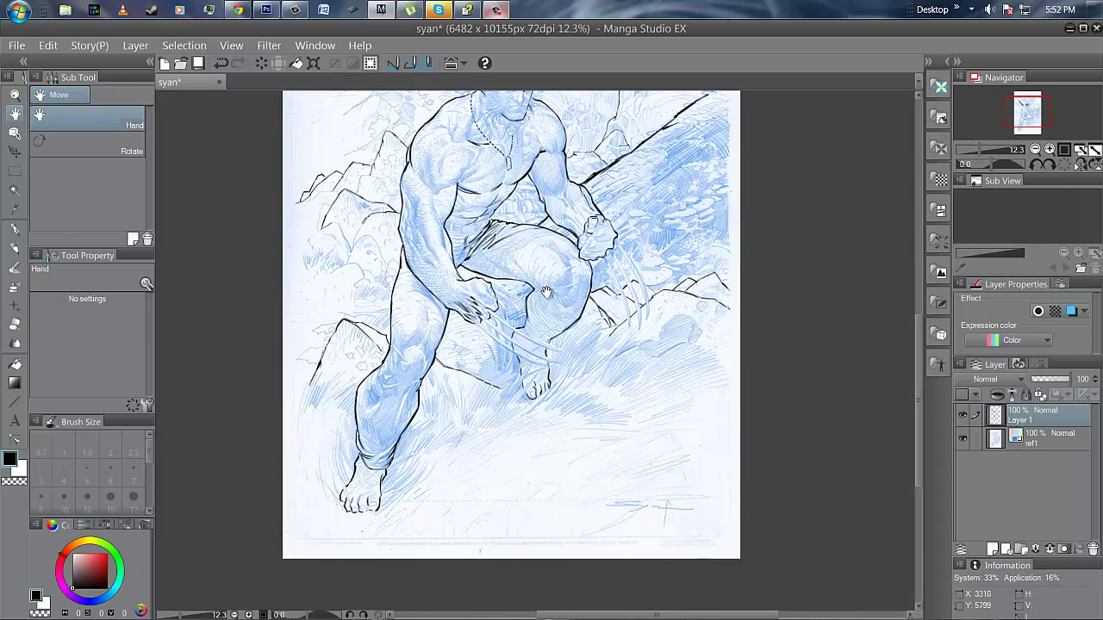
drag(529, 283, 533, 328)
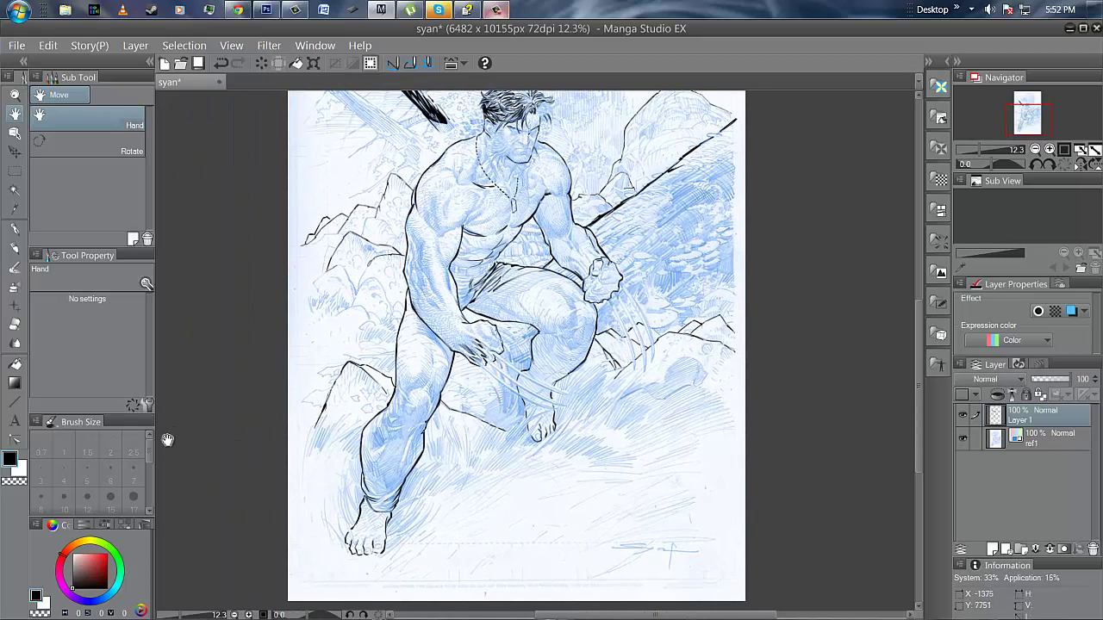
click(16, 228)
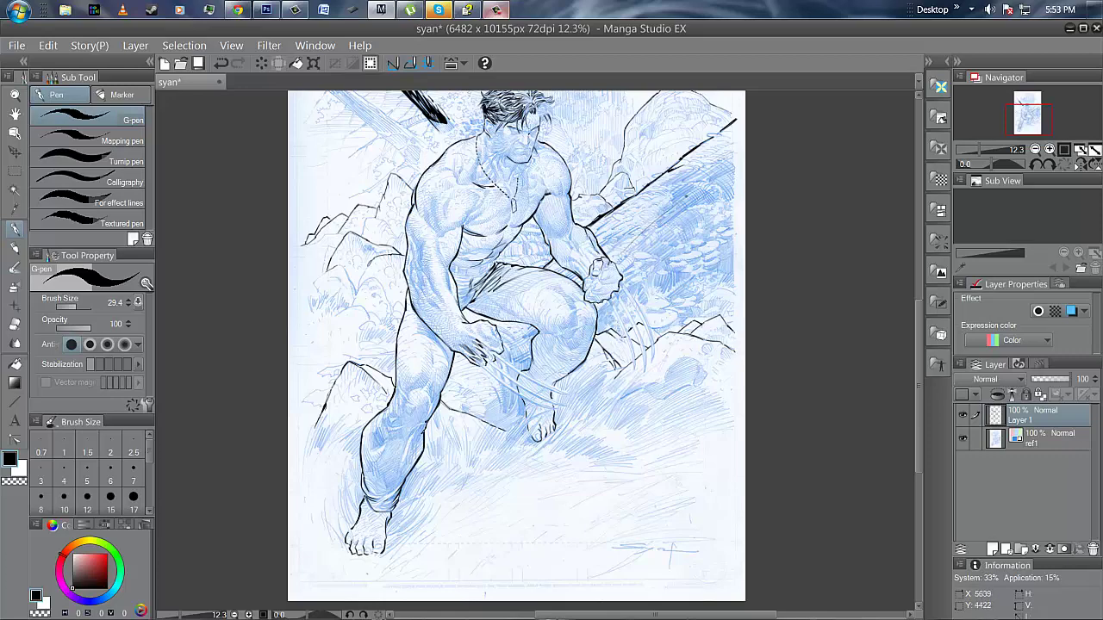
drag(635, 251, 696, 199)
drag(631, 259, 695, 207)
mouse_move(639, 261)
mouse_down()
mouse_move(640, 270)
mouse_move(695, 244)
mouse_up()
mouse_move(631, 285)
mouse_down()
mouse_move(708, 251)
mouse_move(722, 257)
mouse_up()
mouse_move(661, 265)
mouse_down()
mouse_move(690, 255)
mouse_move(655, 262)
mouse_up()
- Ink the outline and flowing strands along the crown of the man's hair with the G-pen
click(15, 95)
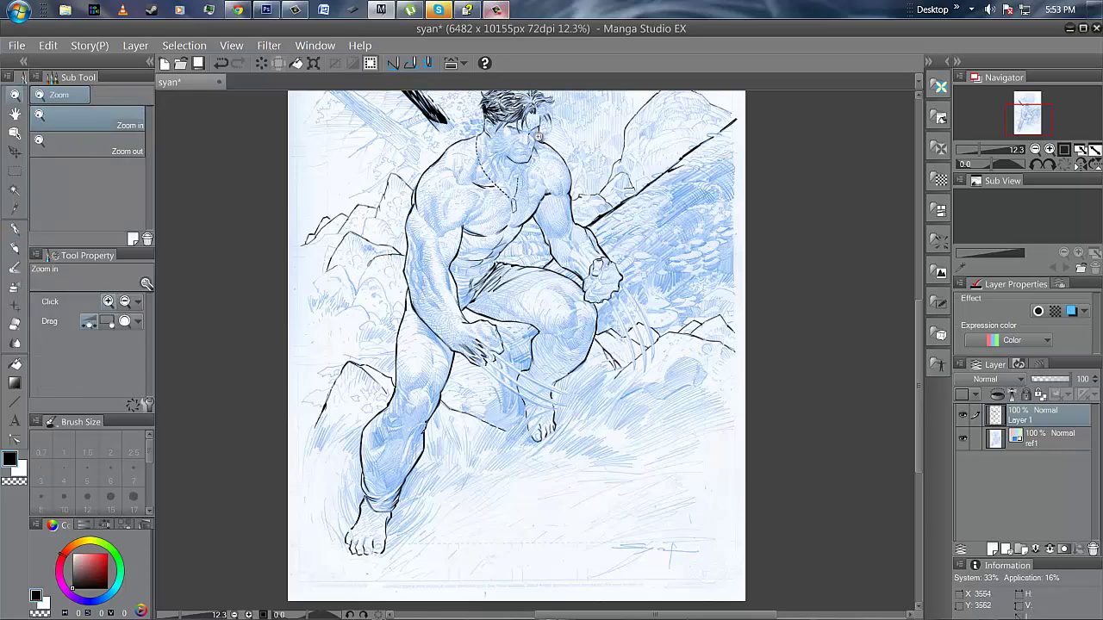
drag(541, 138, 602, 143)
click(15, 115)
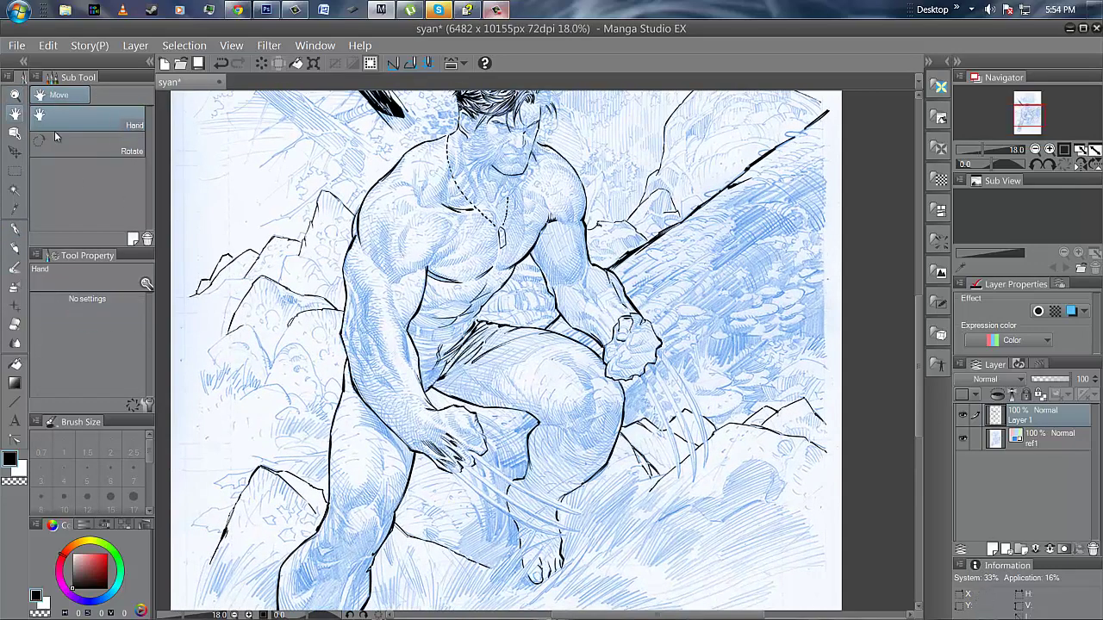
drag(551, 237, 496, 432)
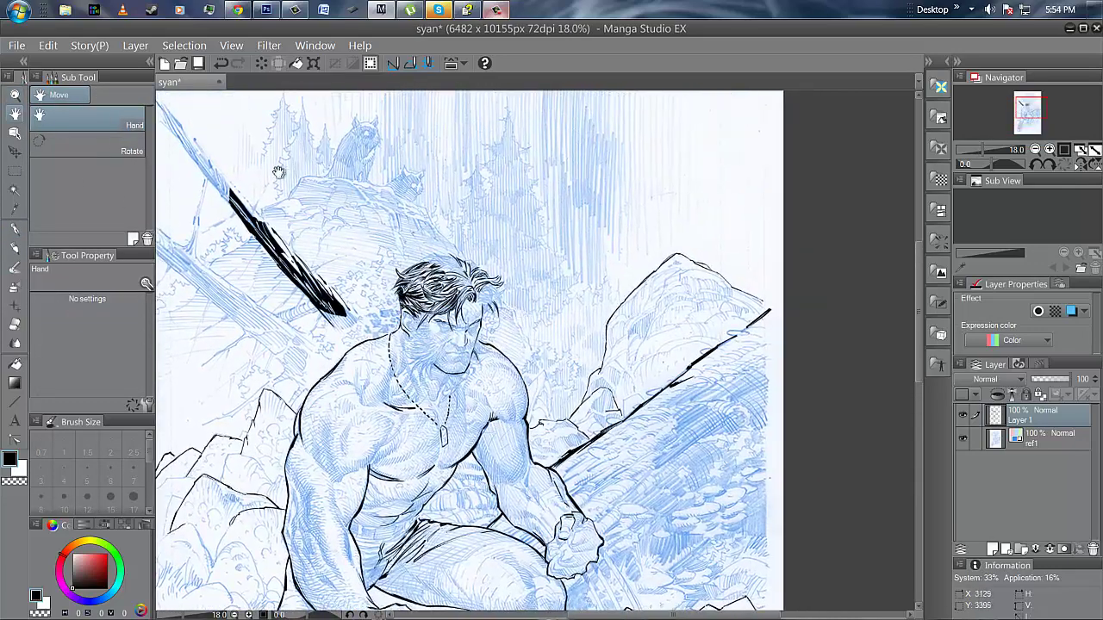
click(14, 95)
drag(489, 300, 517, 295)
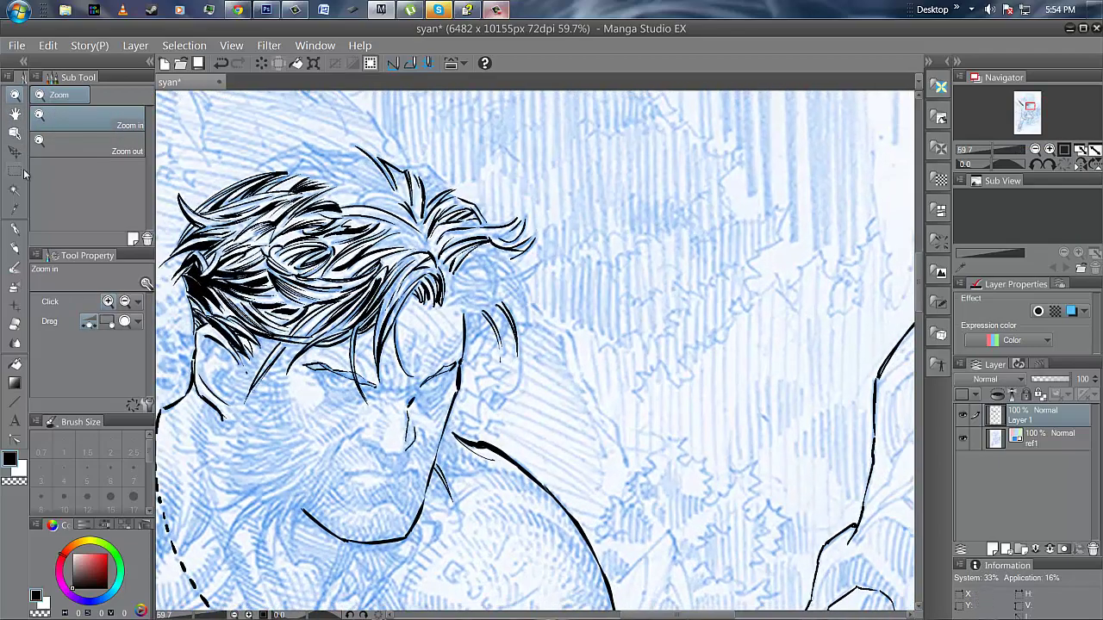
click(16, 229)
mouse_move(263, 163)
mouse_down()
mouse_move(301, 162)
mouse_move(291, 158)
mouse_move(332, 184)
mouse_move(302, 156)
mouse_move(355, 193)
mouse_up()
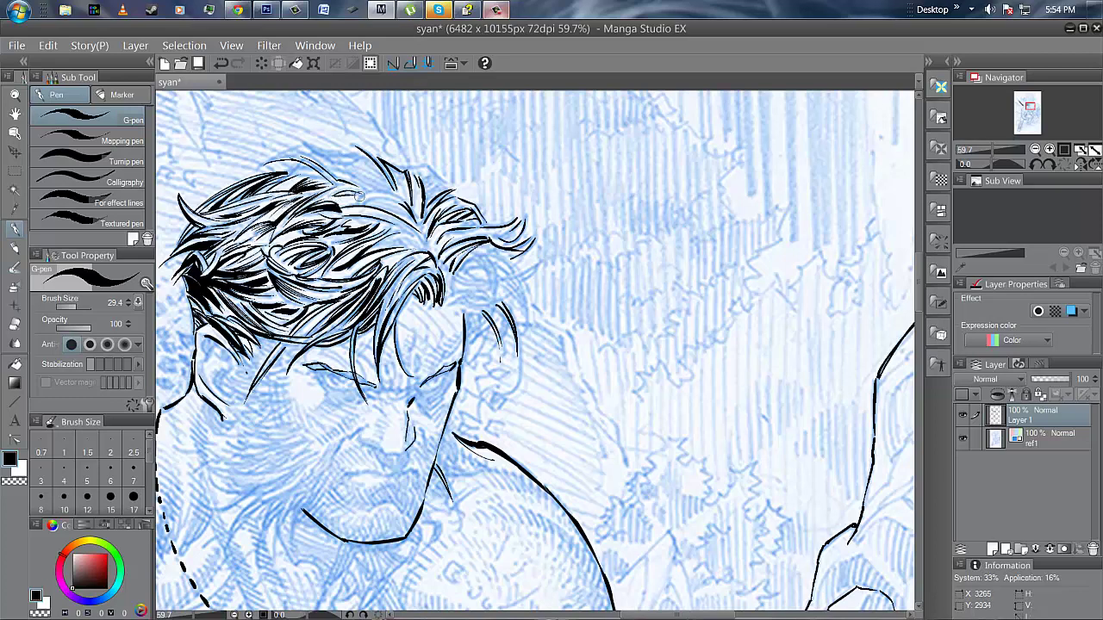
drag(306, 146, 339, 173)
key(ctrl+z)
drag(261, 168, 246, 178)
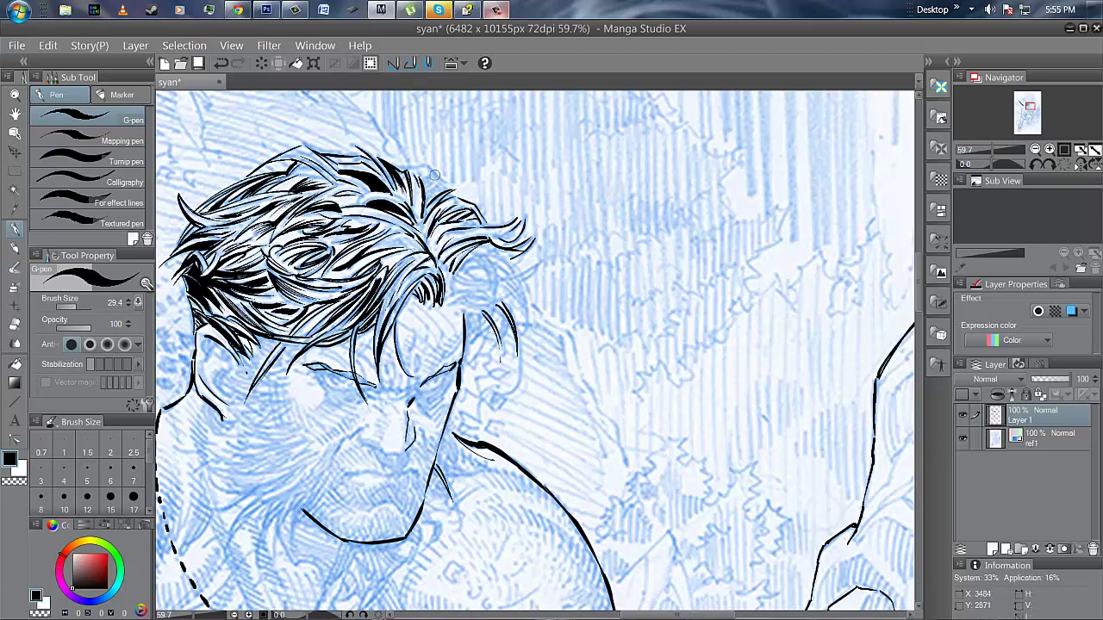
- Fill the gaps between the upper hair locks with solid black and extend the tip of the curled forelock
mouse_move(406, 166)
mouse_down()
mouse_move(453, 191)
mouse_move(425, 196)
mouse_move(430, 184)
mouse_move(424, 215)
mouse_move(426, 186)
mouse_move(419, 223)
mouse_up()
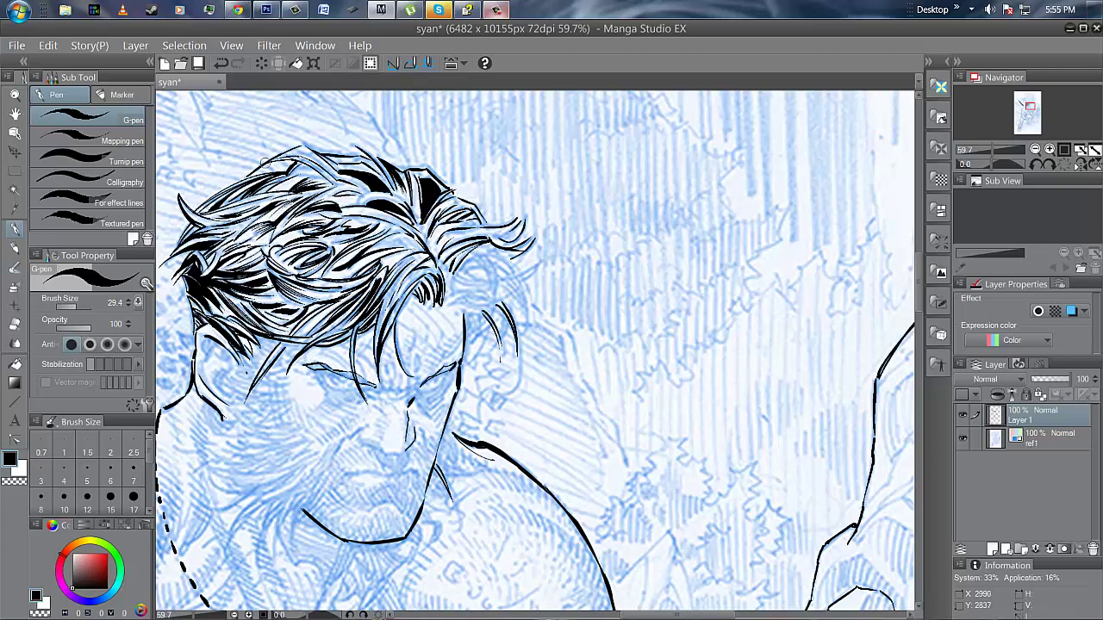
drag(267, 164, 302, 158)
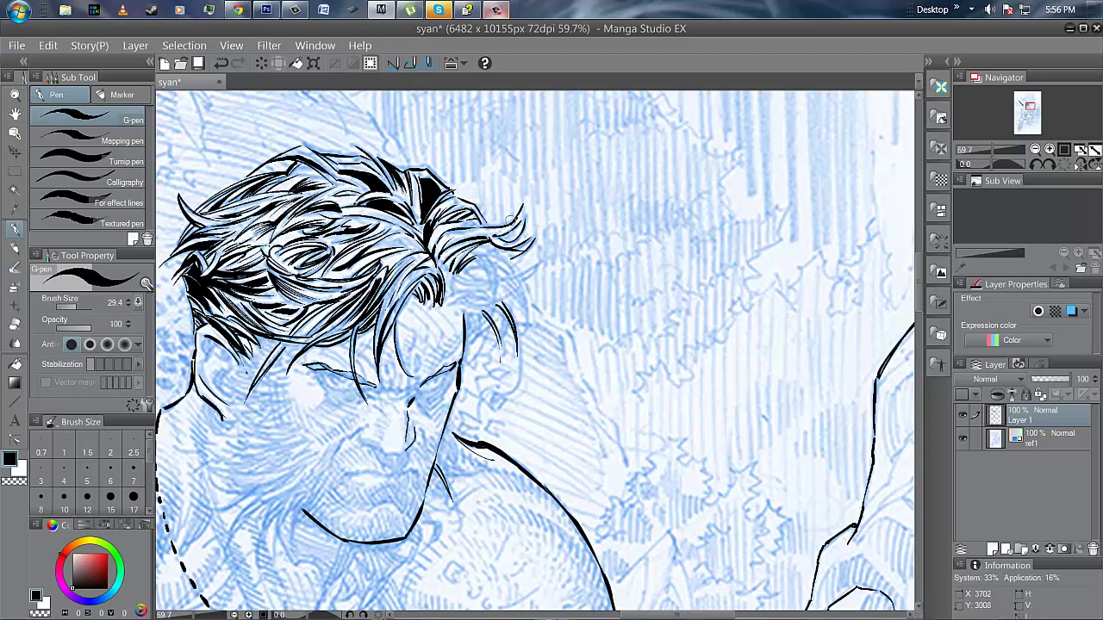
drag(523, 204, 515, 230)
- Examine the inks alone by hiding the ref1 layer, show it again, and inspect the face up close
click(15, 95)
drag(524, 280, 507, 278)
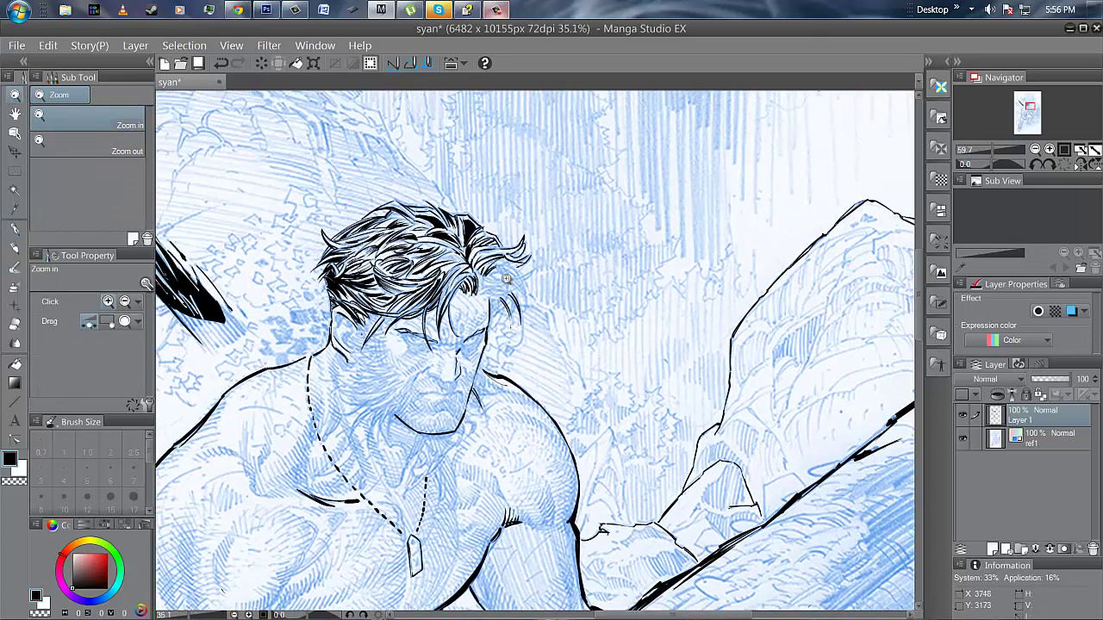
click(507, 279)
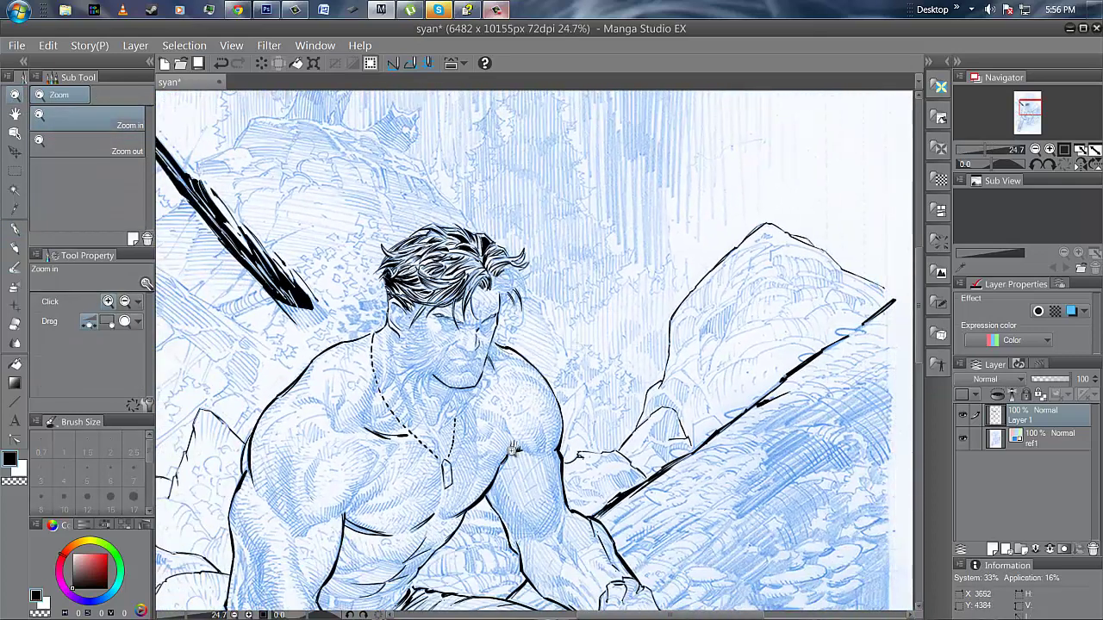
click(963, 439)
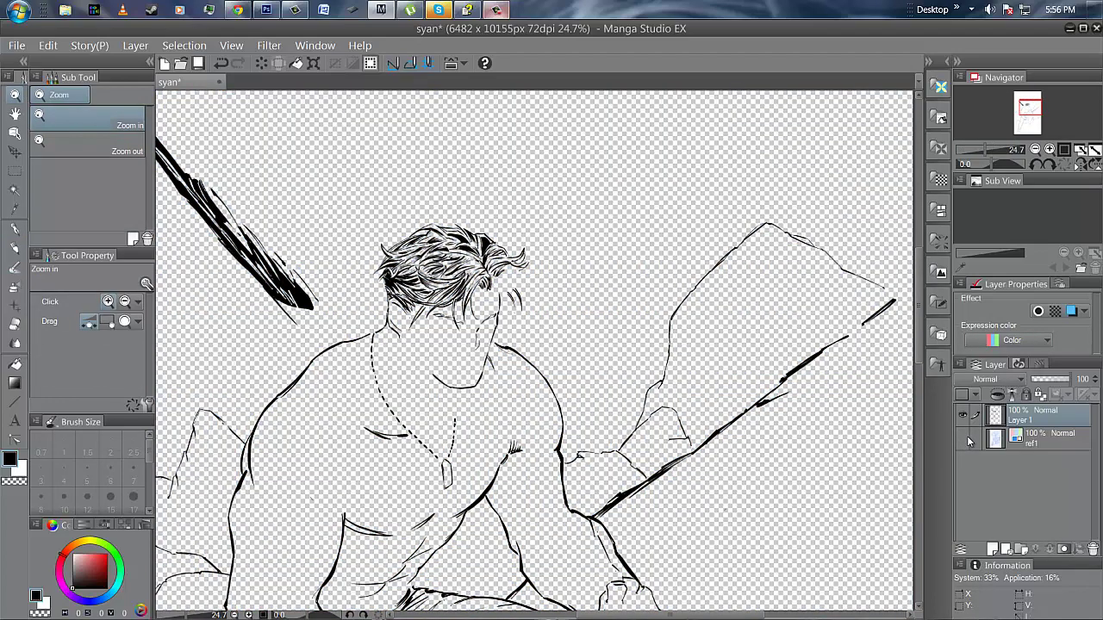
click(963, 439)
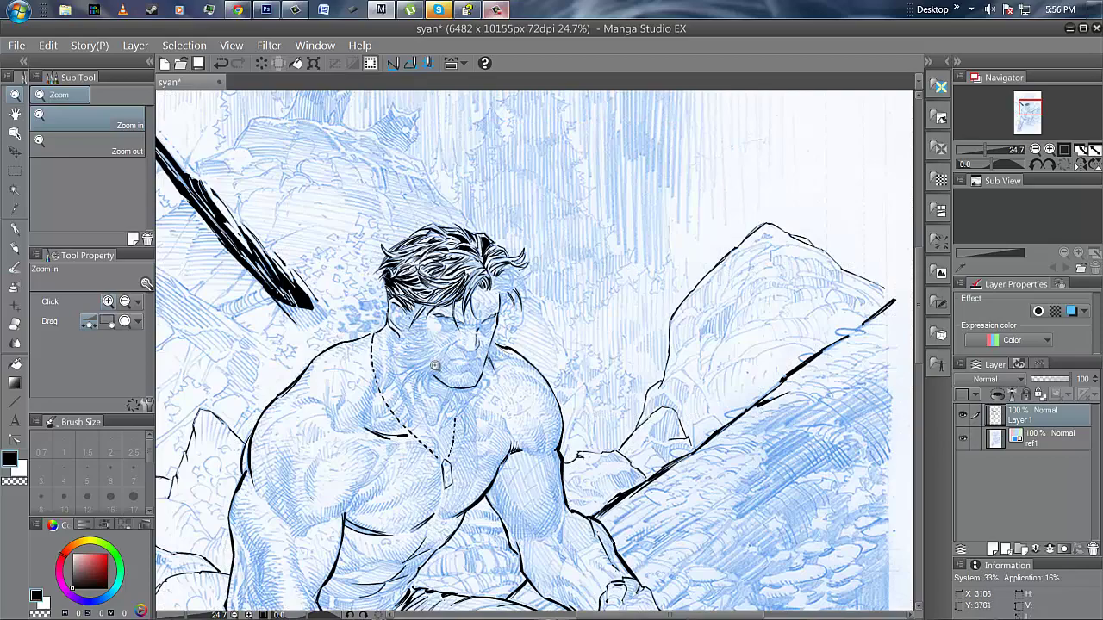
drag(435, 365, 498, 347)
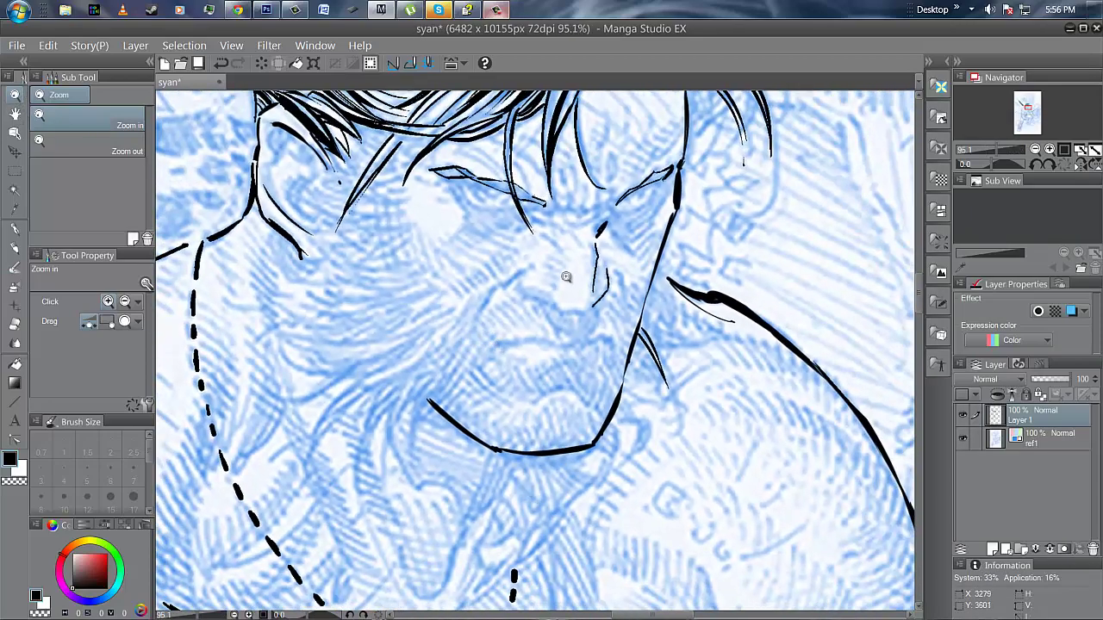
drag(566, 276, 500, 274)
- Ink the narrow black shadow at the elbow crease of the arm ending in the clenched fist
click(15, 113)
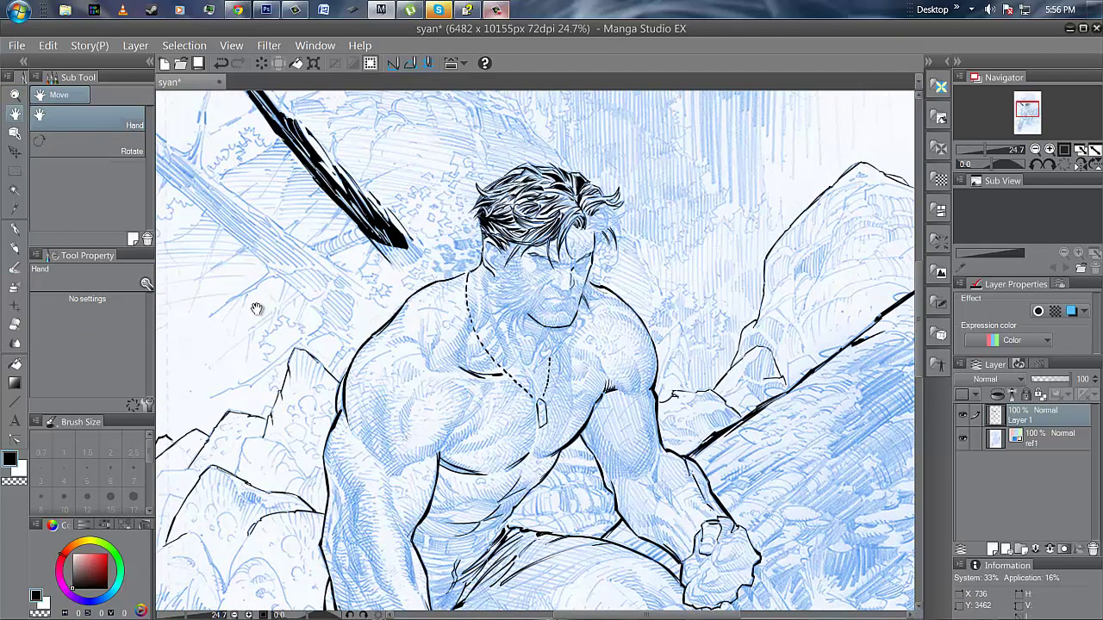
drag(537, 416, 500, 209)
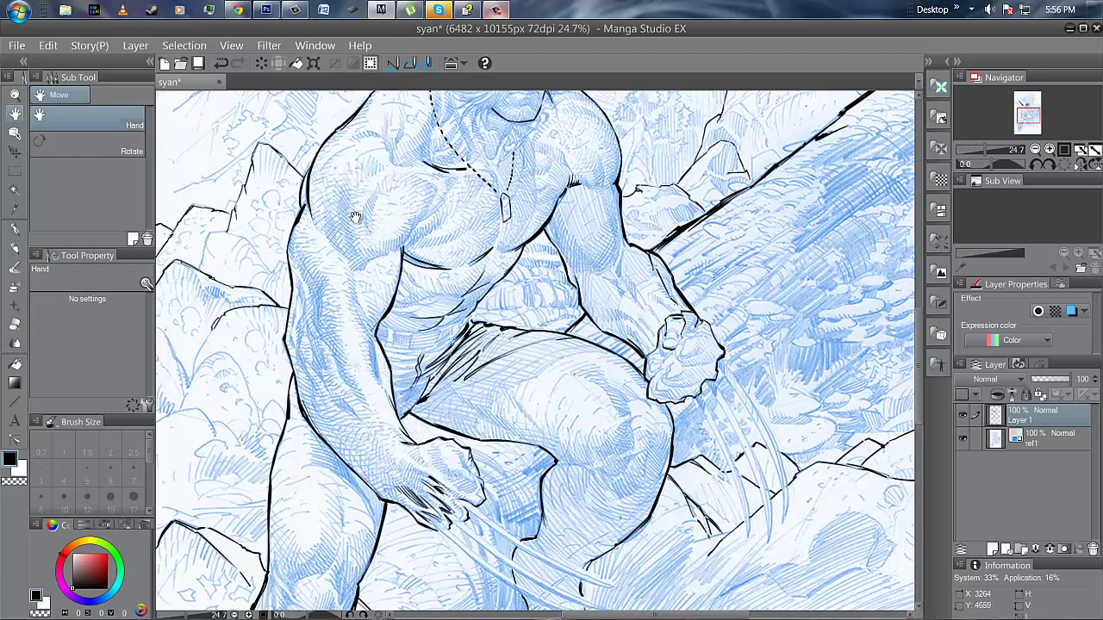
click(15, 229)
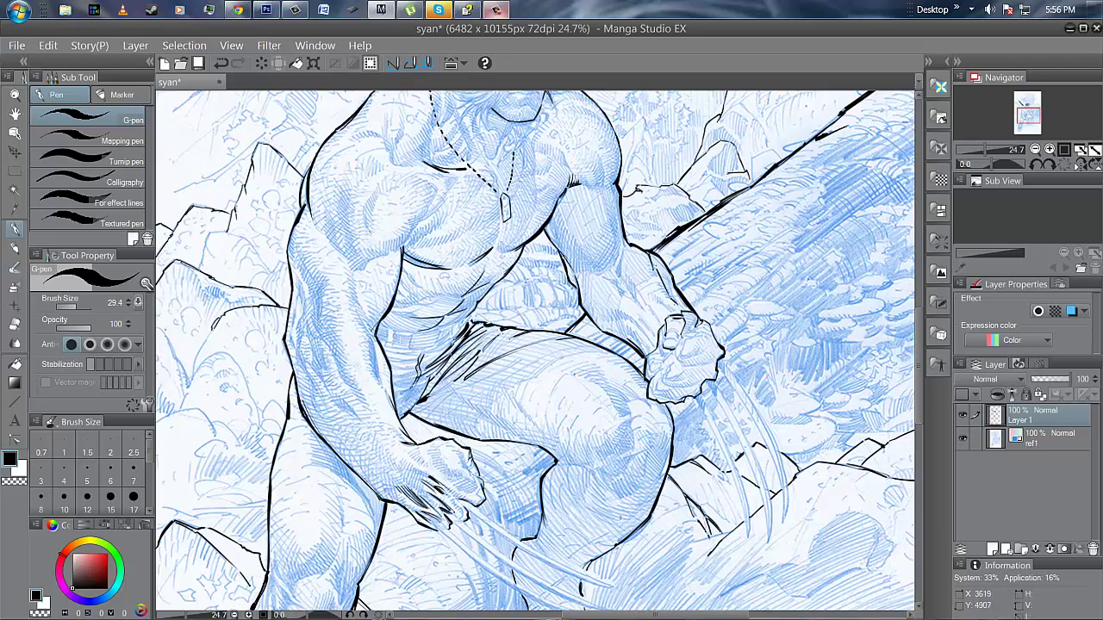
drag(559, 253, 568, 264)
drag(621, 206, 626, 247)
drag(618, 202, 618, 274)
drag(618, 278, 622, 259)
drag(566, 189, 564, 207)
drag(470, 312, 466, 323)
- Try outlining long shadow shapes on the nearer arm with the G-pen and filling them with solid black
mouse_move(303, 225)
mouse_down()
mouse_move(298, 367)
mouse_move(348, 448)
mouse_move(382, 472)
mouse_move(327, 358)
mouse_move(376, 419)
mouse_move(321, 289)
mouse_move(323, 216)
mouse_up()
mouse_move(364, 331)
mouse_down()
mouse_move(376, 368)
mouse_move(365, 329)
mouse_up()
mouse_move(351, 266)
mouse_down()
mouse_move(355, 300)
mouse_move(352, 269)
mouse_up()
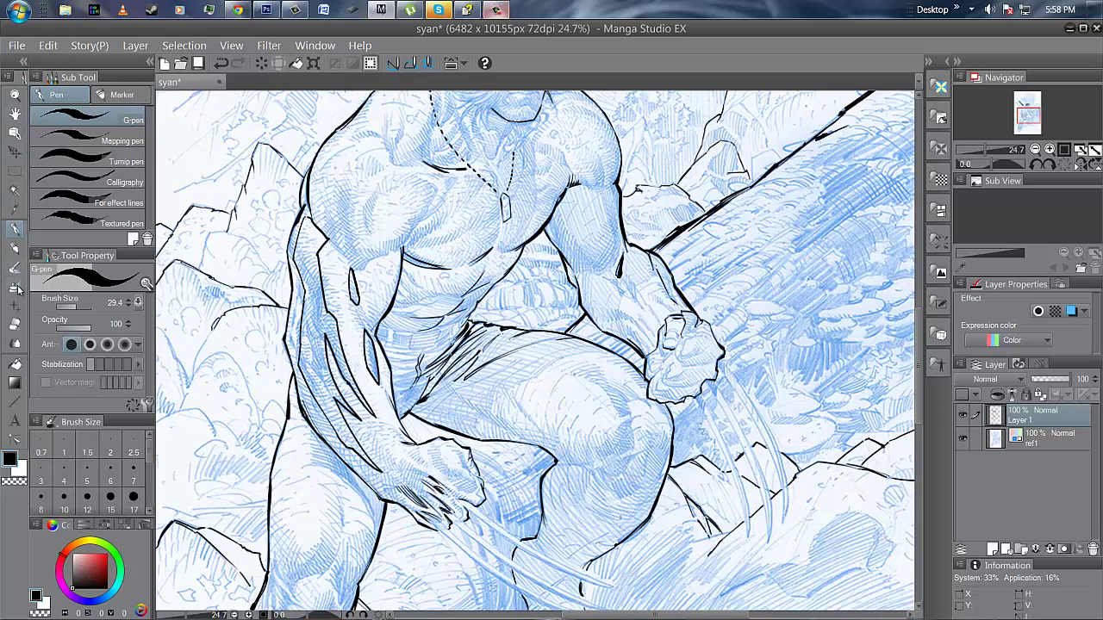
click(16, 363)
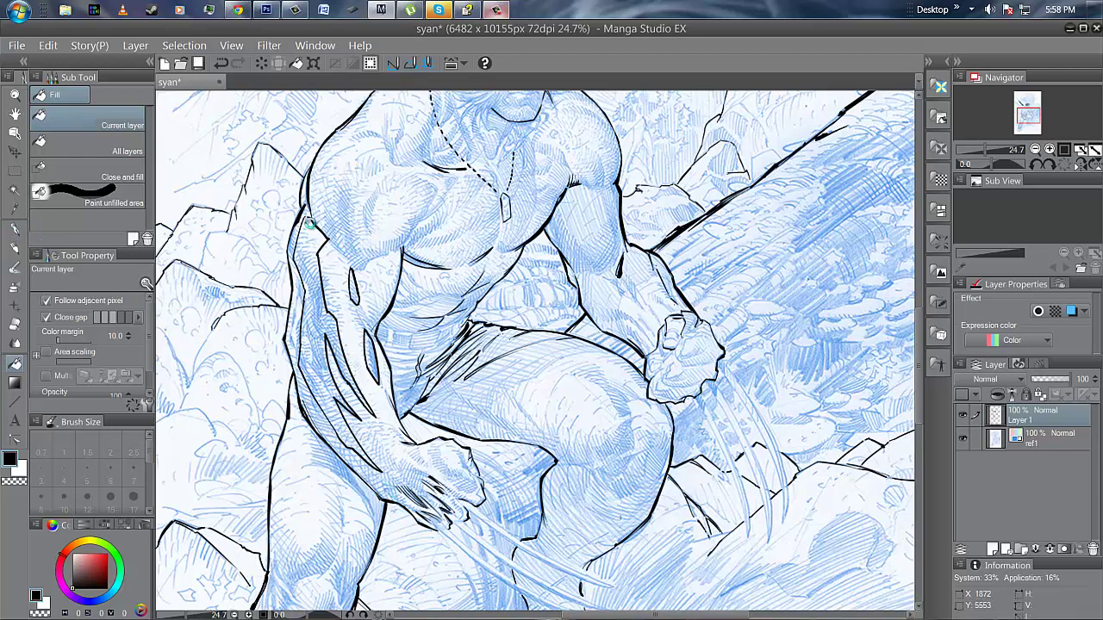
key(p)
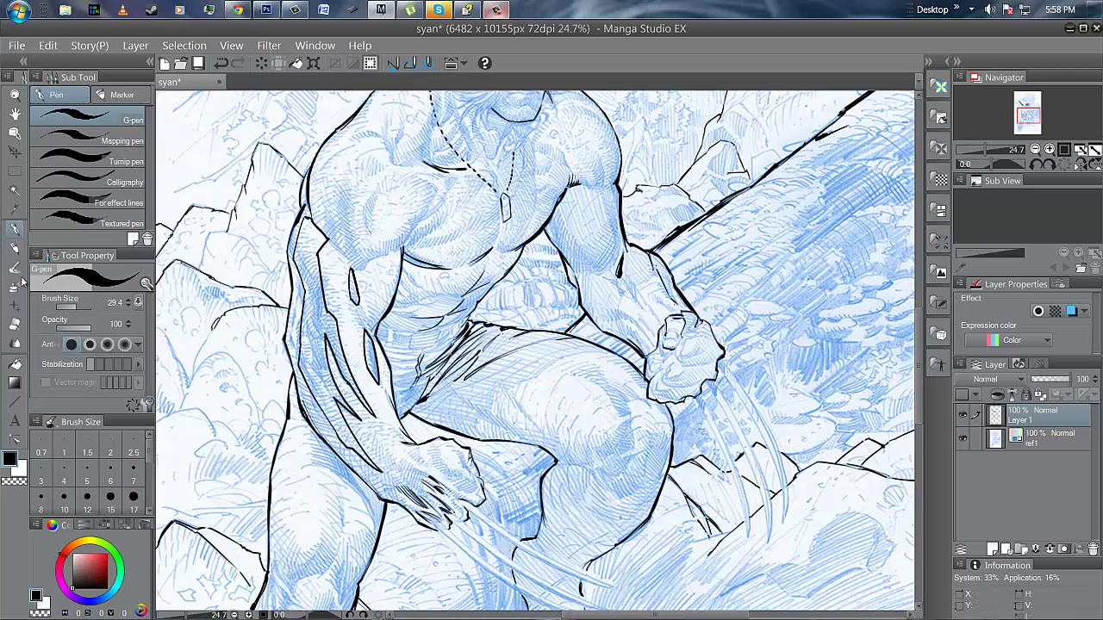
click(17, 363)
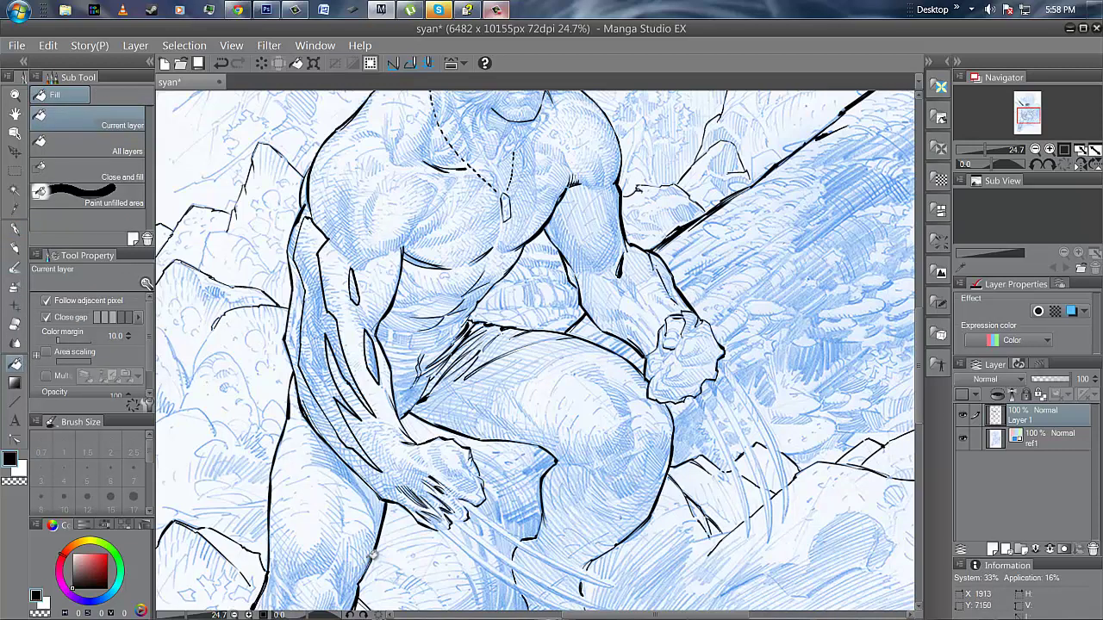
click(320, 343)
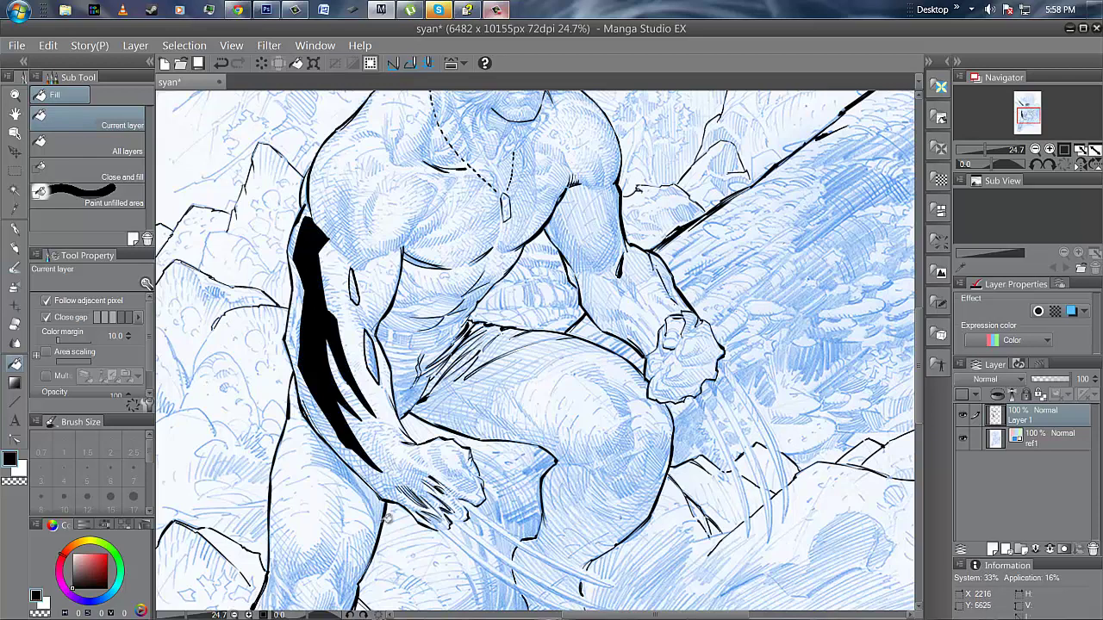
click(375, 351)
click(356, 289)
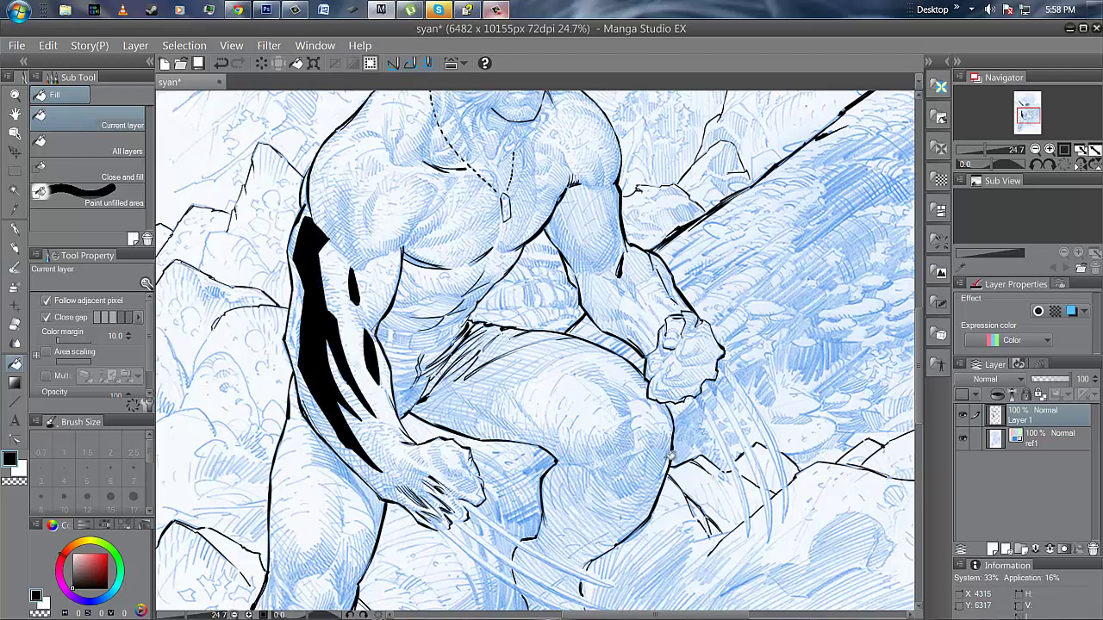
- Undo the black fills and shadow outlines on the nearer arm
key(ctrl+z)
key(ctrl+z)
key(ctrl+z)
key(ctrl+z)
key(ctrl+z)
key(ctrl+z)
key(ctrl+z)
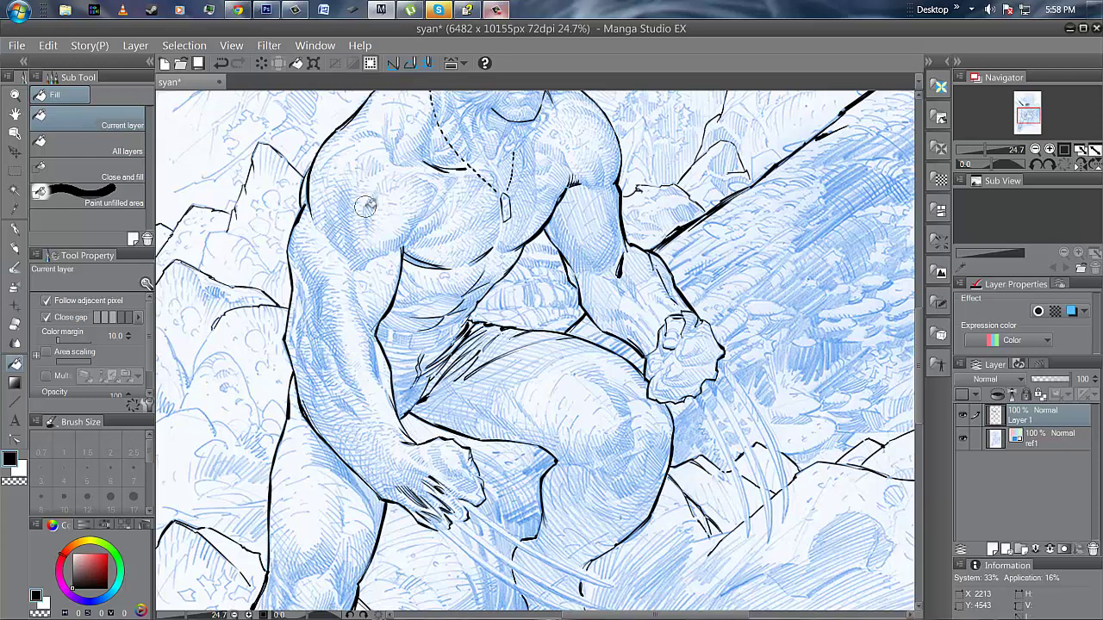
- Ink short muscle contour strokes on both shoulders and beside the neck with the G-pen
click(16, 229)
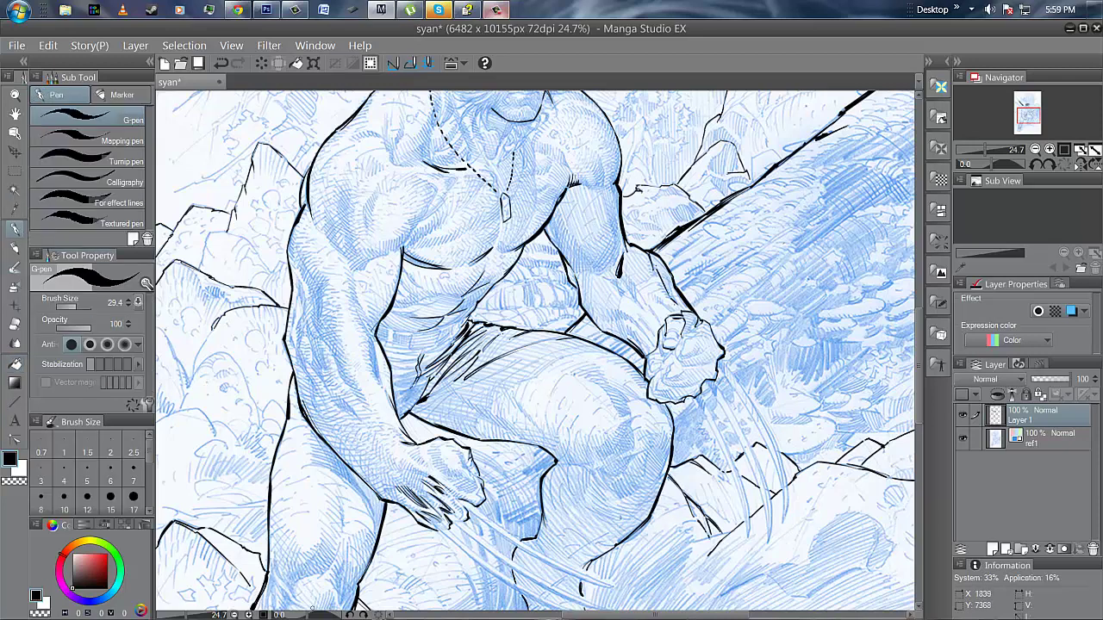
drag(319, 171, 362, 140)
click(15, 113)
drag(457, 175, 419, 315)
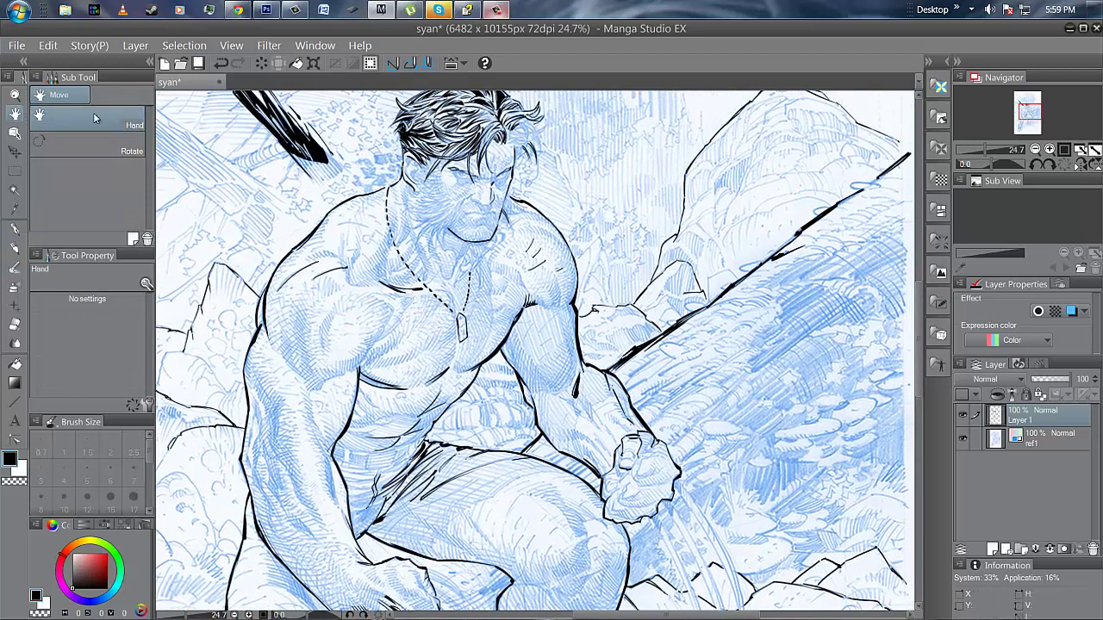
click(14, 229)
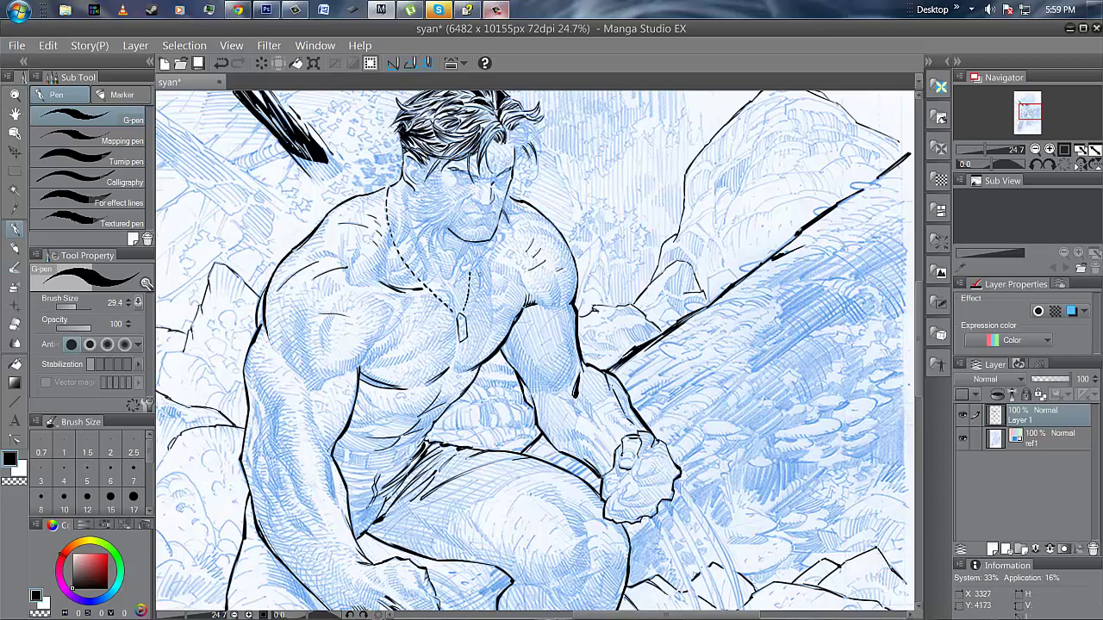
- Ink the first fold lines of the shorts at the waist beside the nearer forearm with the G-pen
click(17, 115)
drag(517, 595, 500, 375)
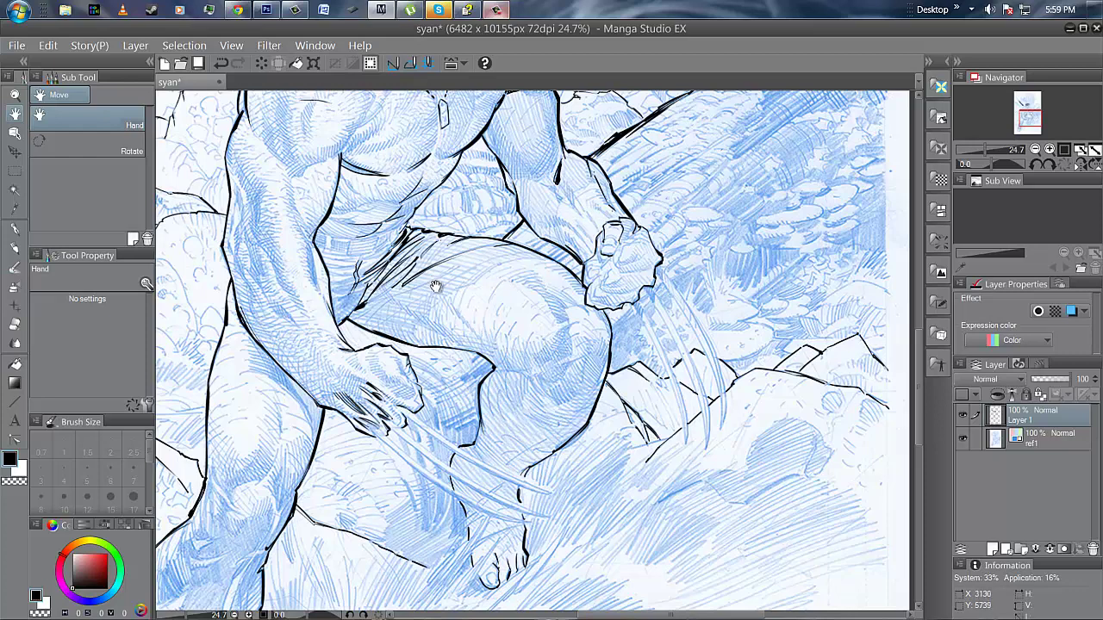
drag(437, 284, 445, 354)
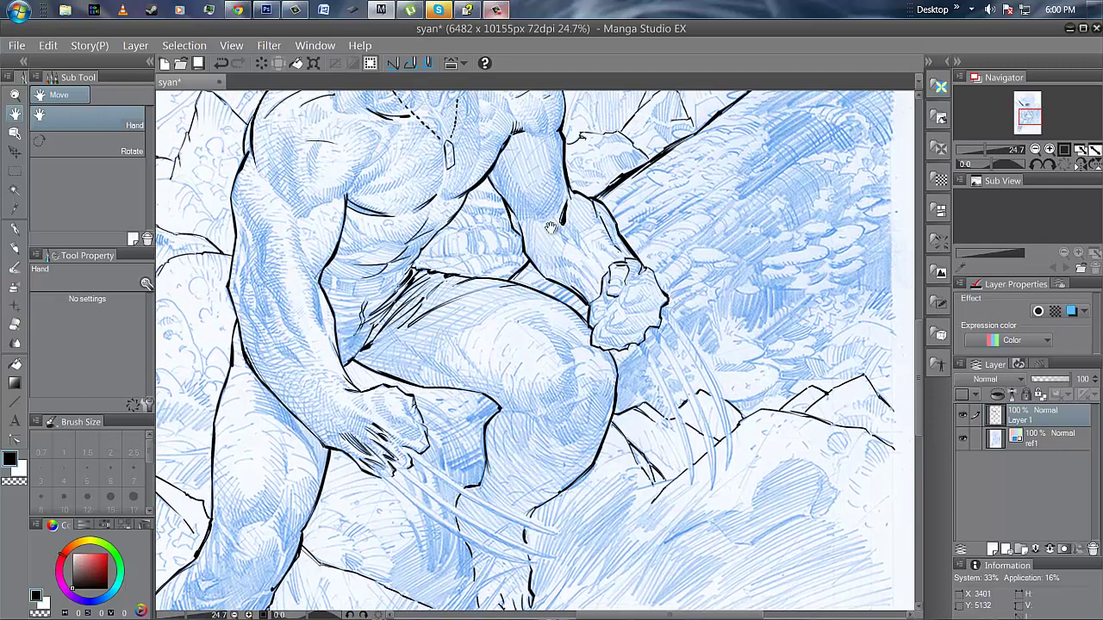
click(16, 95)
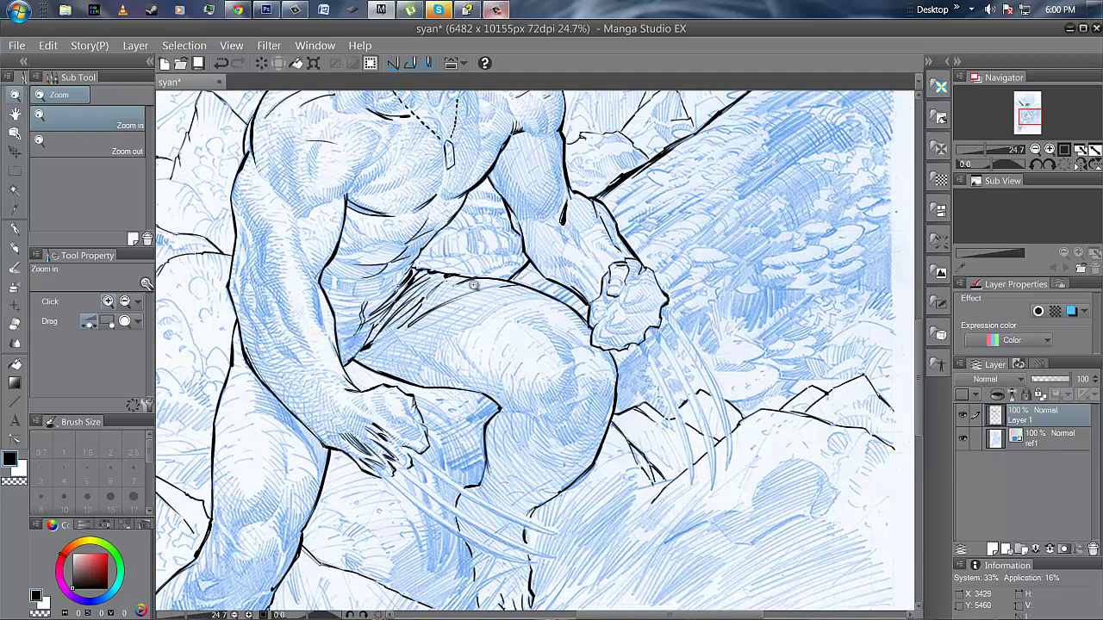
drag(475, 286, 515, 345)
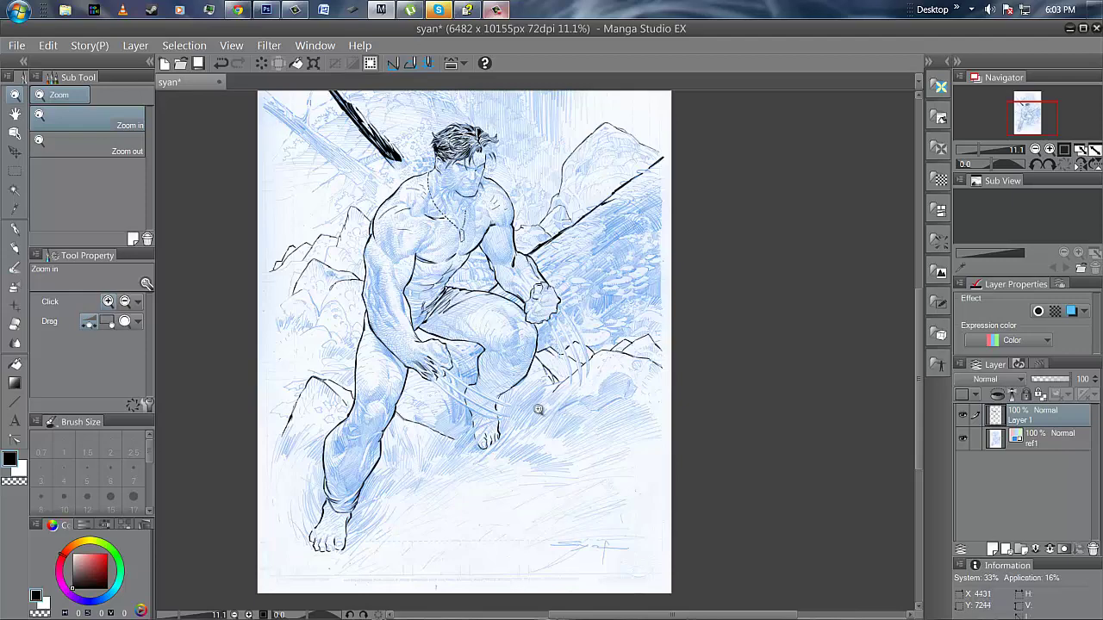
click(440, 329)
click(474, 323)
click(474, 324)
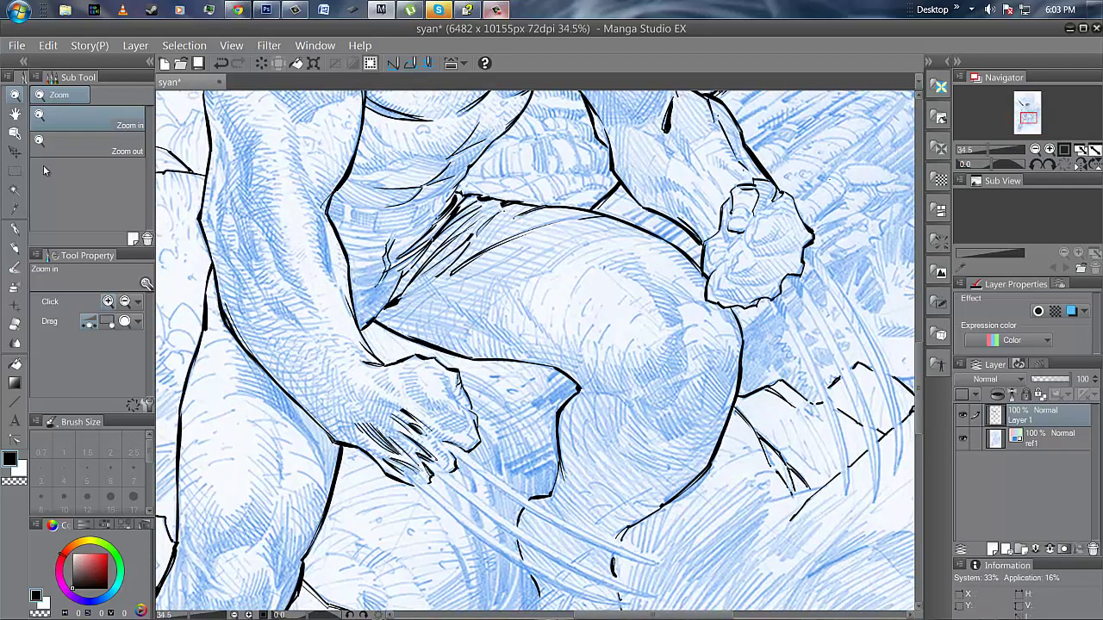
click(16, 229)
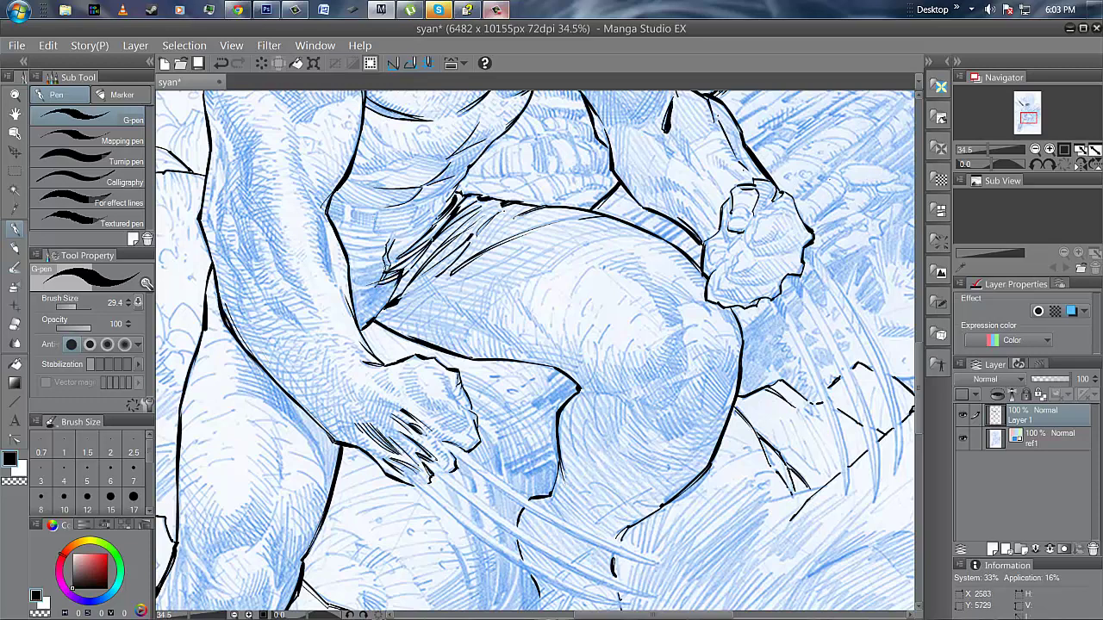
drag(393, 262, 355, 272)
mouse_move(351, 265)
mouse_down()
mouse_move(377, 273)
mouse_move(353, 276)
mouse_move(350, 296)
mouse_up()
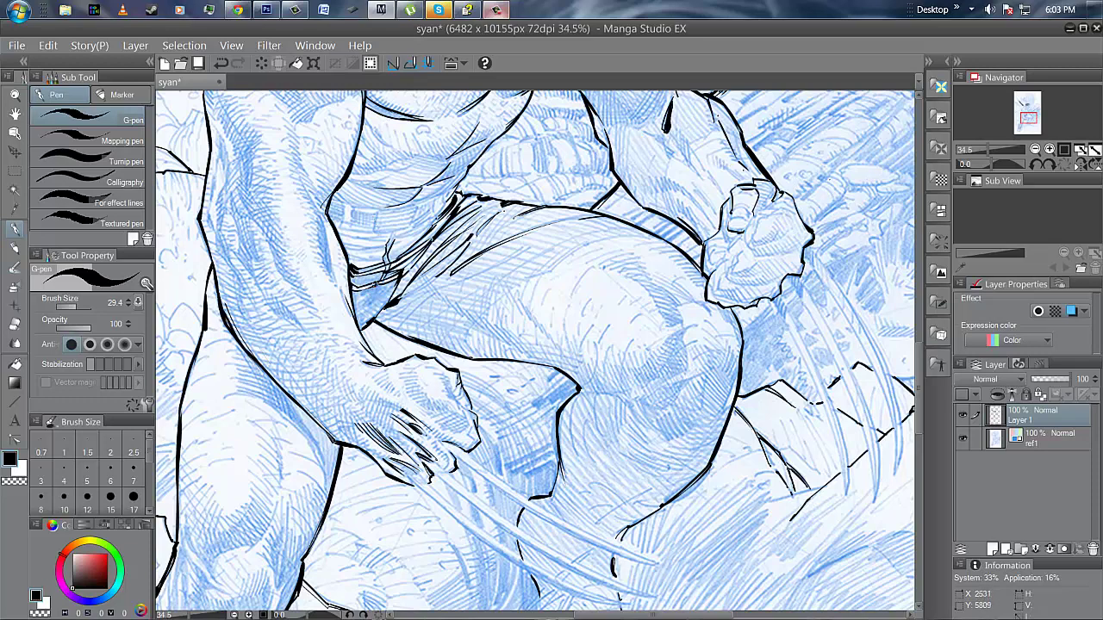
- Add more curved fold lines and denser hatching across the shorts' waist between the forearm and the hip
drag(379, 283, 366, 299)
drag(395, 242, 385, 250)
drag(391, 243, 350, 250)
mouse_move(420, 239)
mouse_down()
mouse_move(362, 260)
mouse_move(407, 254)
mouse_up()
drag(403, 252, 358, 266)
drag(368, 260, 357, 268)
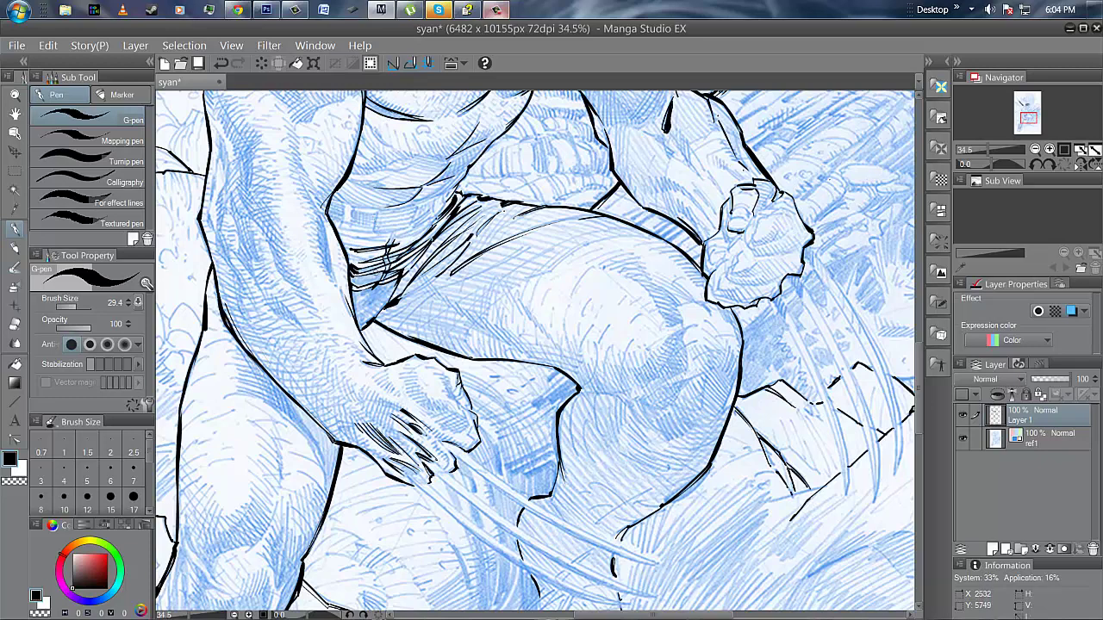
mouse_move(393, 233)
mouse_down()
mouse_move(352, 251)
mouse_move(382, 257)
mouse_up()
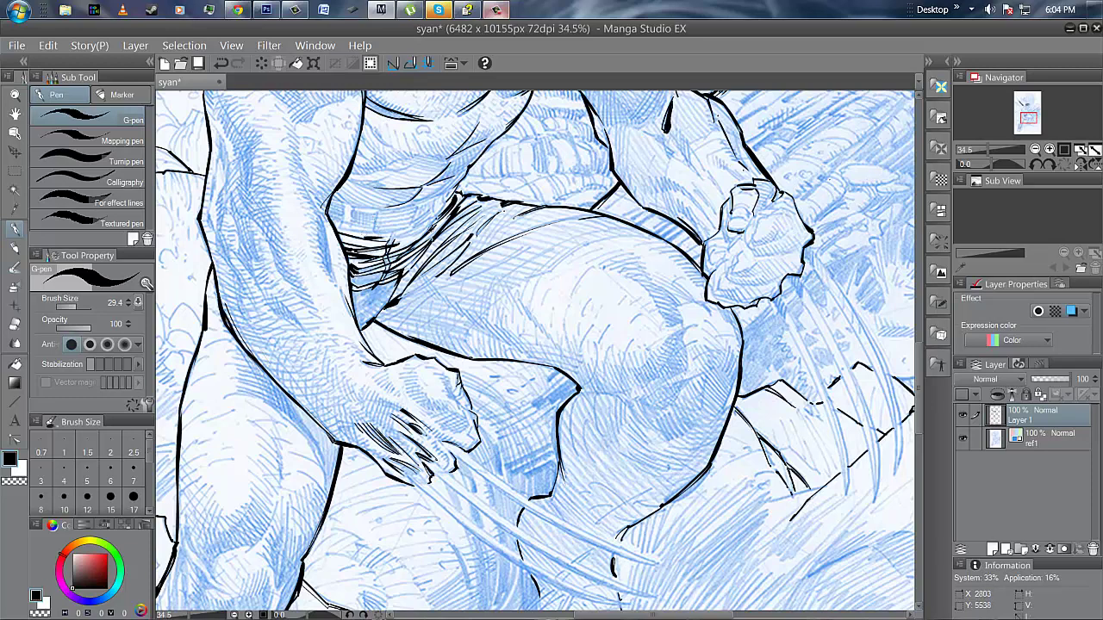
- Ink further fold strokes along the hip crease and thicken the dark shading between the forearm and thigh on the shorts
drag(446, 216, 410, 238)
key(ctrl+z)
drag(445, 216, 404, 235)
drag(384, 271, 378, 281)
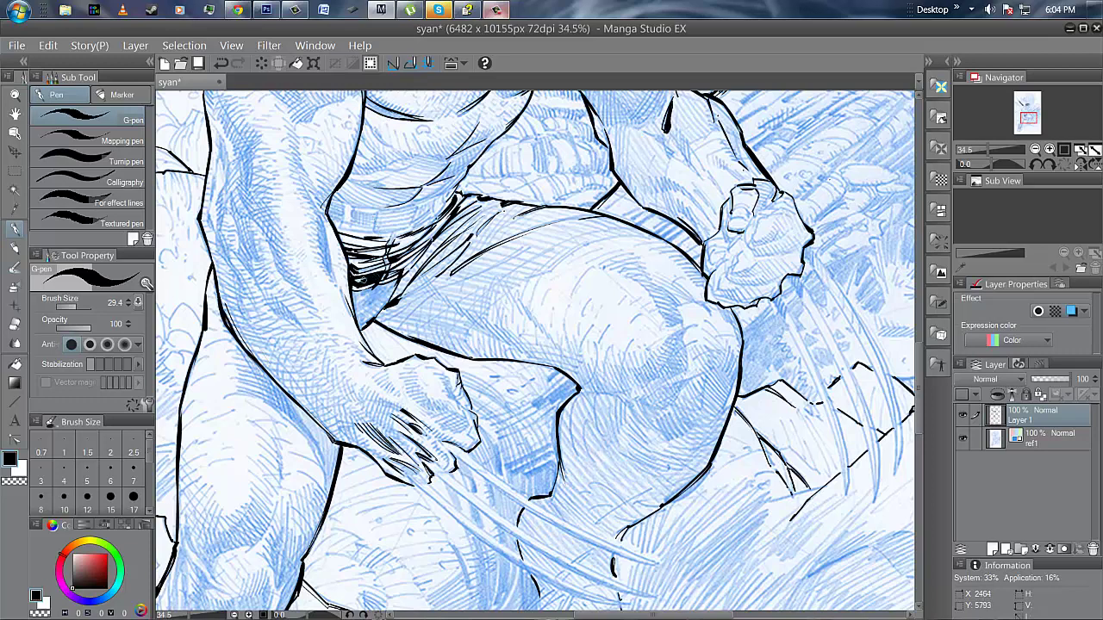
drag(376, 276, 356, 279)
drag(398, 279, 360, 300)
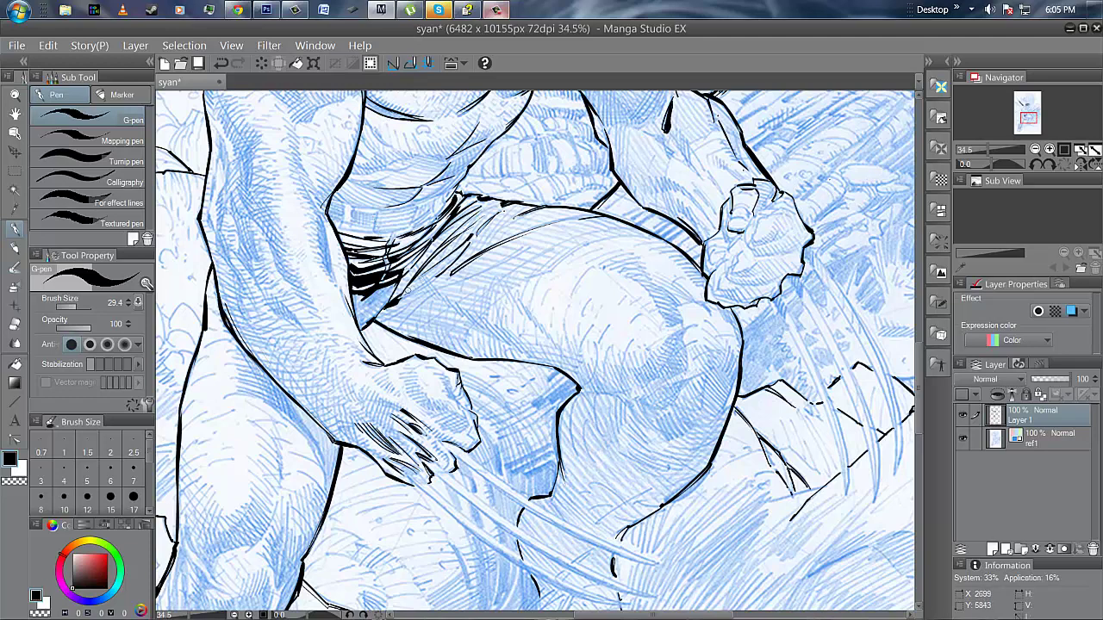
- Ink the thigh crease and outline the shadow wedge where the shorts meet the forearm, with extra fold strokes near the hip
drag(401, 300, 431, 281)
drag(443, 274, 451, 265)
drag(399, 281, 368, 322)
mouse_move(352, 295)
mouse_down()
mouse_move(360, 325)
mouse_move(354, 294)
mouse_up()
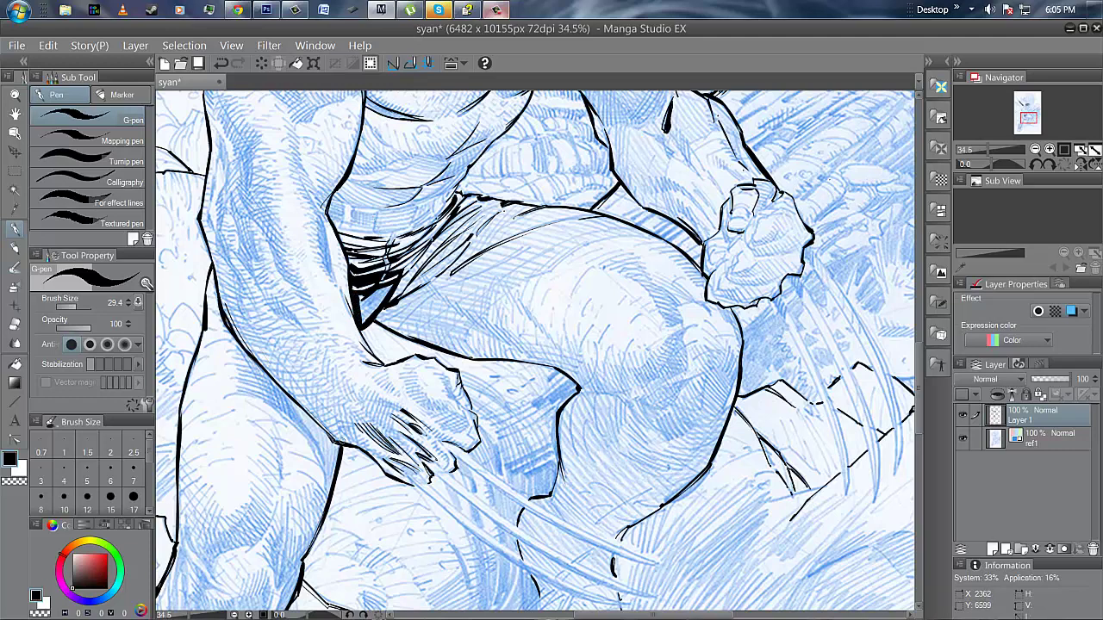
drag(446, 220, 417, 247)
- Fill the shadow wedge of the shorts beside the forearm with solid black on the current layer
click(15, 364)
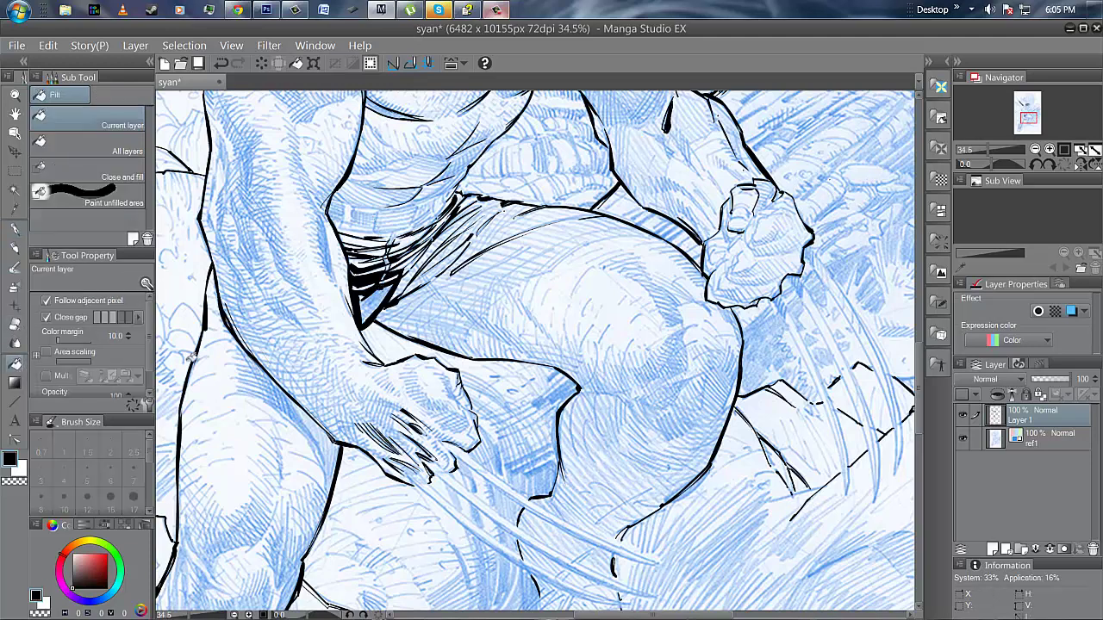
click(365, 314)
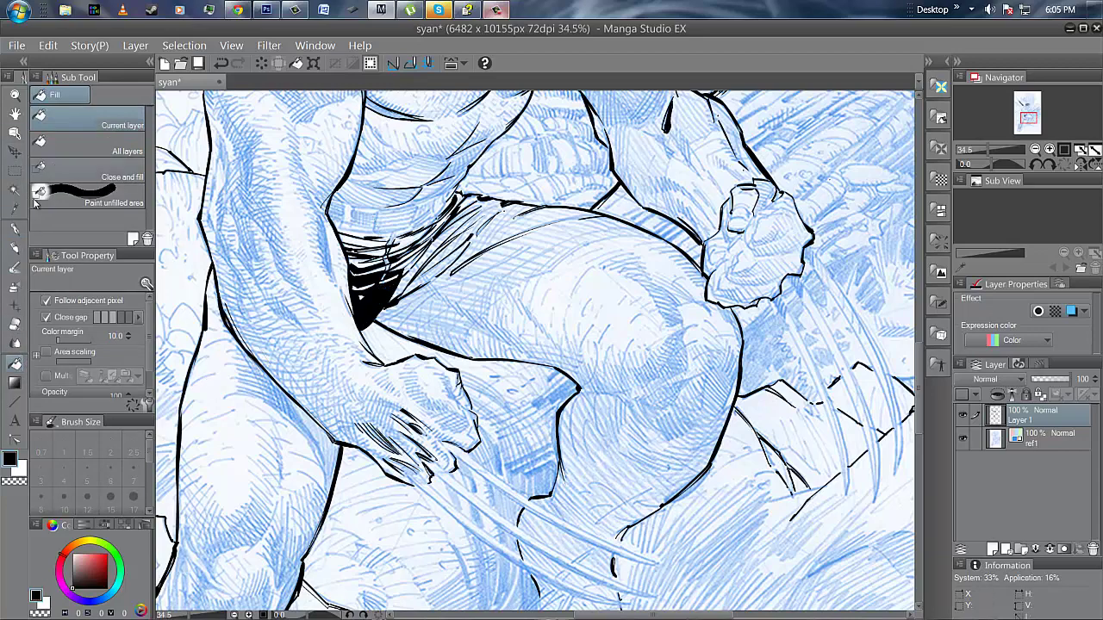
click(17, 230)
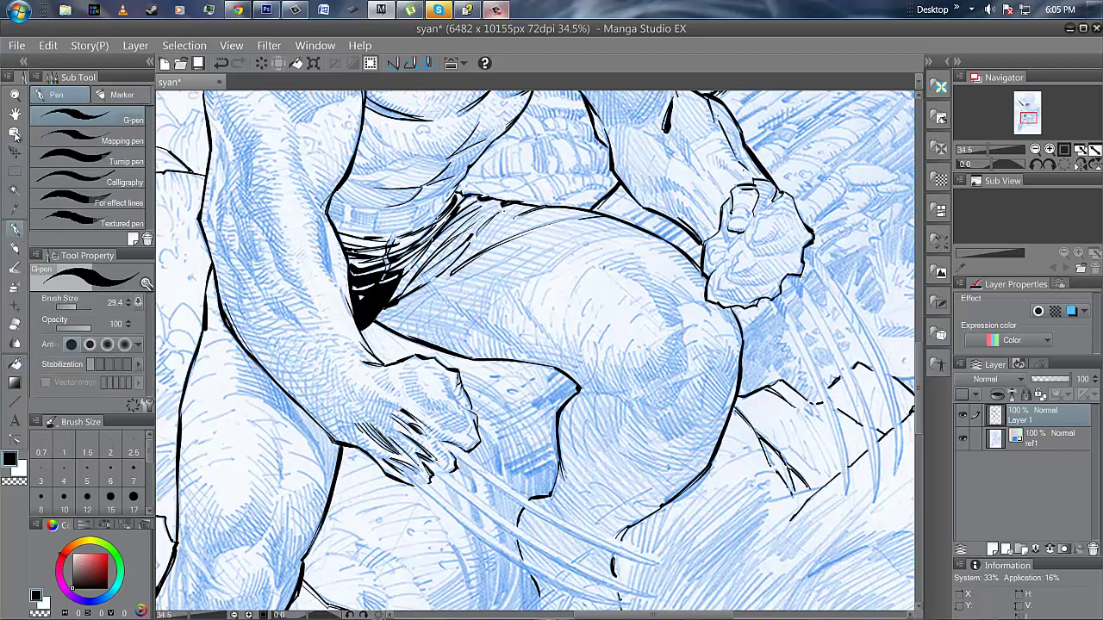
- Ink the first sideburn strokes across the cheek and along the jaw with the G-pen
click(14, 95)
alt+click(525, 382)
drag(491, 365, 520, 365)
alt+click(486, 379)
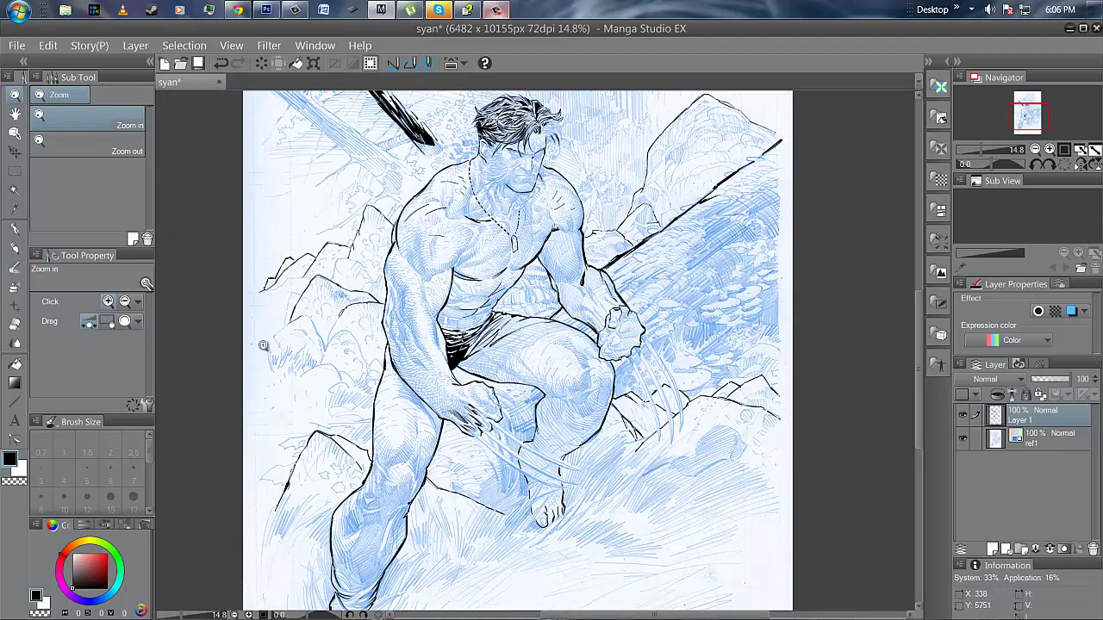
click(497, 170)
click(529, 185)
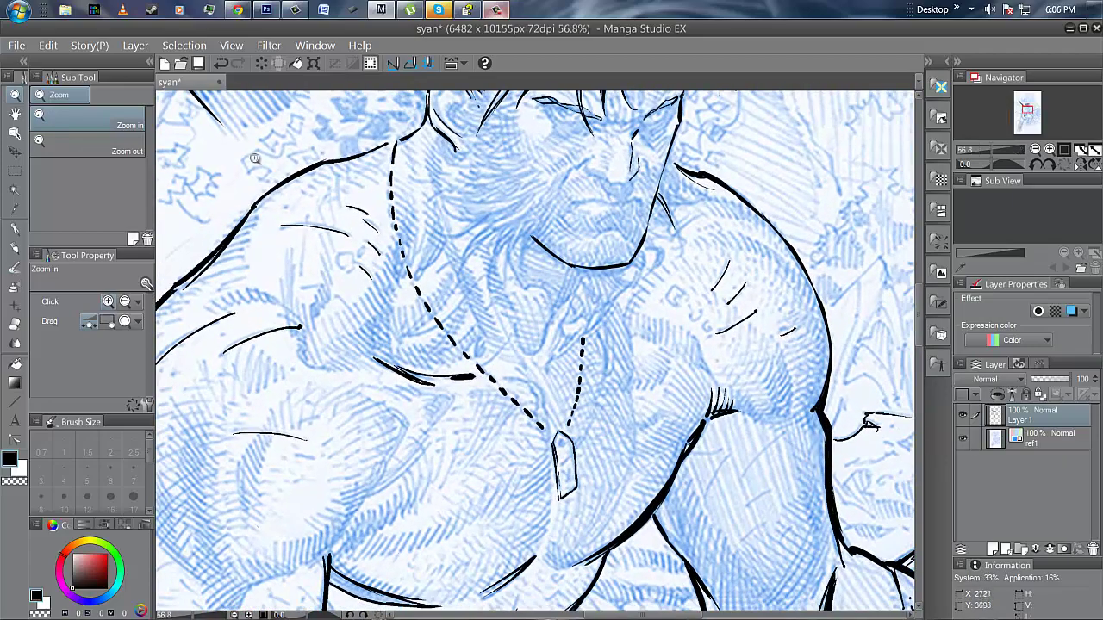
click(15, 229)
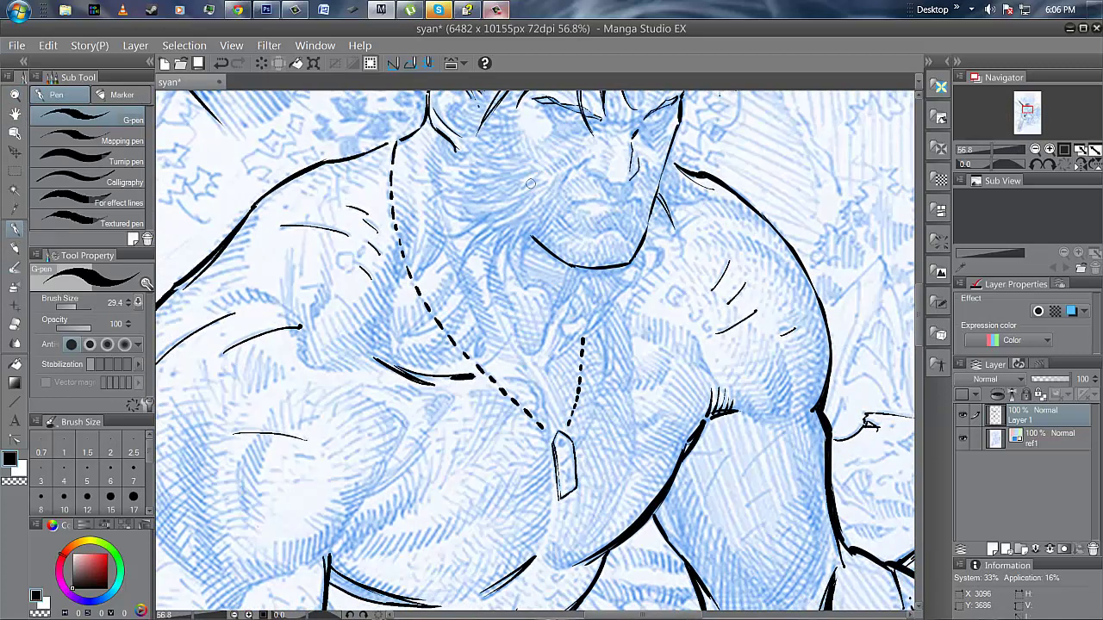
mouse_move(535, 180)
mouse_down()
mouse_move(507, 196)
mouse_move(546, 181)
mouse_move(476, 203)
mouse_up()
mouse_move(548, 183)
mouse_down()
mouse_move(478, 242)
mouse_move(460, 274)
mouse_up()
mouse_move(518, 211)
mouse_down()
mouse_move(464, 250)
mouse_move(450, 292)
mouse_up()
drag(475, 249, 452, 302)
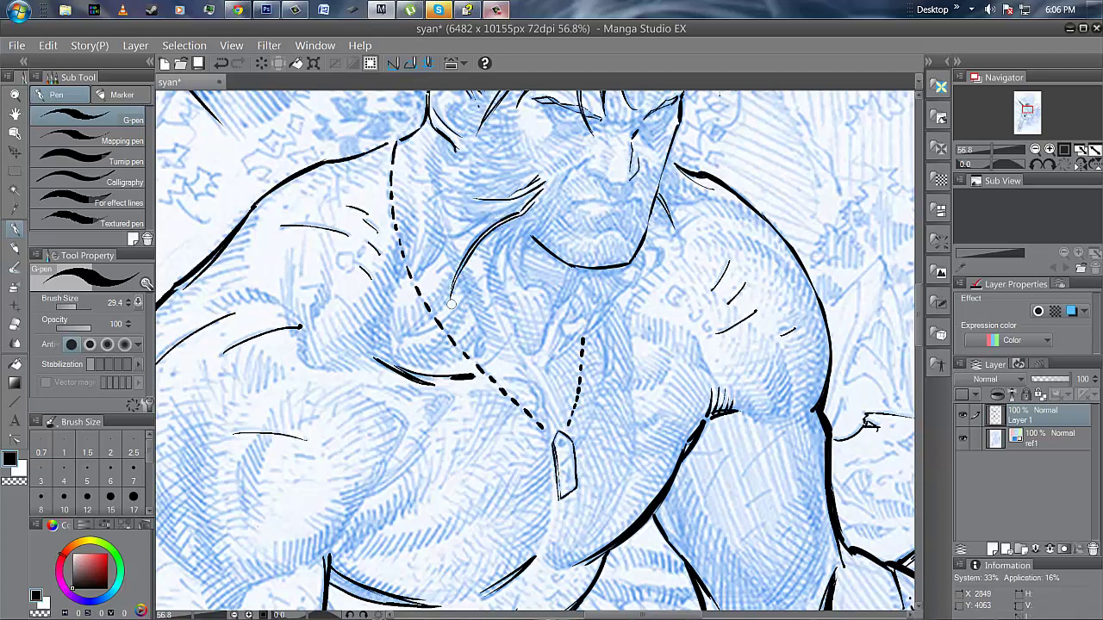
- Undo the last jaw strokes and re-ink them as tapered whisker tufts pointing down from the jaw
key(ctrl+z)
key(ctrl+z)
key(ctrl+z)
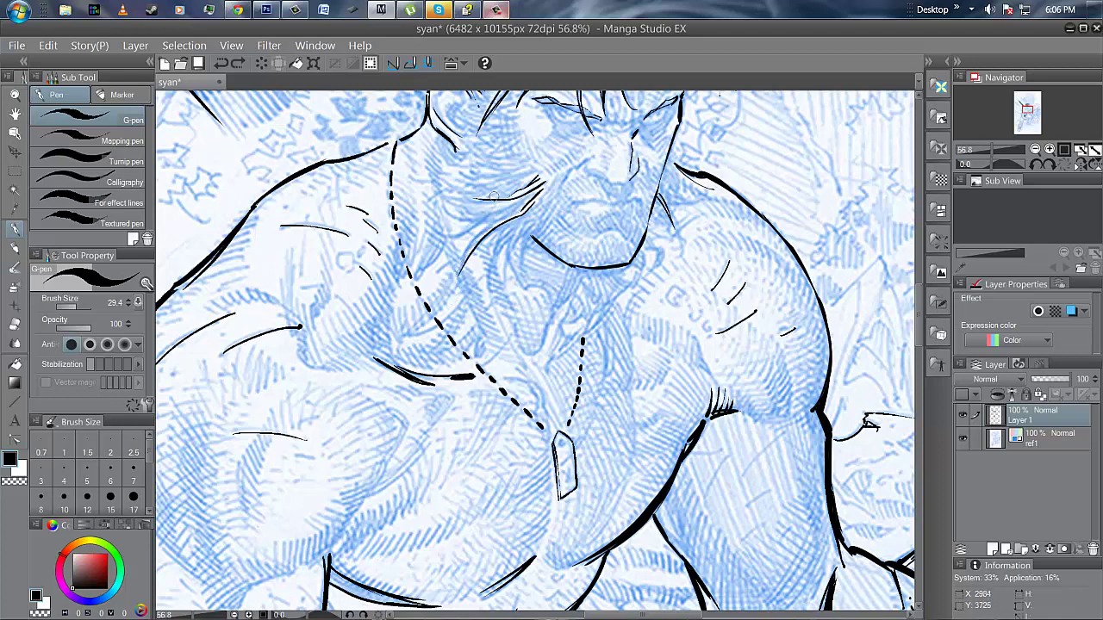
drag(520, 203, 457, 270)
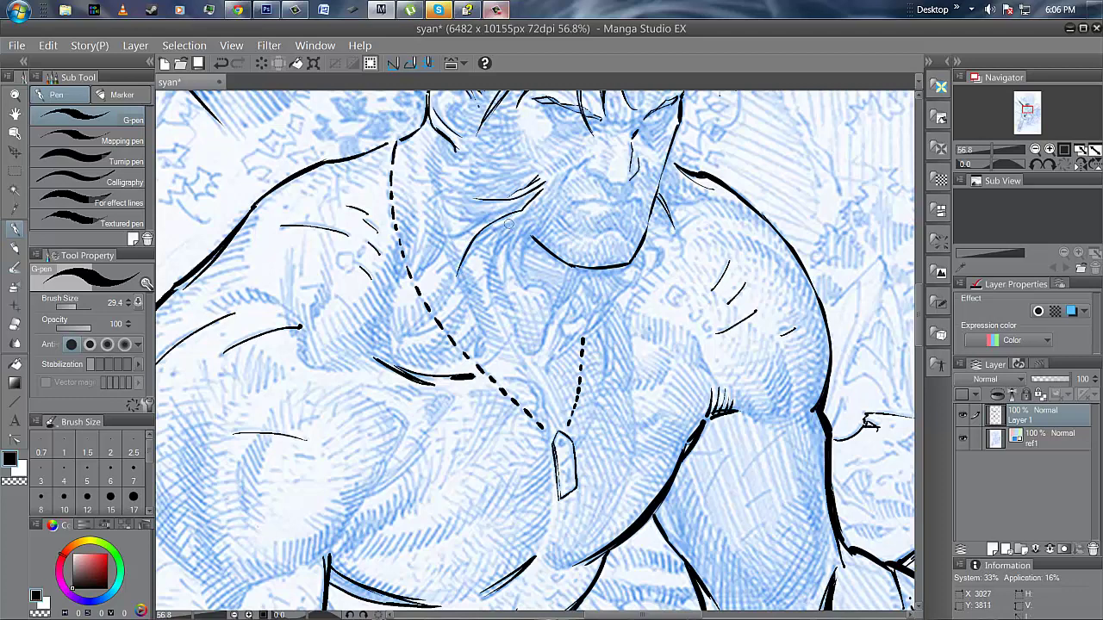
drag(517, 216, 457, 265)
drag(512, 219, 468, 267)
drag(510, 221, 488, 288)
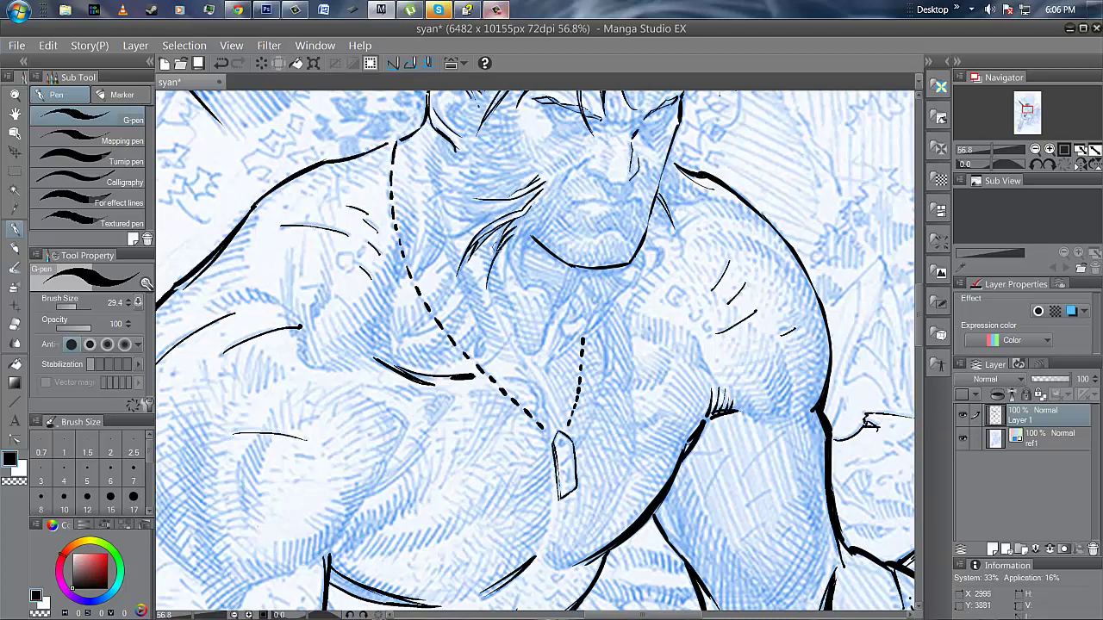
mouse_move(497, 247)
mouse_down()
mouse_move(491, 263)
mouse_move(505, 259)
mouse_move(503, 273)
mouse_up()
drag(529, 226, 518, 271)
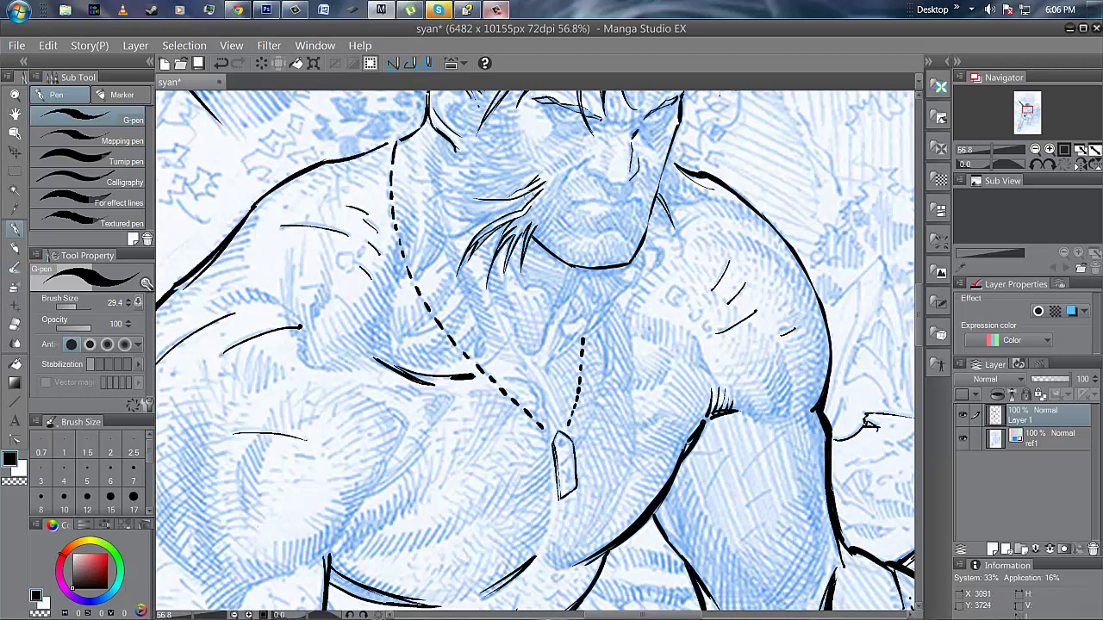
- Add longer whisker strokes sweeping from the cheek towards the neck, redoing the upper curved stroke
drag(495, 209, 440, 240)
drag(519, 198, 500, 218)
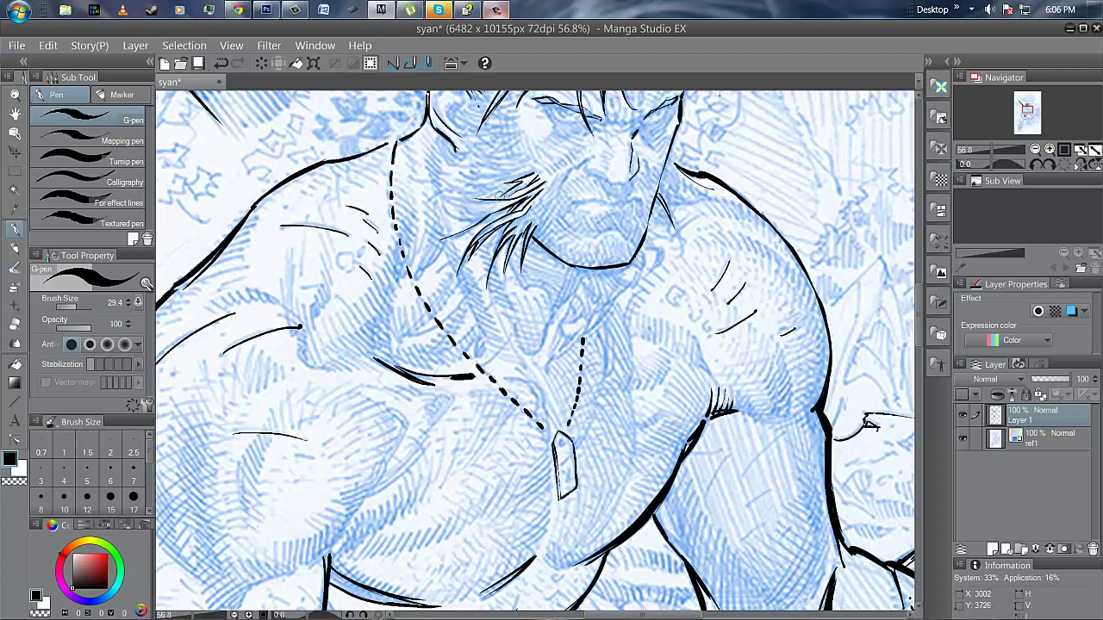
drag(521, 186, 505, 198)
drag(447, 187, 489, 208)
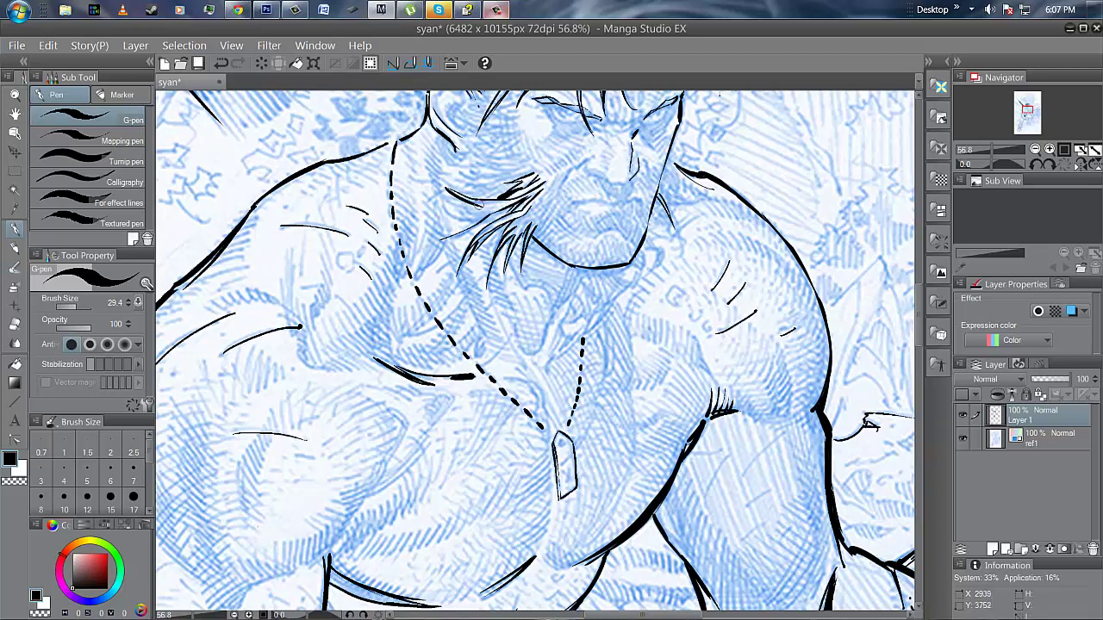
key(ctrl+z)
mouse_move(443, 182)
mouse_down()
mouse_move(492, 207)
mouse_move(445, 199)
mouse_move(486, 211)
mouse_up()
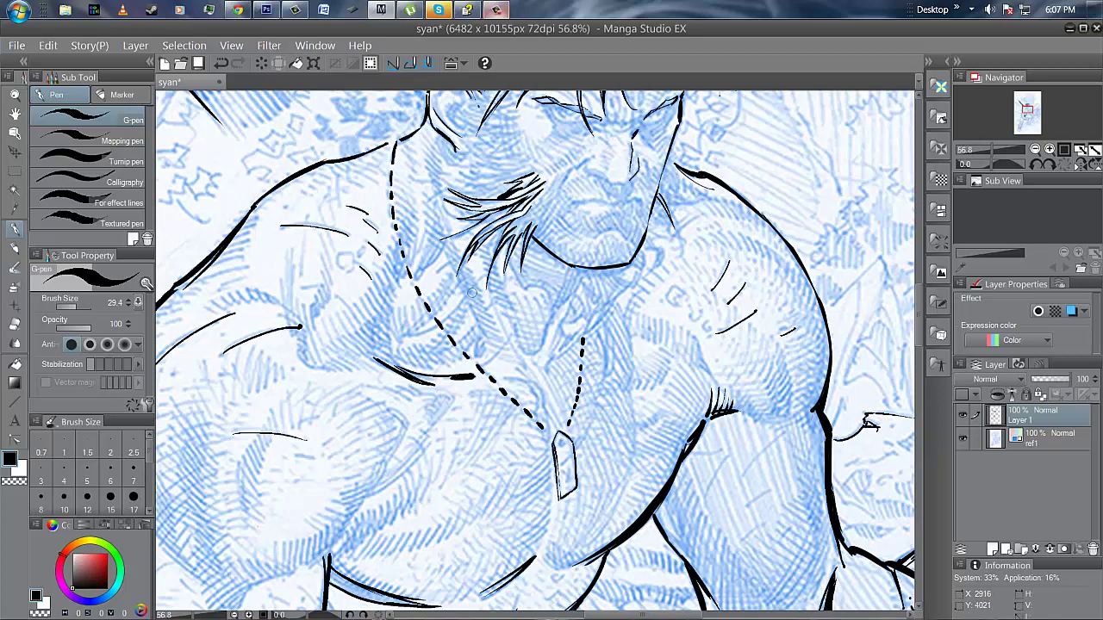
- Thicken the middle of the sideburn with dense black strokes and add whisker tips at its upper edge
drag(488, 221, 441, 239)
drag(531, 170, 505, 180)
drag(521, 179, 482, 202)
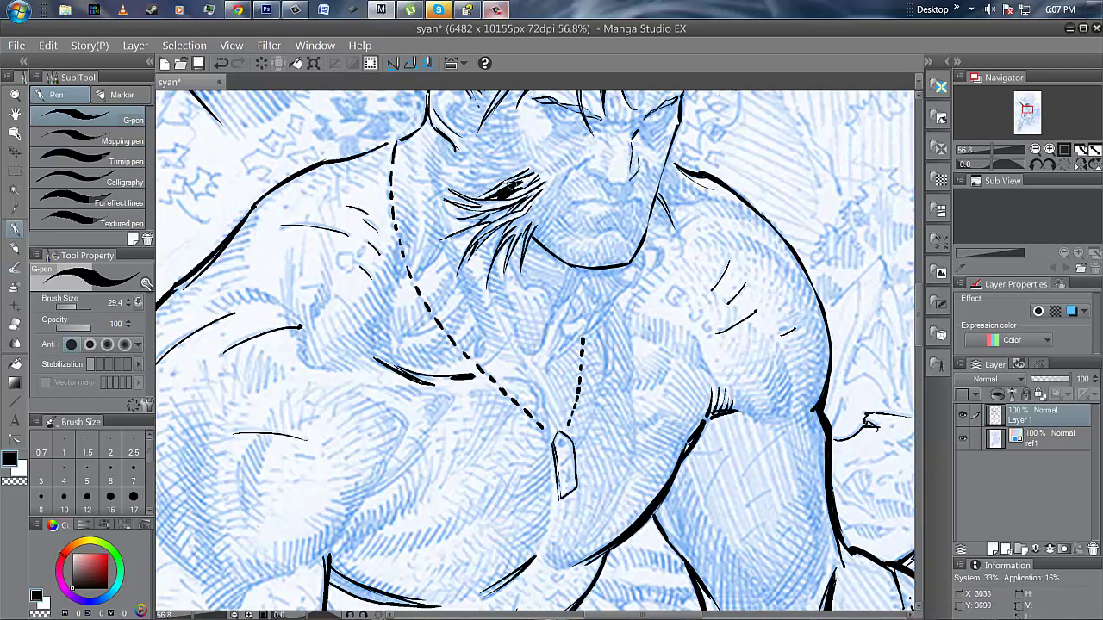
drag(498, 189, 479, 201)
drag(538, 170, 525, 183)
mouse_move(462, 167)
mouse_down()
mouse_move(497, 178)
mouse_move(445, 171)
mouse_move(481, 182)
mouse_move(459, 186)
mouse_move(489, 185)
mouse_move(467, 192)
mouse_up()
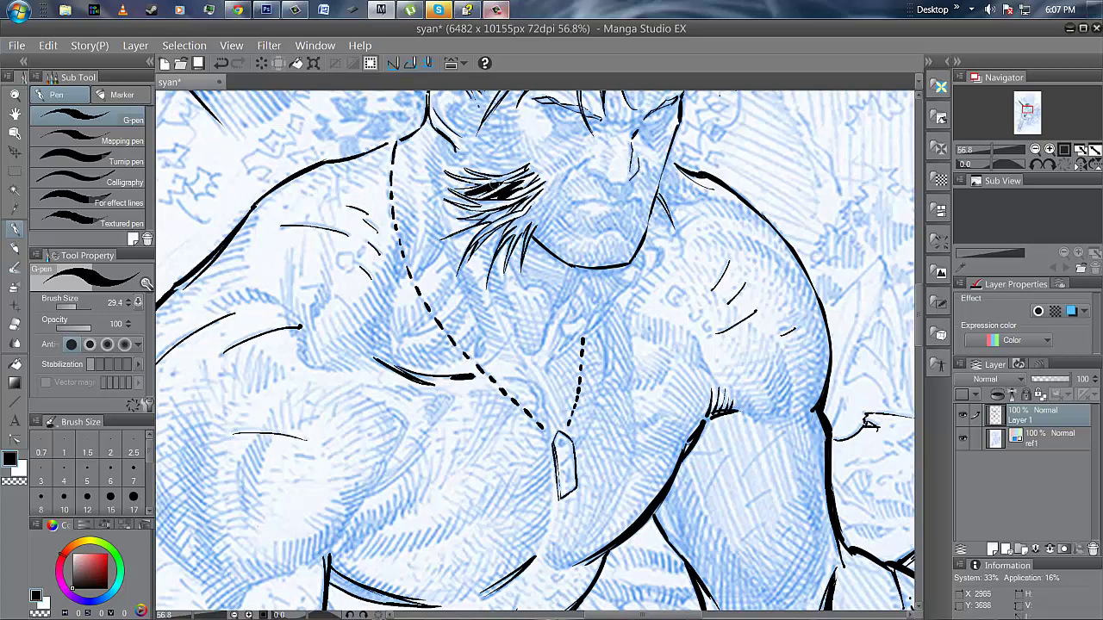
- Darken the lower whisker tufts and extend the sideburn up towards the ear with tapered strokes
drag(529, 167, 492, 187)
mouse_move(533, 212)
mouse_down()
mouse_move(500, 245)
mouse_move(517, 234)
mouse_up()
drag(474, 244, 462, 271)
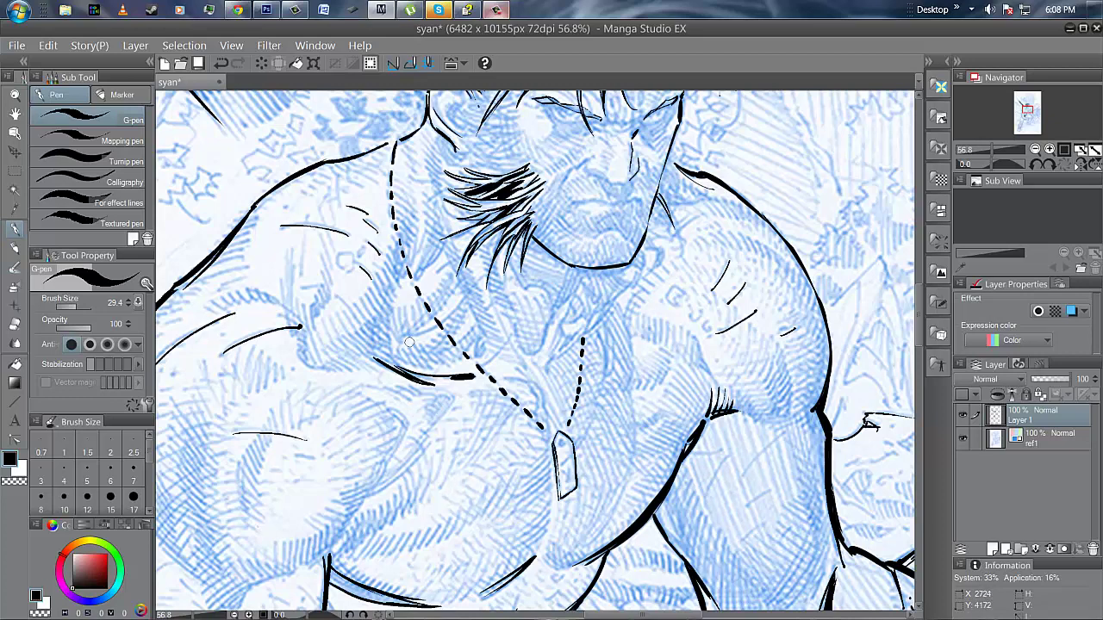
mouse_move(515, 169)
mouse_down()
mouse_move(463, 157)
mouse_move(488, 164)
mouse_move(484, 177)
mouse_move(497, 174)
mouse_move(471, 139)
mouse_move(472, 164)
mouse_move(465, 150)
mouse_up()
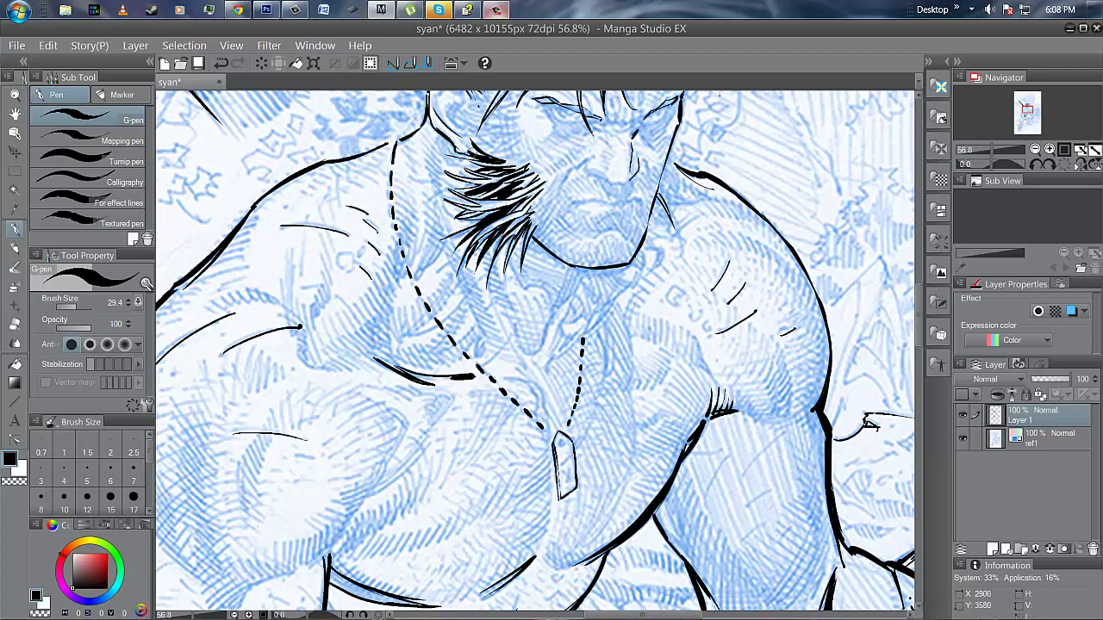
drag(479, 167, 441, 163)
drag(525, 234, 510, 267)
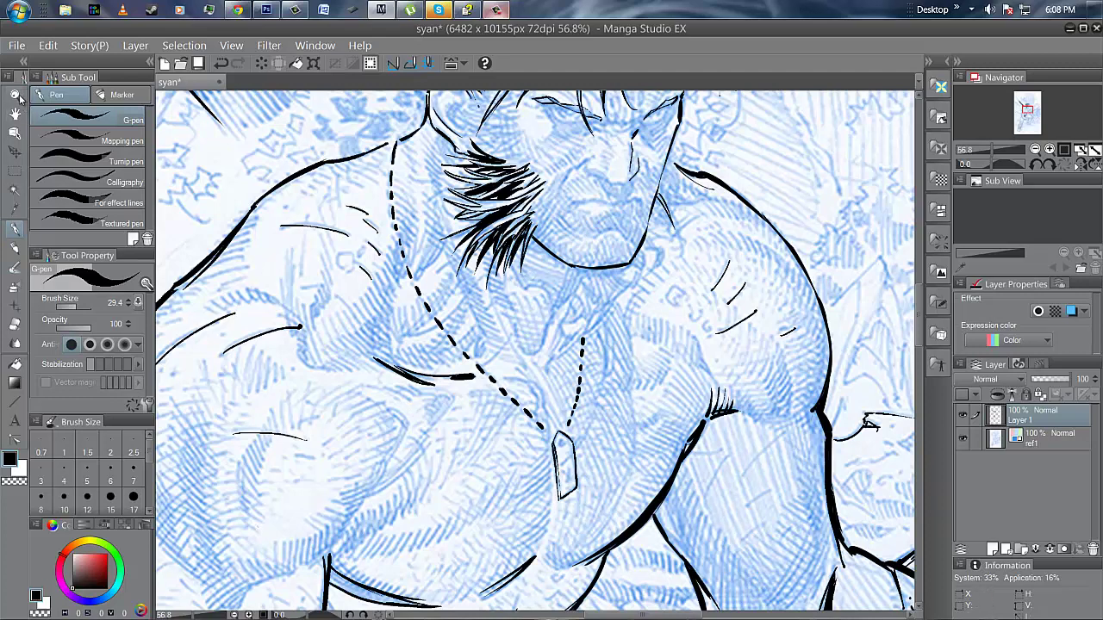
- Ink additional G-pen strands in the front of the hair above the forehead and temple
key(ctrl+space)
drag(586, 268, 554, 269)
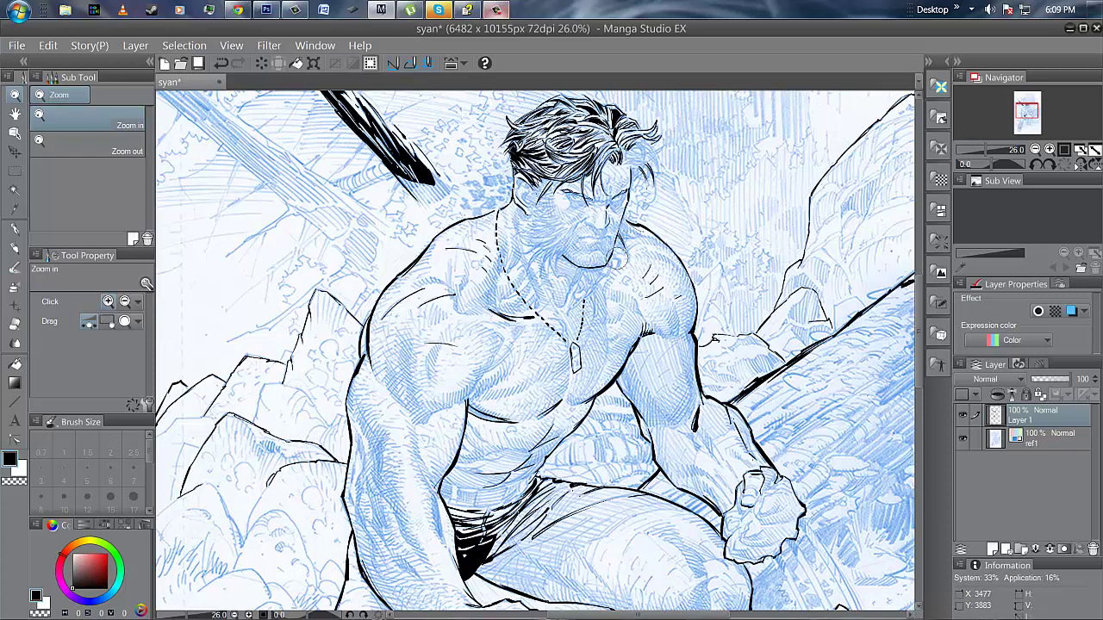
click(16, 229)
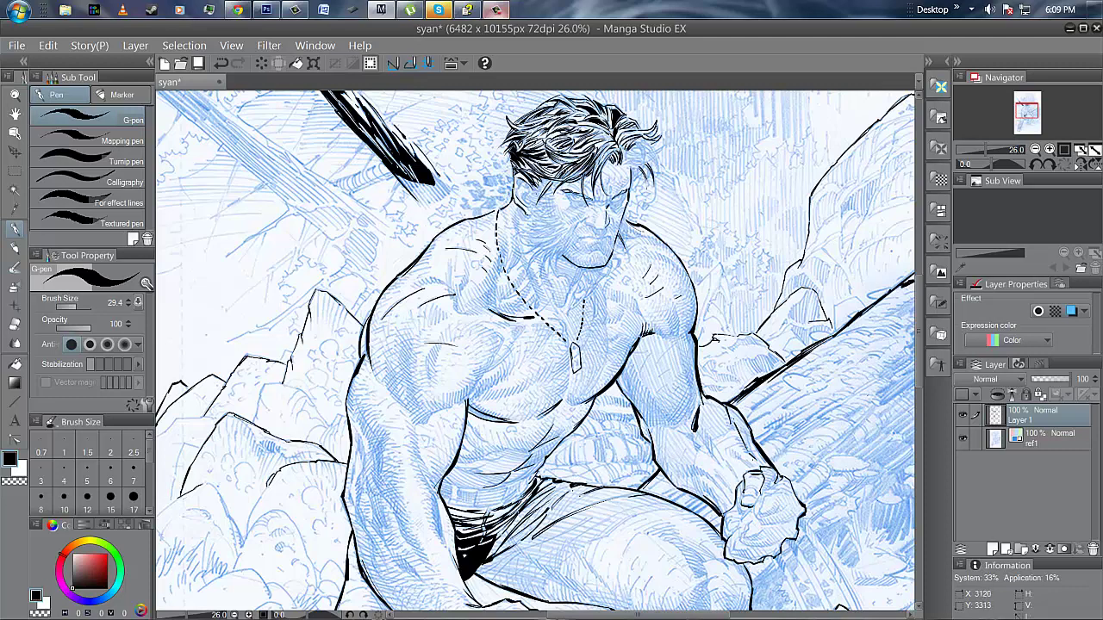
drag(560, 179, 589, 156)
drag(548, 188, 556, 178)
drag(612, 147, 591, 198)
- Add short black strands across the crown and front curls of the hair
drag(548, 121, 525, 131)
drag(593, 122, 577, 129)
mouse_move(595, 122)
mouse_down()
mouse_move(579, 131)
mouse_move(603, 141)
mouse_move(589, 140)
mouse_up()
drag(614, 135, 579, 146)
mouse_move(598, 135)
mouse_down()
mouse_move(581, 145)
mouse_move(592, 144)
mouse_up()
mouse_move(604, 139)
mouse_down()
mouse_move(594, 144)
mouse_move(621, 134)
mouse_up()
mouse_move(635, 128)
mouse_down()
mouse_move(623, 134)
mouse_move(645, 132)
mouse_move(619, 137)
mouse_move(620, 153)
mouse_move(632, 148)
mouse_move(623, 153)
mouse_up()
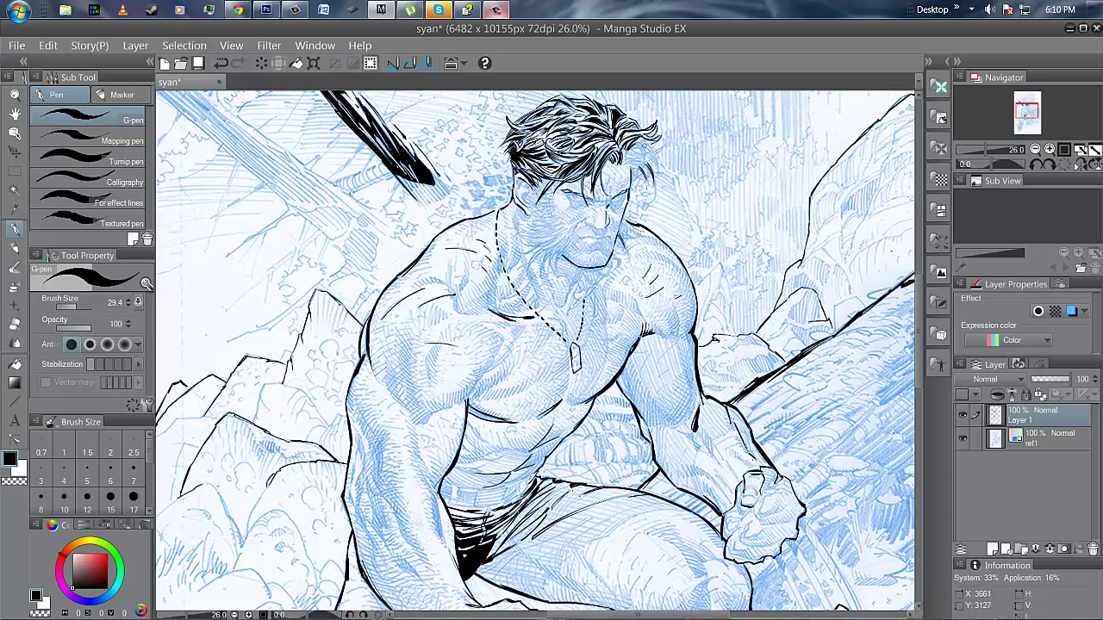
- Deepen the blacks in the side and front hair, around the ear and at the top of the farther fist
drag(521, 152, 523, 142)
drag(557, 150, 582, 151)
drag(617, 143, 622, 164)
mouse_move(742, 493)
mouse_down()
mouse_move(744, 507)
mouse_move(768, 492)
mouse_move(763, 480)
mouse_up()
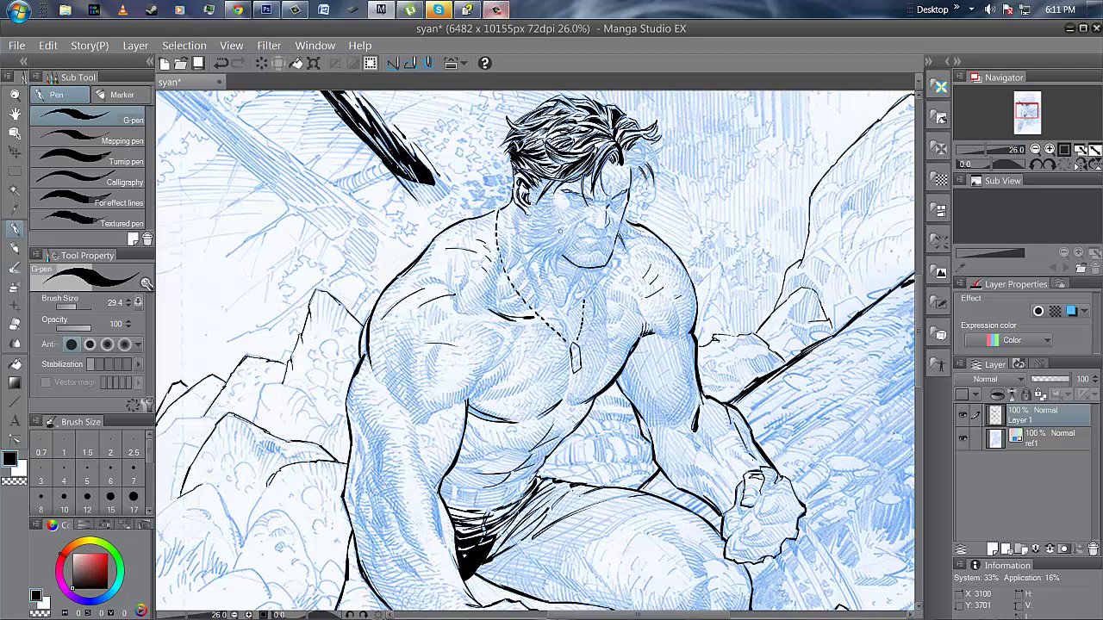
drag(520, 175, 514, 196)
drag(514, 185, 514, 203)
key(/)
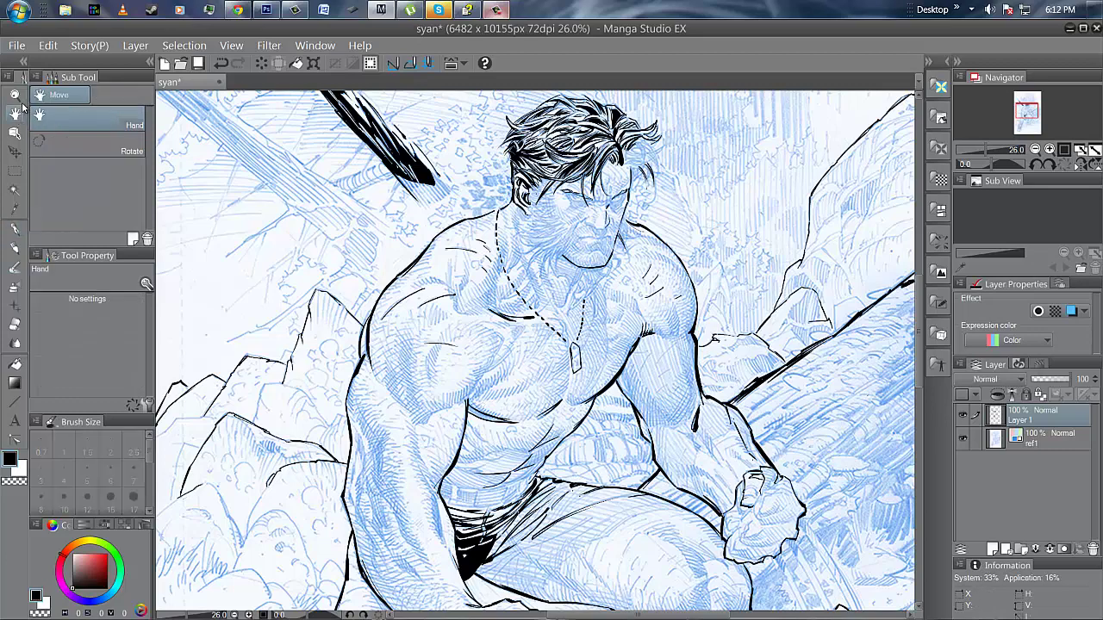
drag(553, 346, 224, 222)
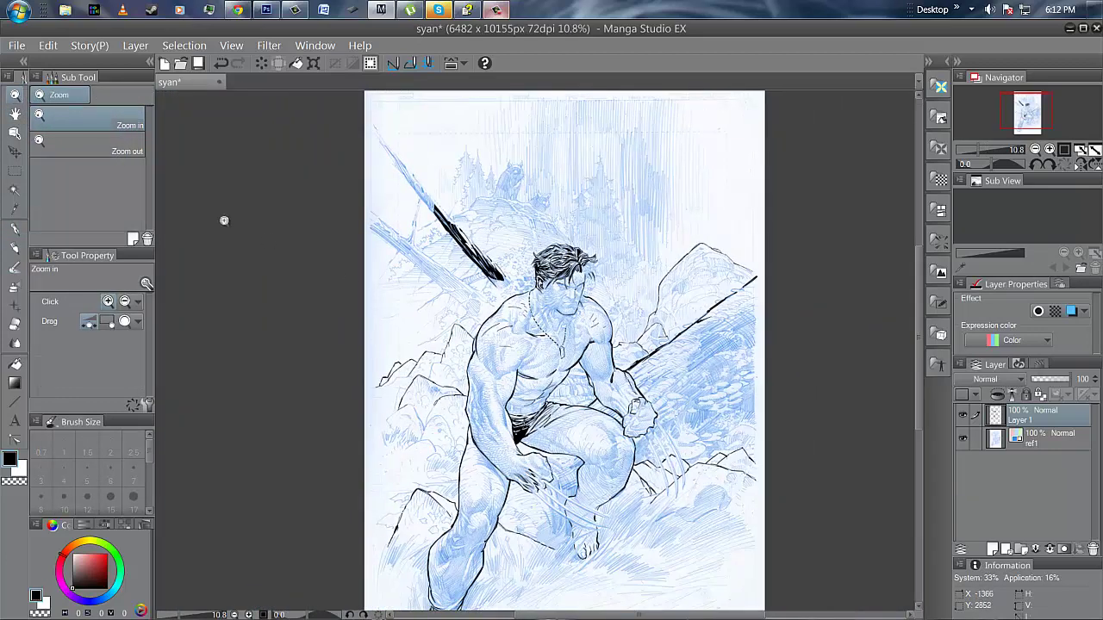
key(space)
drag(557, 483, 487, 370)
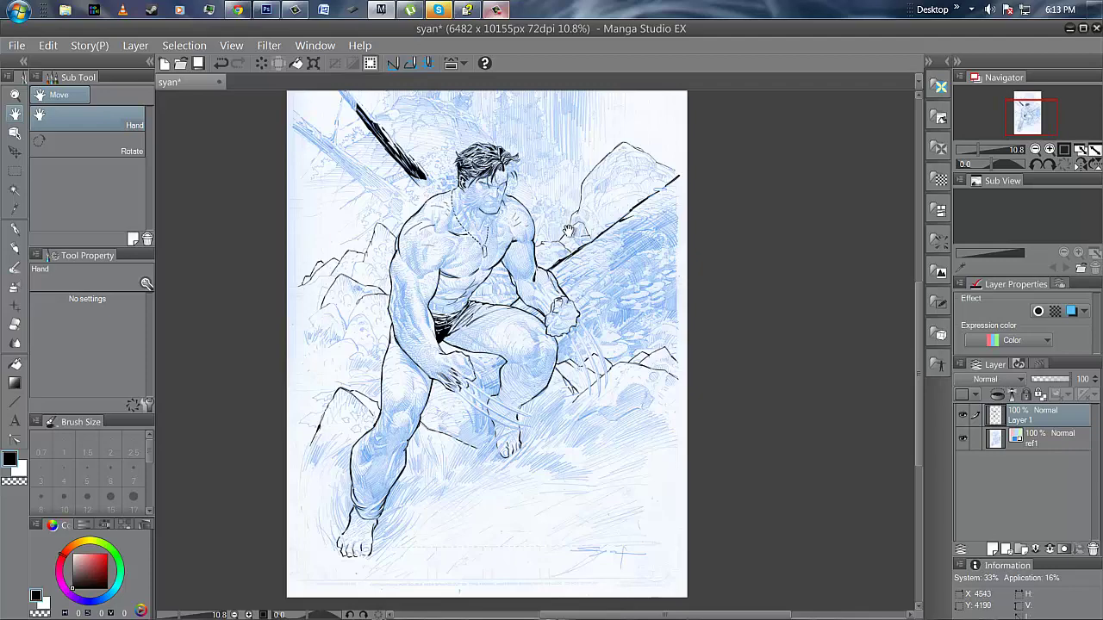
- Switch to Photoshop, delete Layer 1 from the HEAVEN FALL logo document and dismiss the Windows color scheme prompt
click(265, 9)
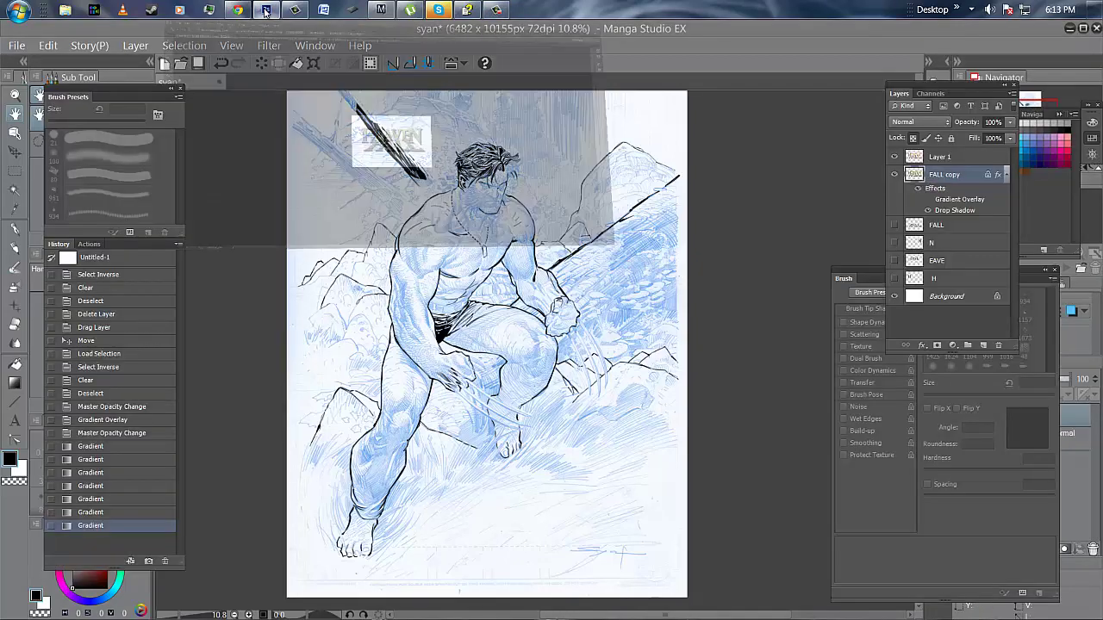
mouse_move(615, 358)
mouse_down()
mouse_move(648, 372)
mouse_move(626, 373)
mouse_up()
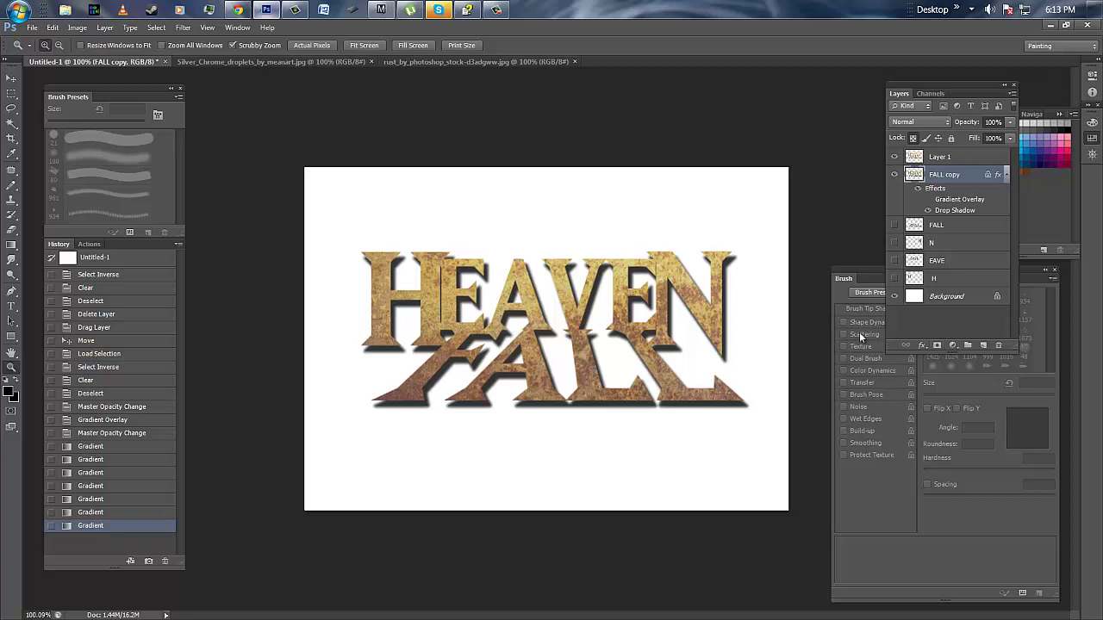
click(934, 158)
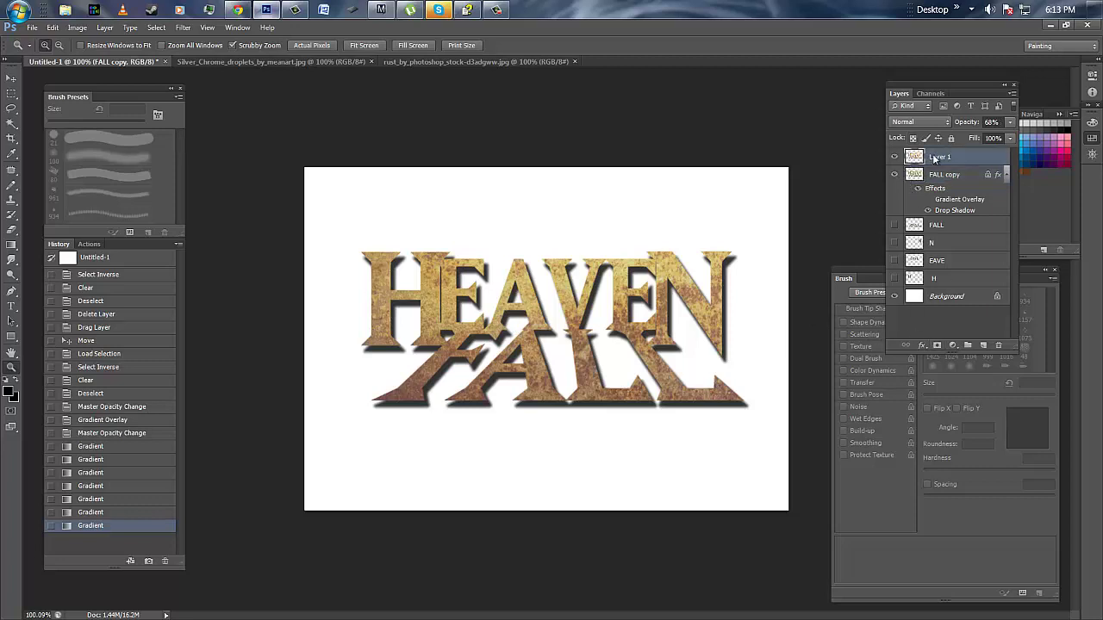
right_click(934, 159)
click(831, 202)
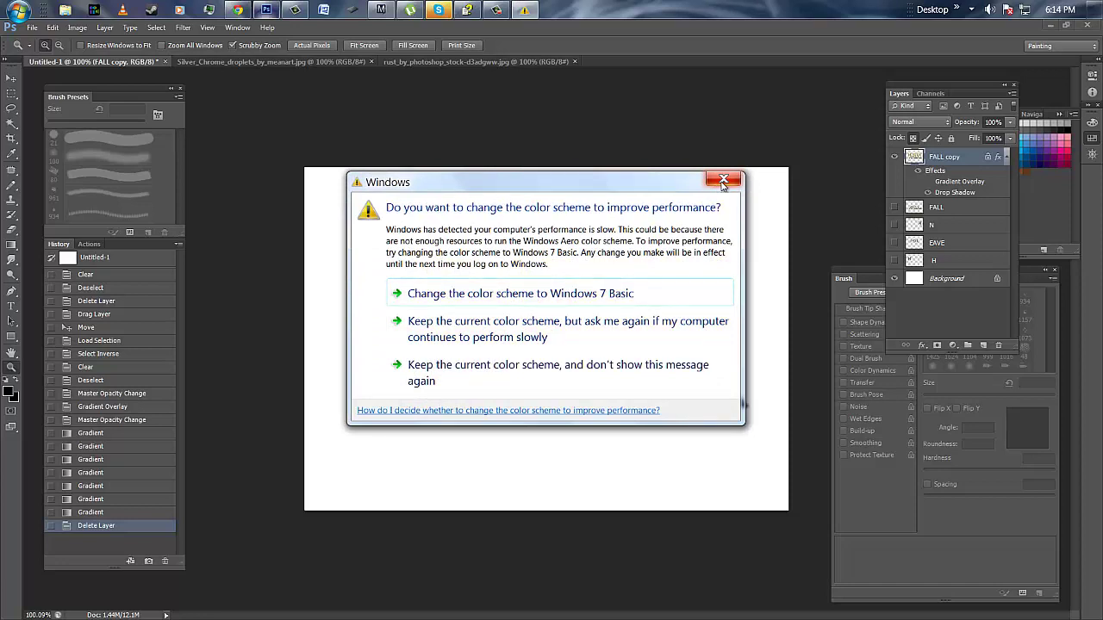
click(723, 180)
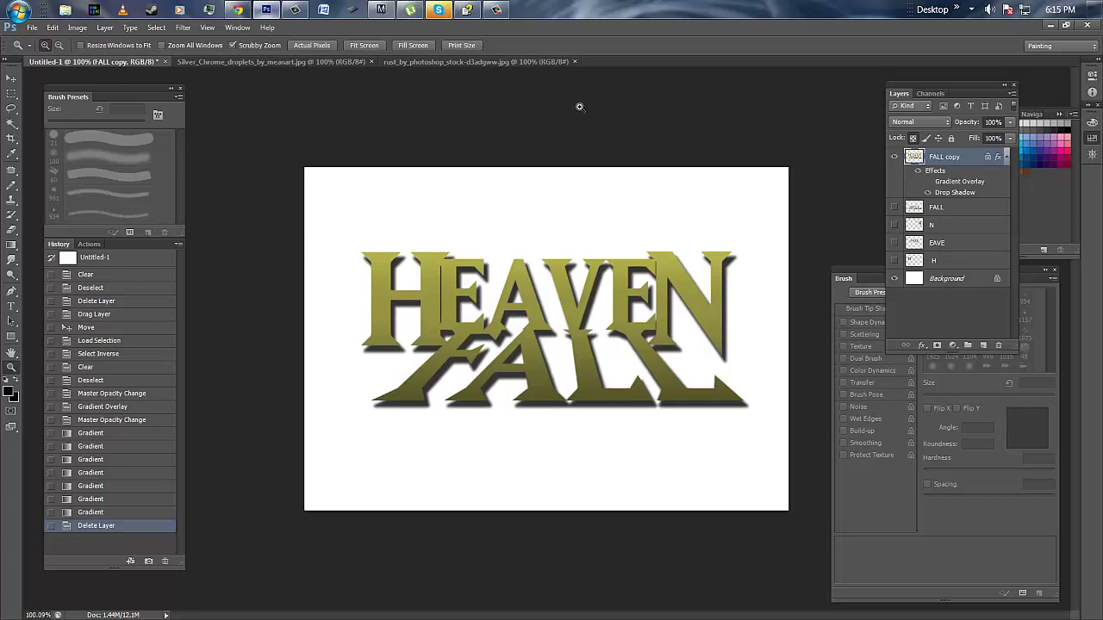
click(498, 10)
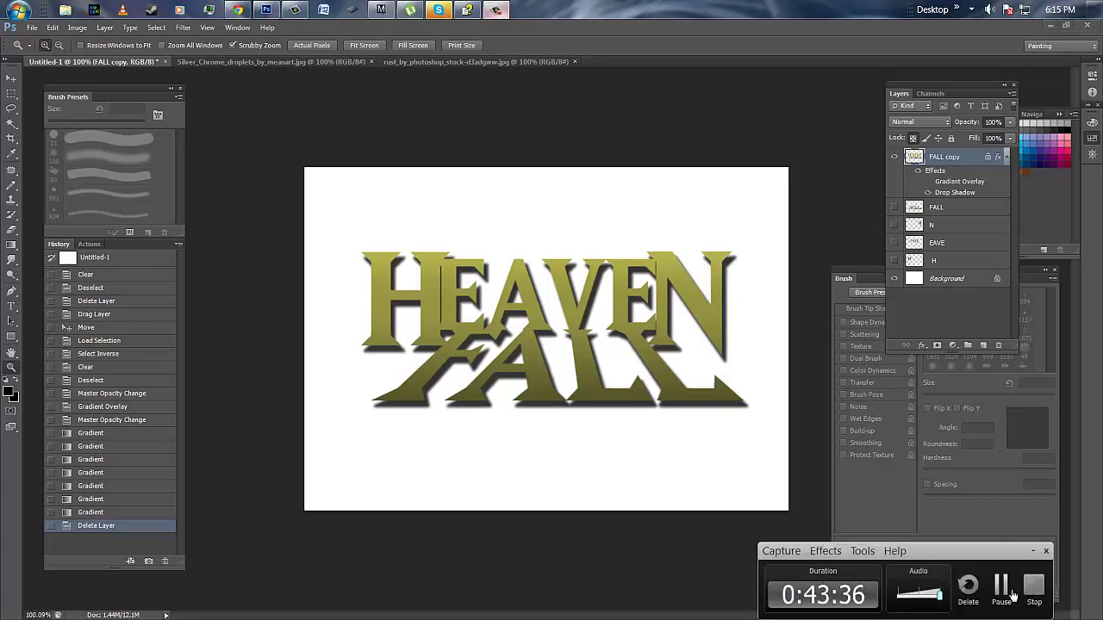